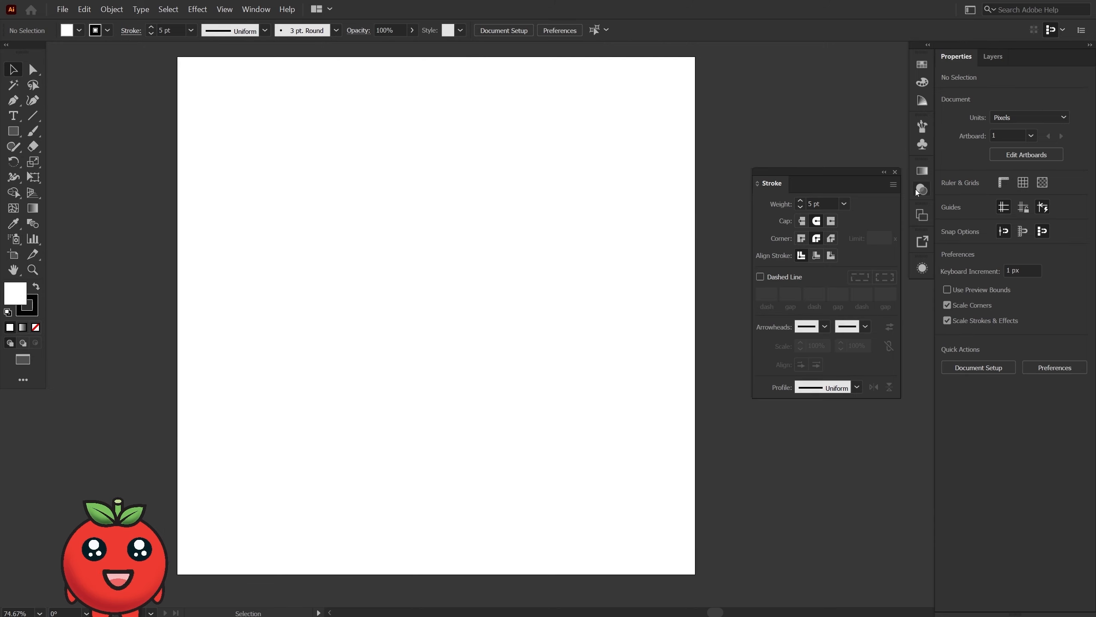
# - Draw a horizontal line about 337 px long in the upper part of the artboard
pyautogui.click(33, 115)
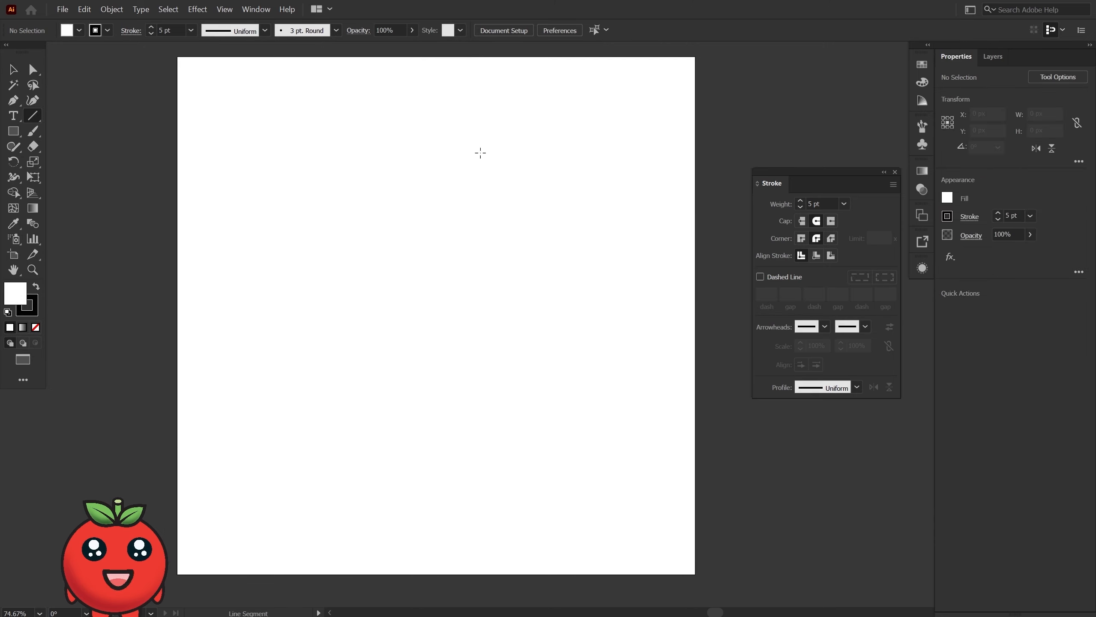
pyautogui.moveTo(266, 154); pyautogui.dragTo(431, 164)
pyautogui.click(14, 68)
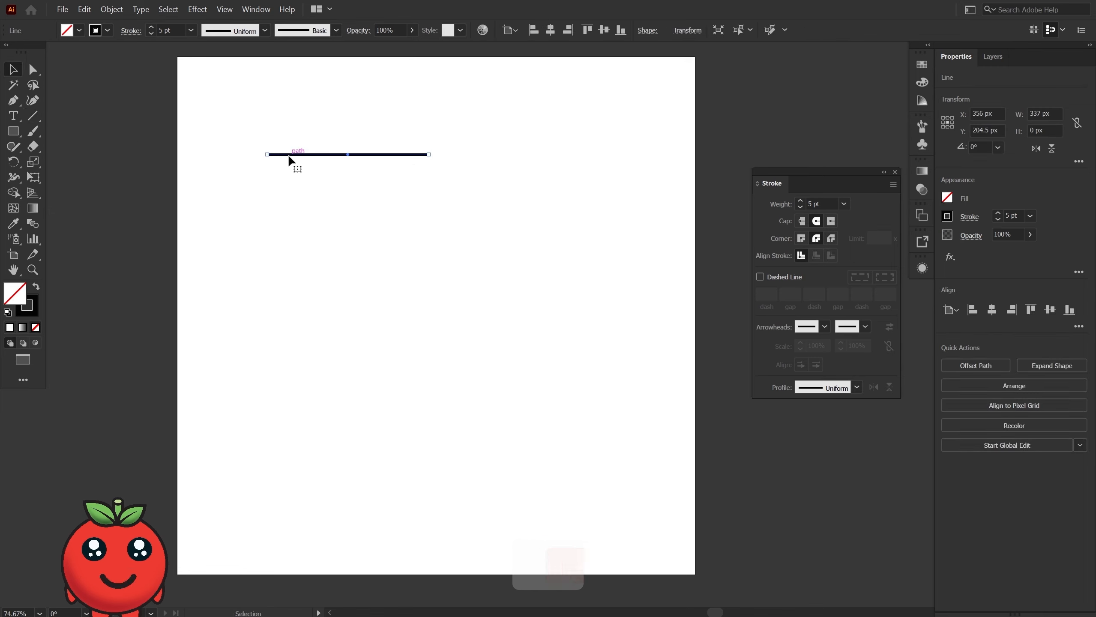
# - Duplicate the line straight down about 102 px and repeat the copy to make a column of six evenly spaced lines
pyautogui.moveTo(287, 155); pyautogui.dragTo(283, 204)
pyautogui.hotkey('ctrl', 'd')
pyautogui.hotkey('ctrl', 'd')
pyautogui.hotkey('ctrl', 'd')
pyautogui.hotkey('ctrl', 'd')
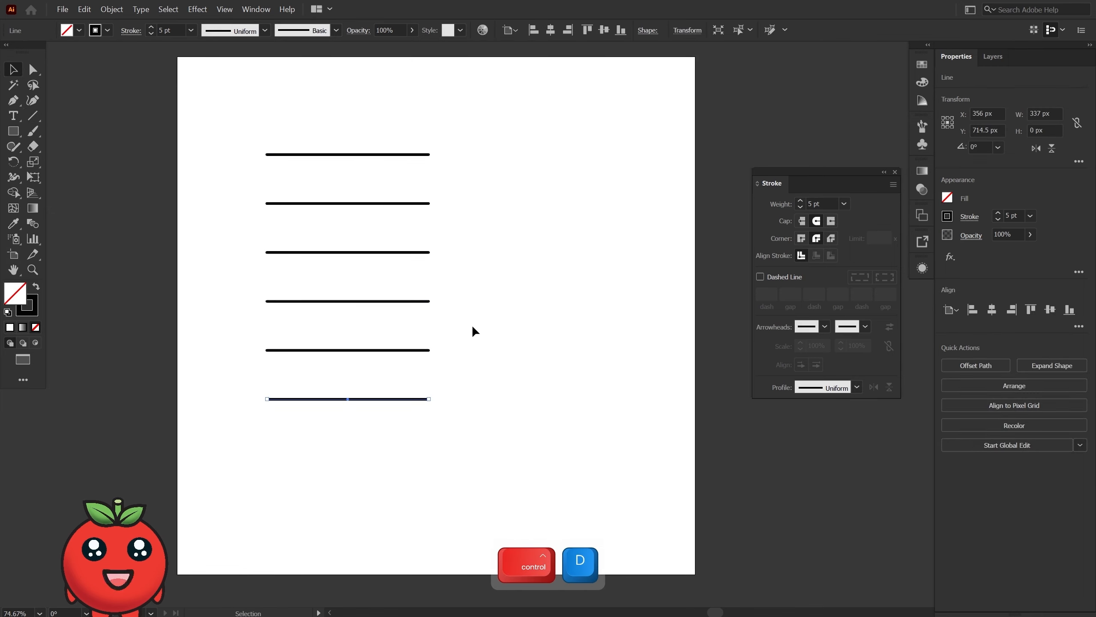
pyautogui.click(472, 325)
# - Set the uppermost line's stroke weight to 17 pt
pyautogui.click(334, 155)
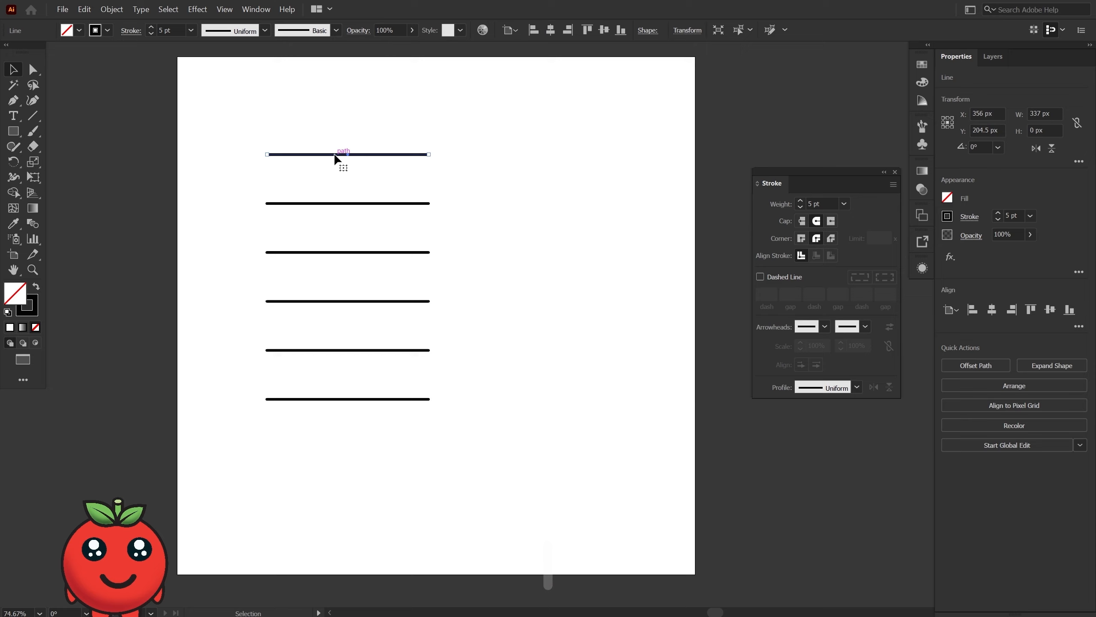
pyautogui.click(800, 201)
pyautogui.click(800, 202)
pyautogui.click(801, 201)
pyautogui.click(800, 201)
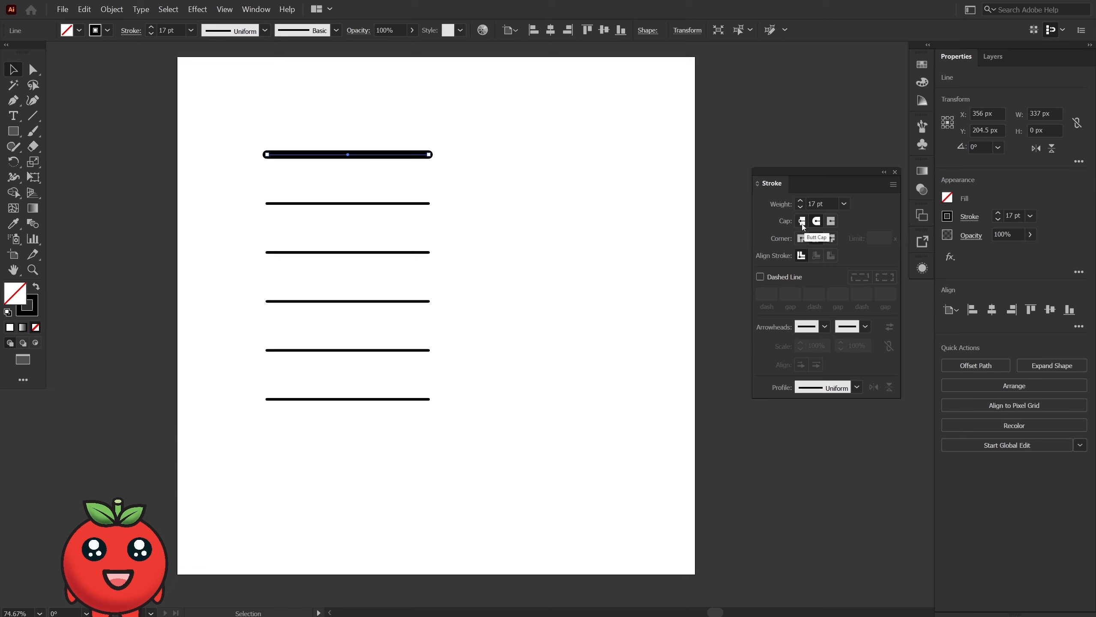
# - Try the butt cap and round cap on the uppermost line, and apply the projecting cap
pyautogui.scroll(3, 396, 154)
pyautogui.scroll(3, 514, 185)
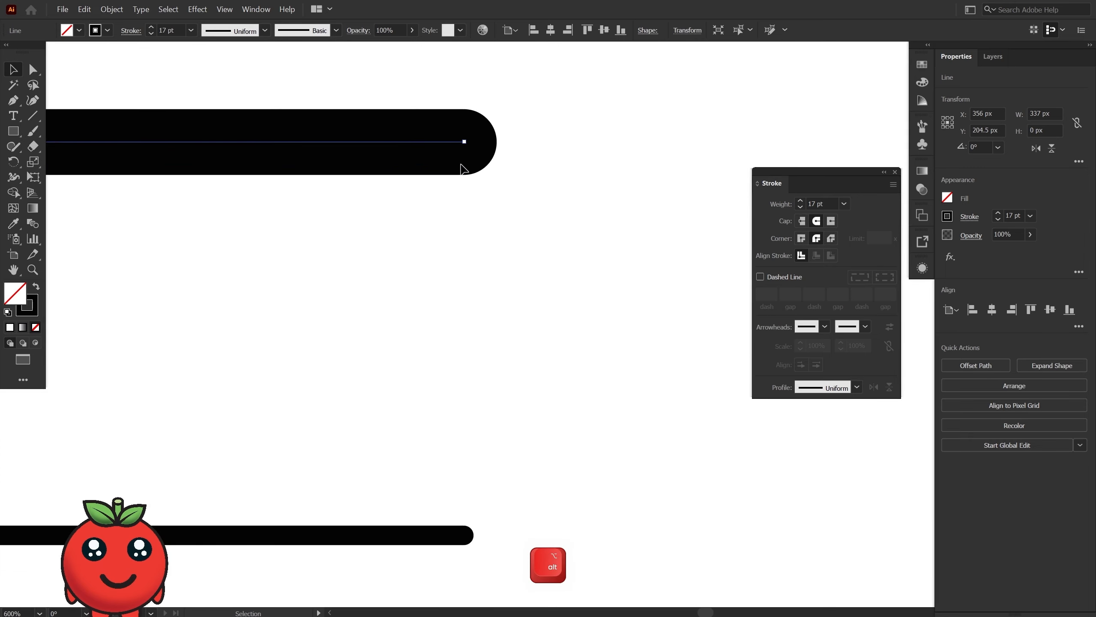
pyautogui.click(805, 224)
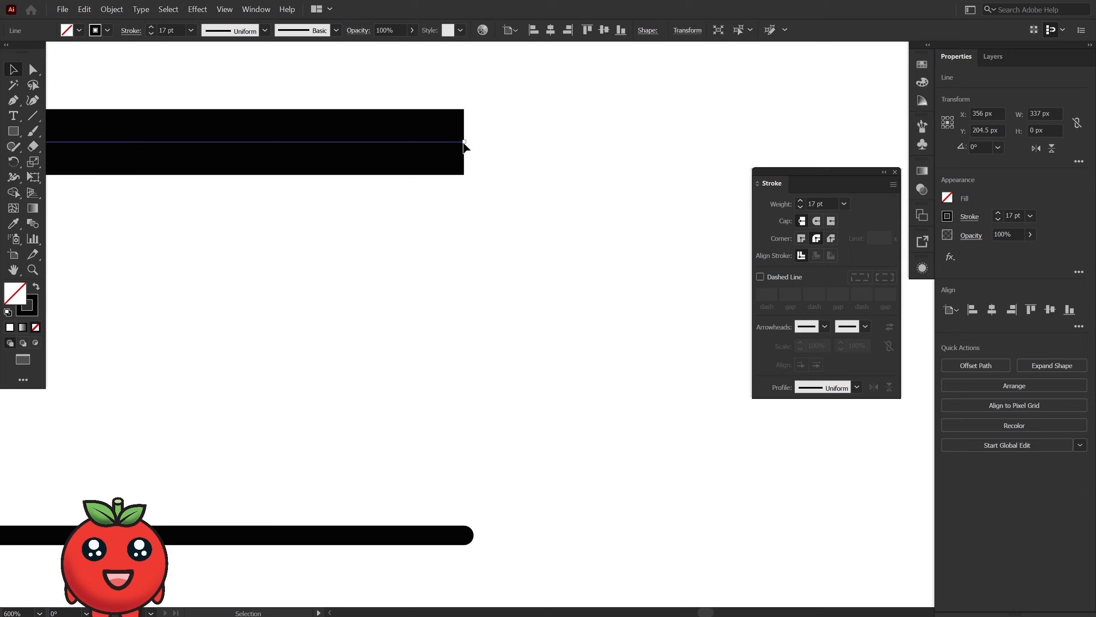
pyautogui.click(816, 221)
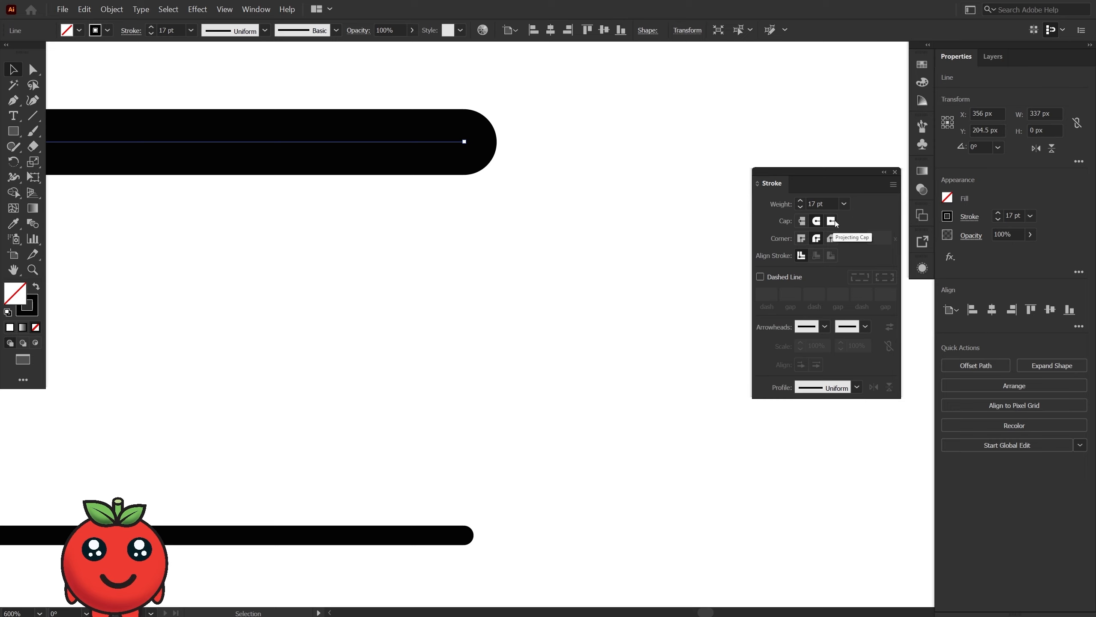
pyautogui.click(834, 220)
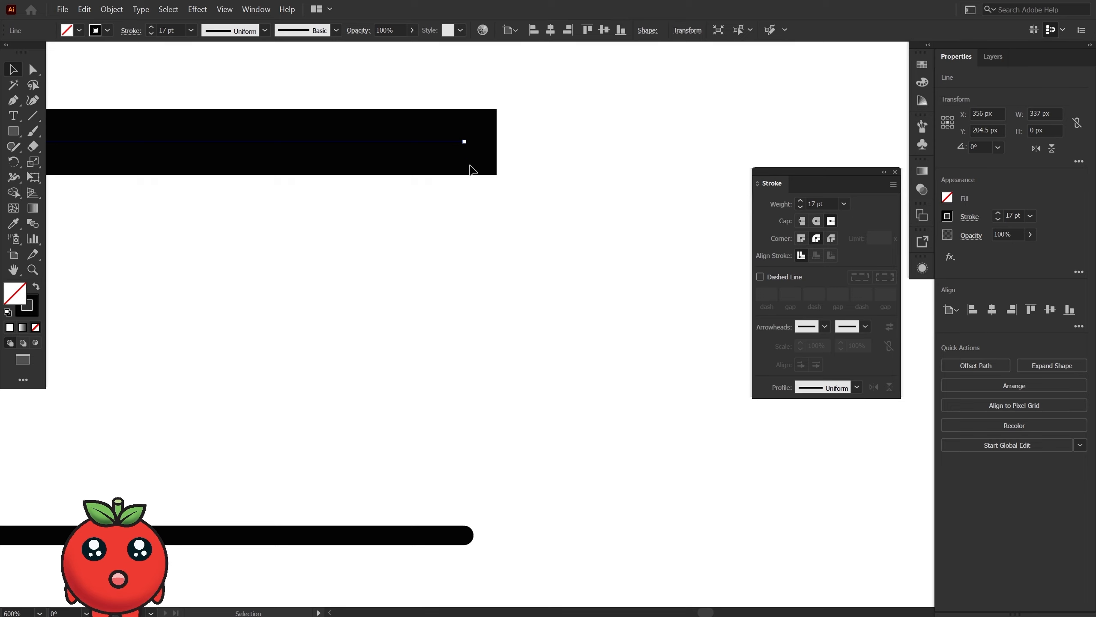
# - Duplicate the 17 pt line downward onto the second and third lines, and deselect everything
pyautogui.scroll(-4, 469, 163)
pyautogui.moveTo(448, 157); pyautogui.dragTo(448, 255)
pyautogui.hotkey('ctrl', 'd')
pyautogui.hotkey('ctrl', 'shift', 'a')
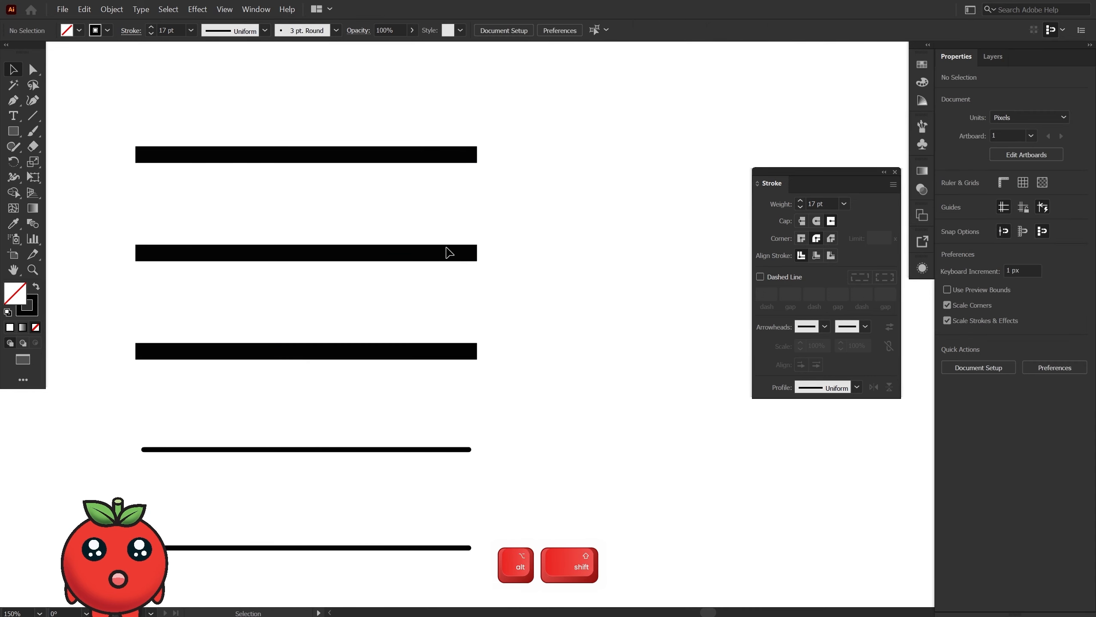
# - Give the second thick line a round cap and the uppermost one a butt cap
pyautogui.click(468, 250)
pyautogui.click(817, 220)
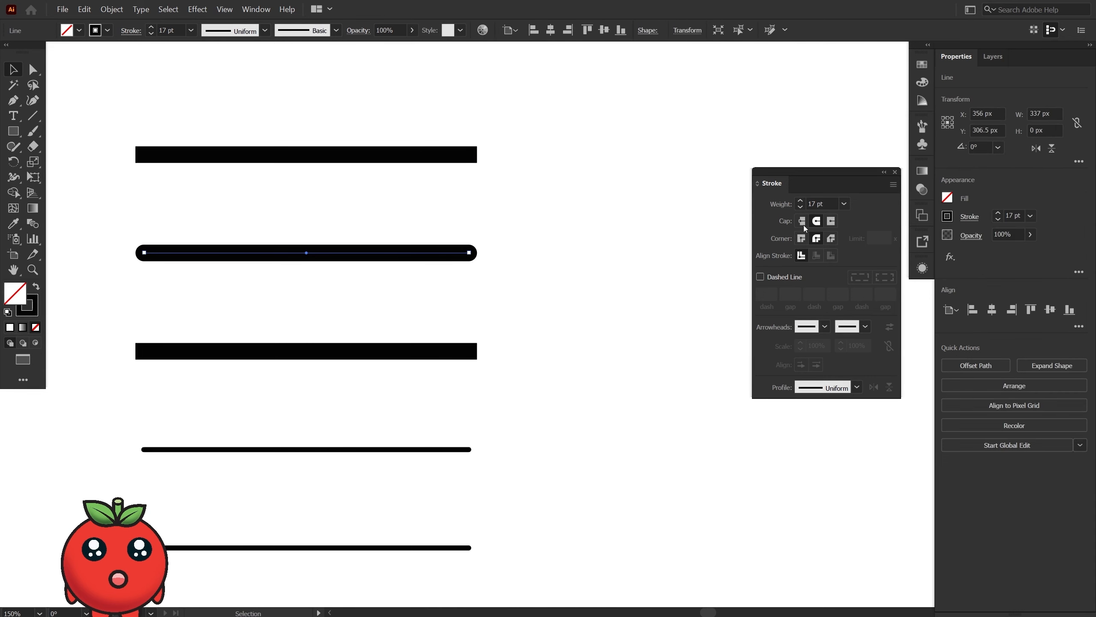
pyautogui.click(450, 352)
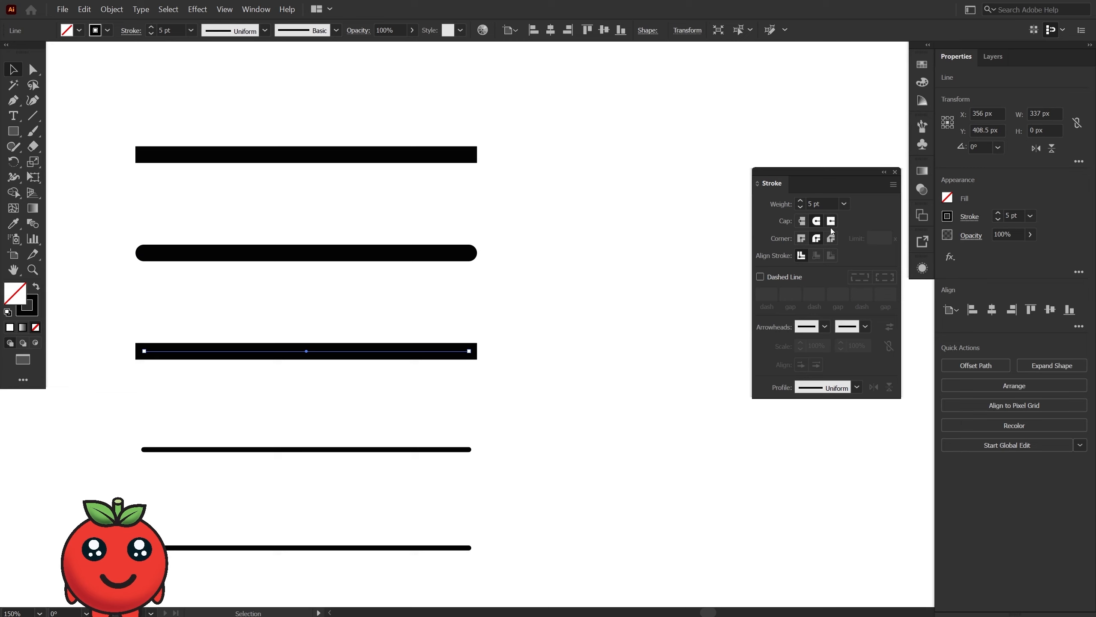
pyautogui.click(454, 153)
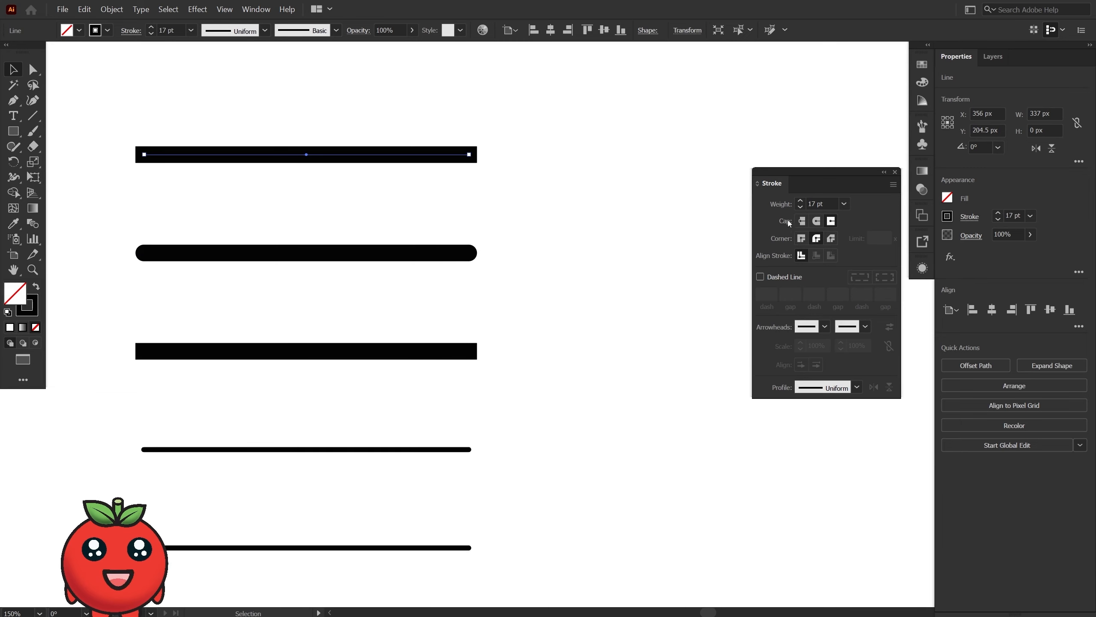
pyautogui.click(801, 221)
pyautogui.click(534, 253)
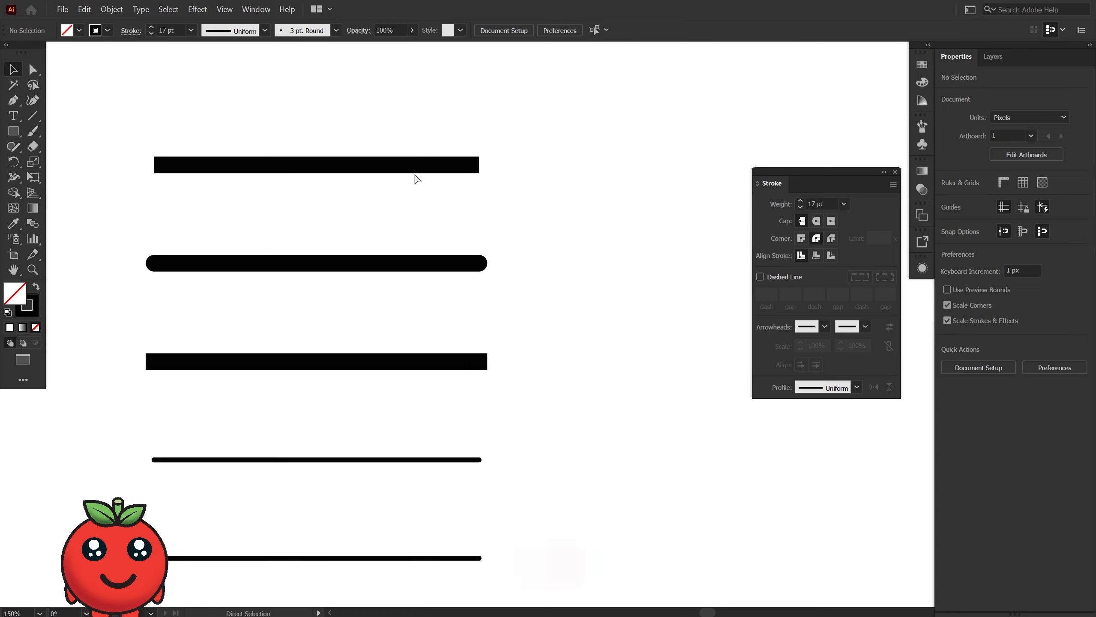
# - Examine where the butt, round and projecting caps end relative to each line's endpoint
pyautogui.keyDown('alt'); pyautogui.scroll(2, 421, 176); pyautogui.keyUp('alt')
pyautogui.scroll(-1, 494, 319)
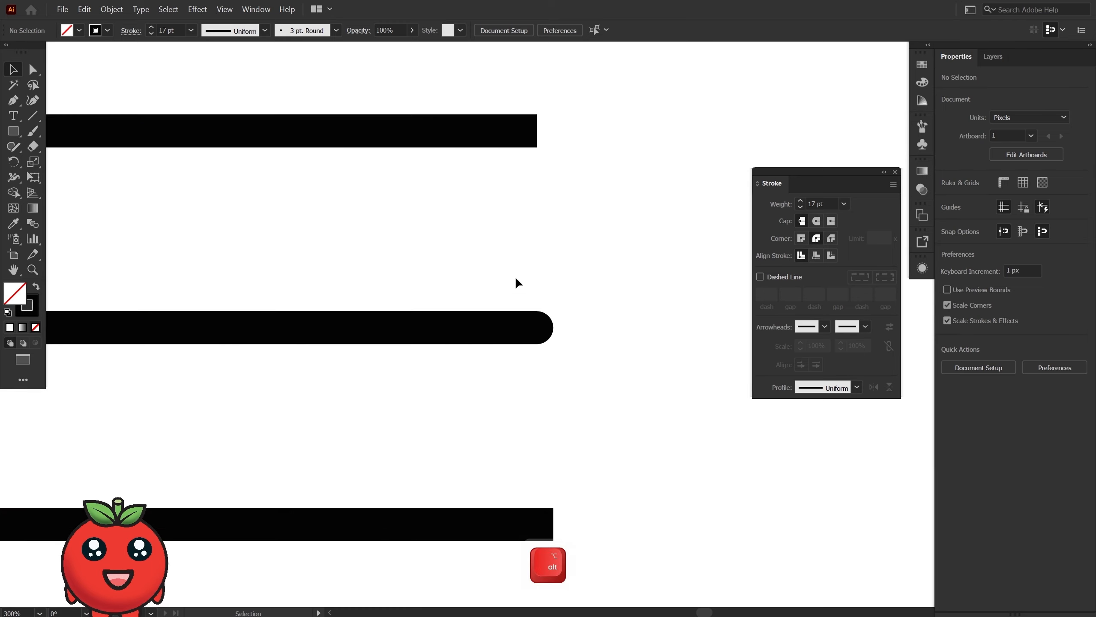
pyautogui.click(536, 132)
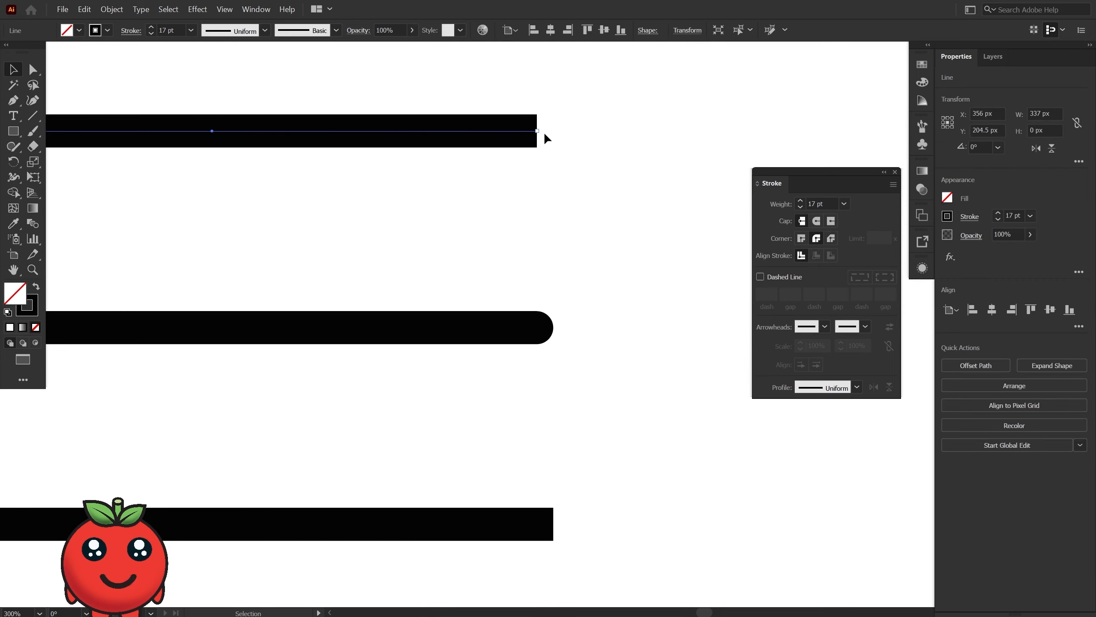
pyautogui.click(500, 331)
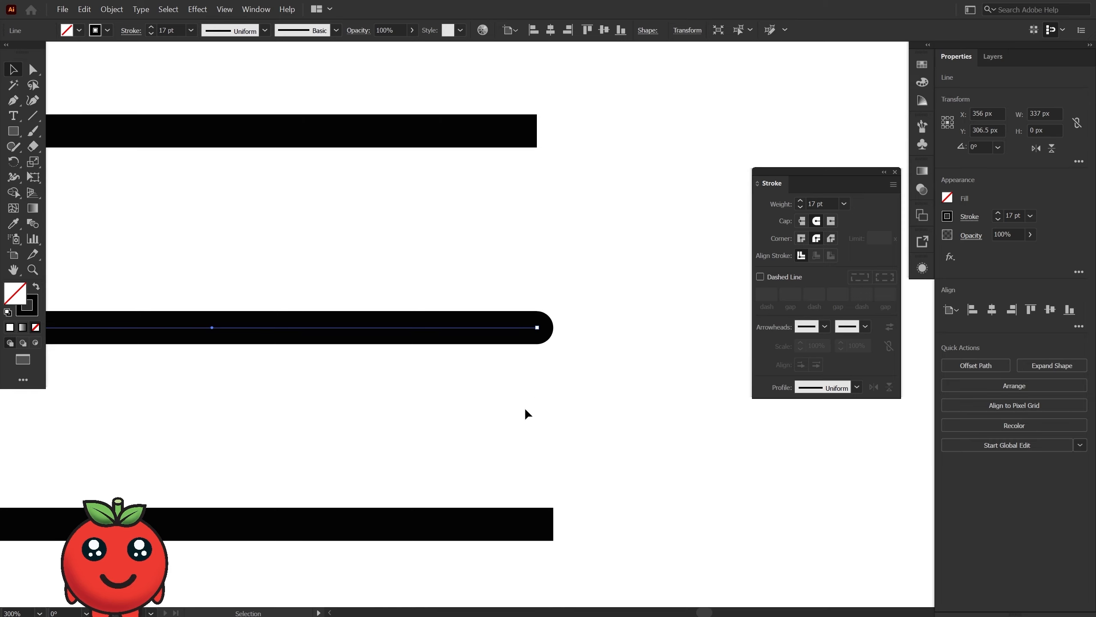
pyautogui.click(519, 524)
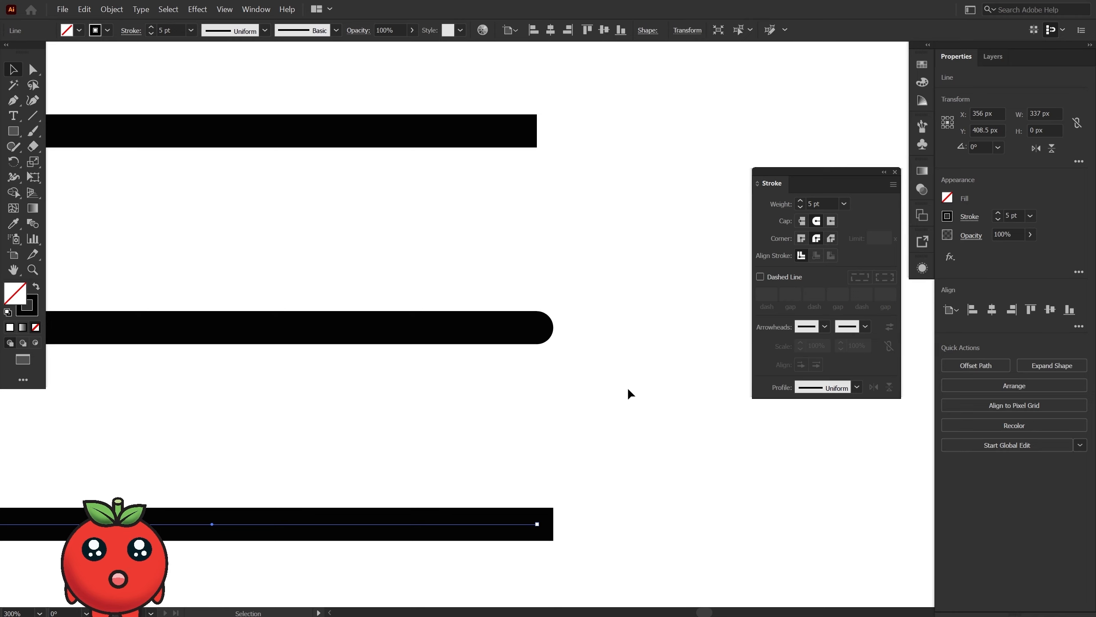
# - Delete the three thick lines that show the cap styles
pyautogui.scroll(-1, 594, 401)
pyautogui.scroll(-2, 592, 402)
pyautogui.scroll(1, 591, 403)
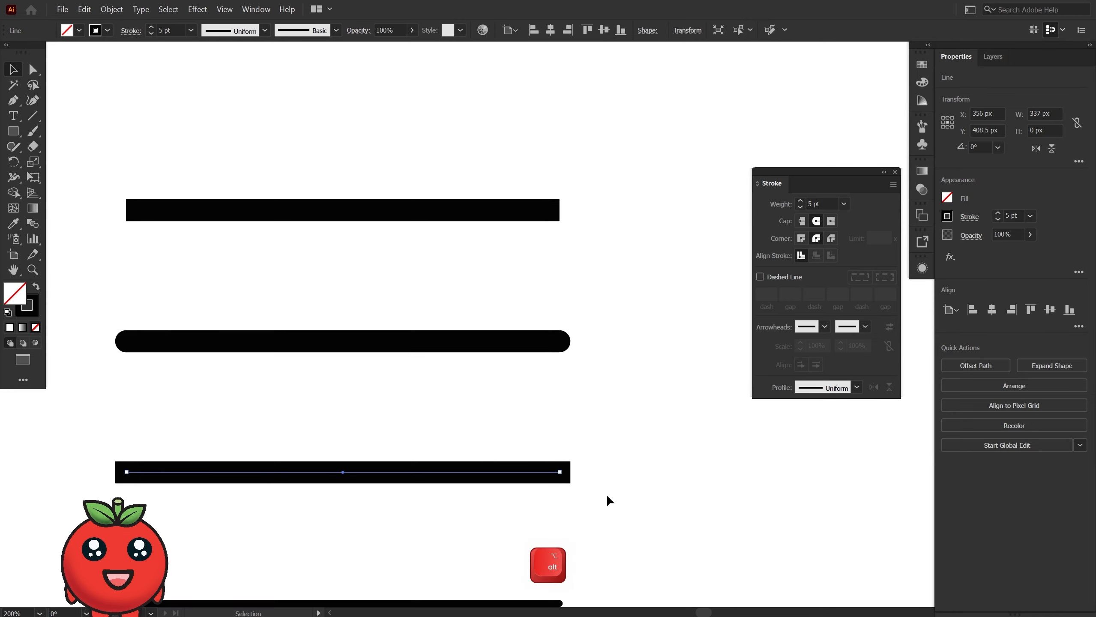
pyautogui.moveTo(607, 503); pyautogui.dragTo(298, 216)
pyautogui.press('Delete')
# - Draw a square about 249 px per side and round its corners to about 21.5 px
pyautogui.press('m')
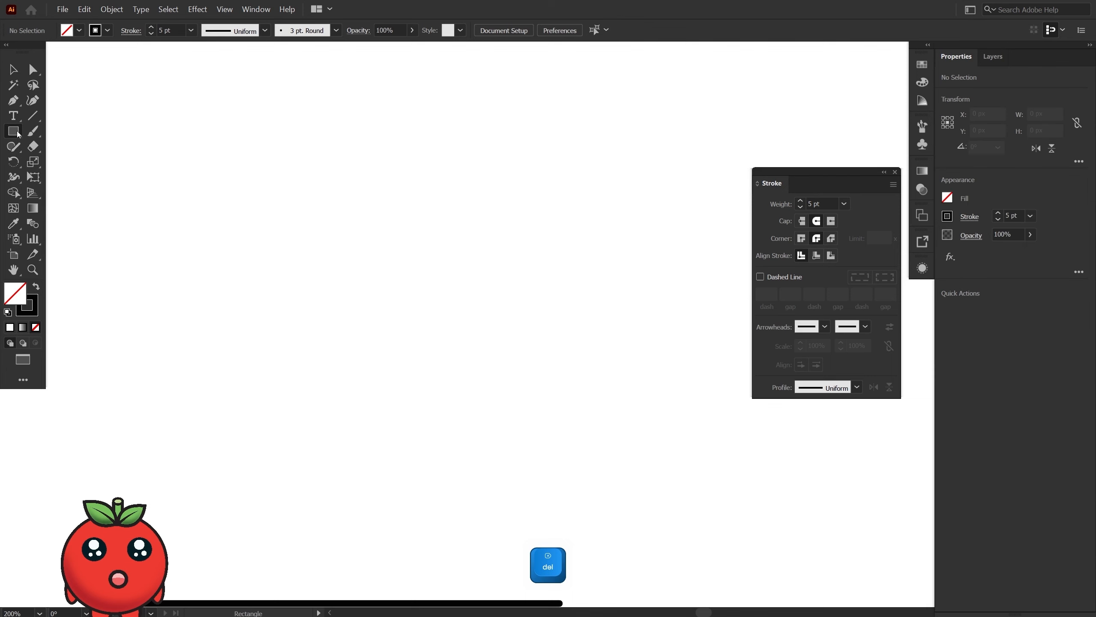
pyautogui.moveTo(277, 179); pyautogui.dragTo(518, 514)
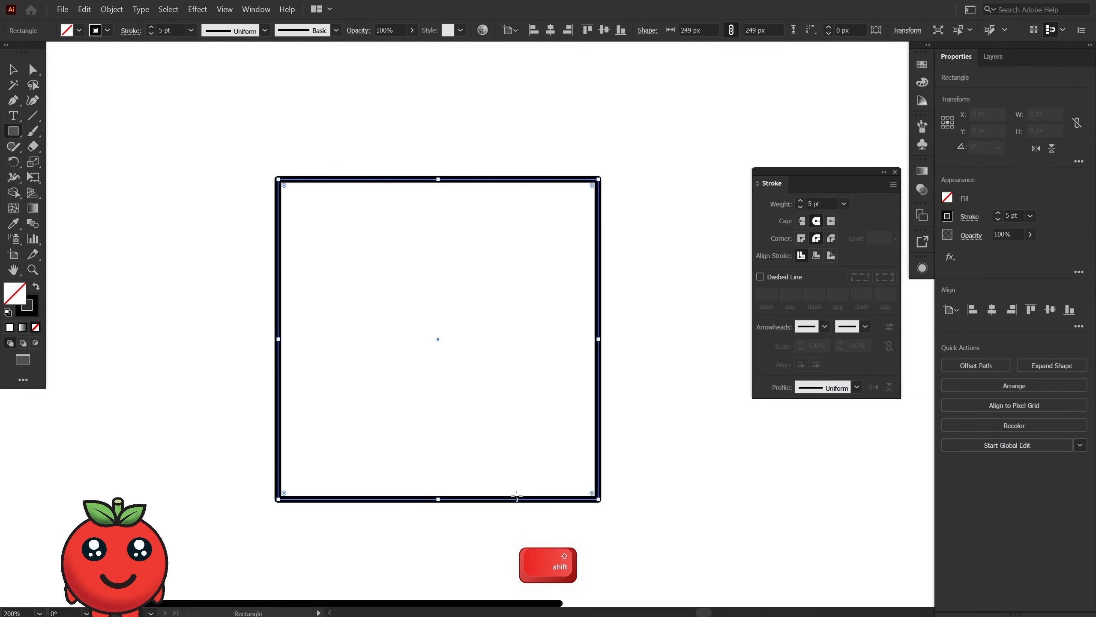
pyautogui.scroll(5, 296, 185)
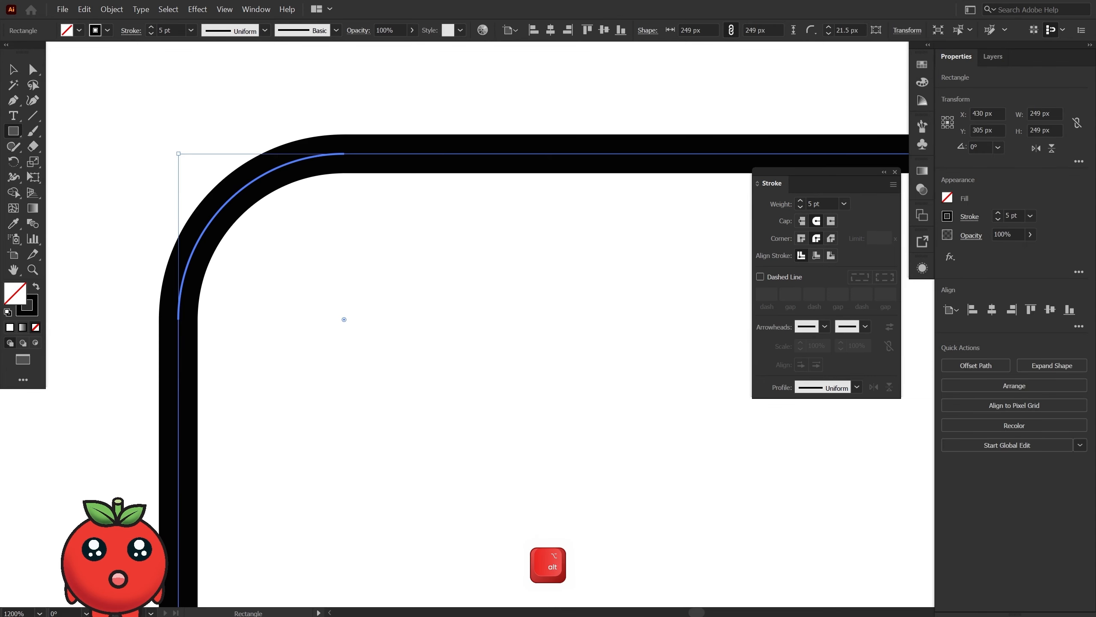
# - Set the square's corner radius to 0 px and compare the miter, round and bevel joins, keeping the round join
pyautogui.click(802, 239)
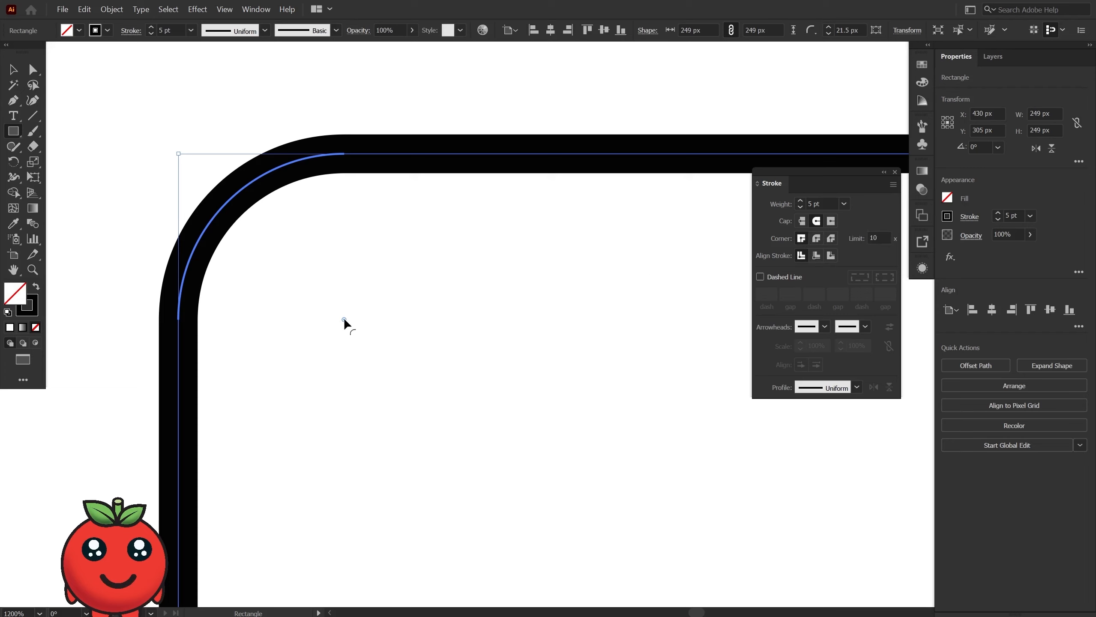
pyautogui.moveTo(344, 320); pyautogui.dragTo(2, 139)
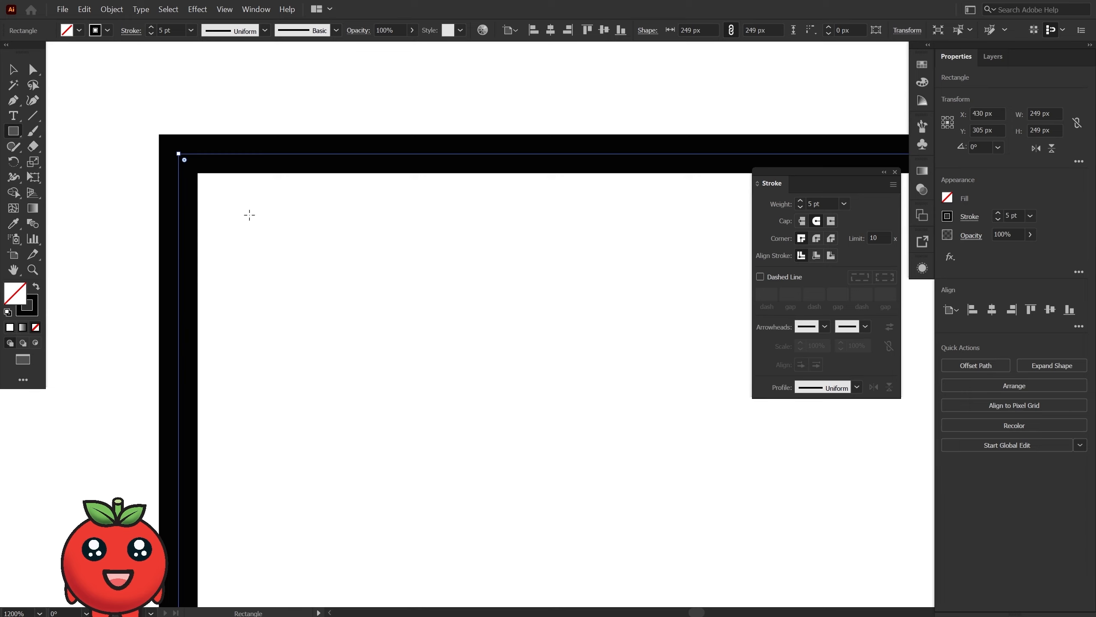
pyautogui.click(817, 238)
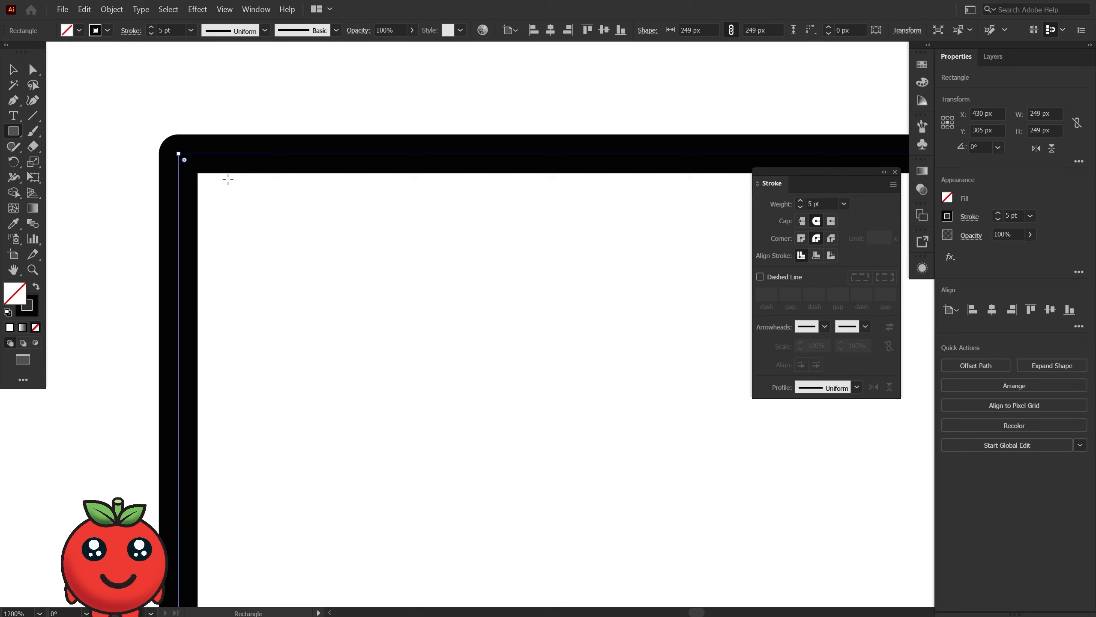
pyautogui.click(830, 239)
pyautogui.hotkey('ctrl', 'z')
# - Draw an open seven-point path above the square with the Pen tool, mixing smooth curves and sharp corners
pyautogui.scroll(-1, 136, 186)
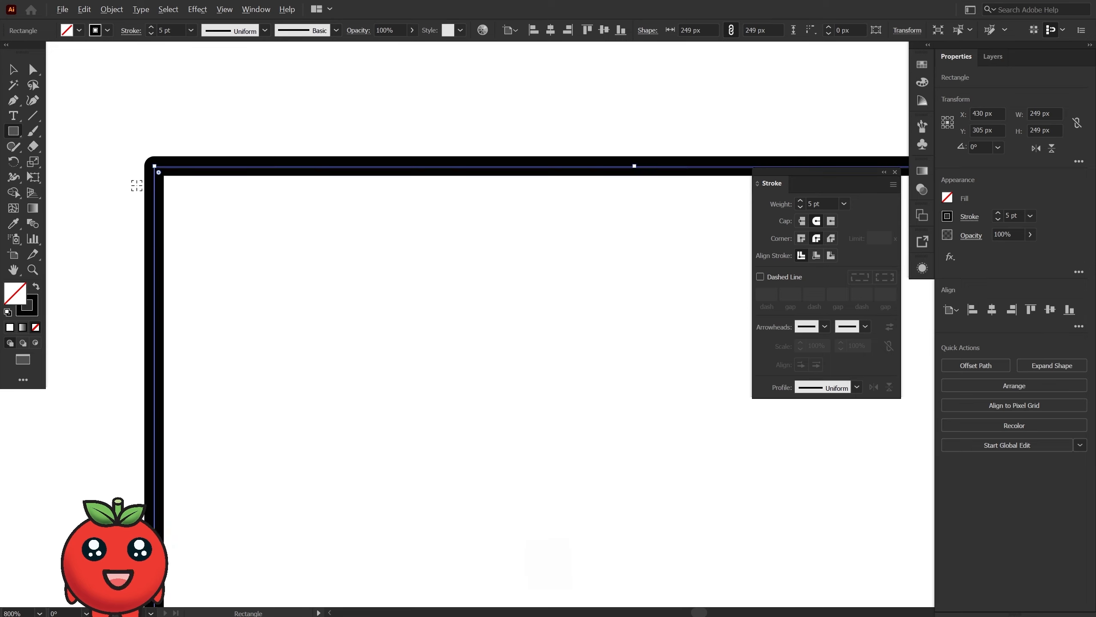
pyautogui.scroll(-4, 137, 185)
pyautogui.scroll(1, 182, 189)
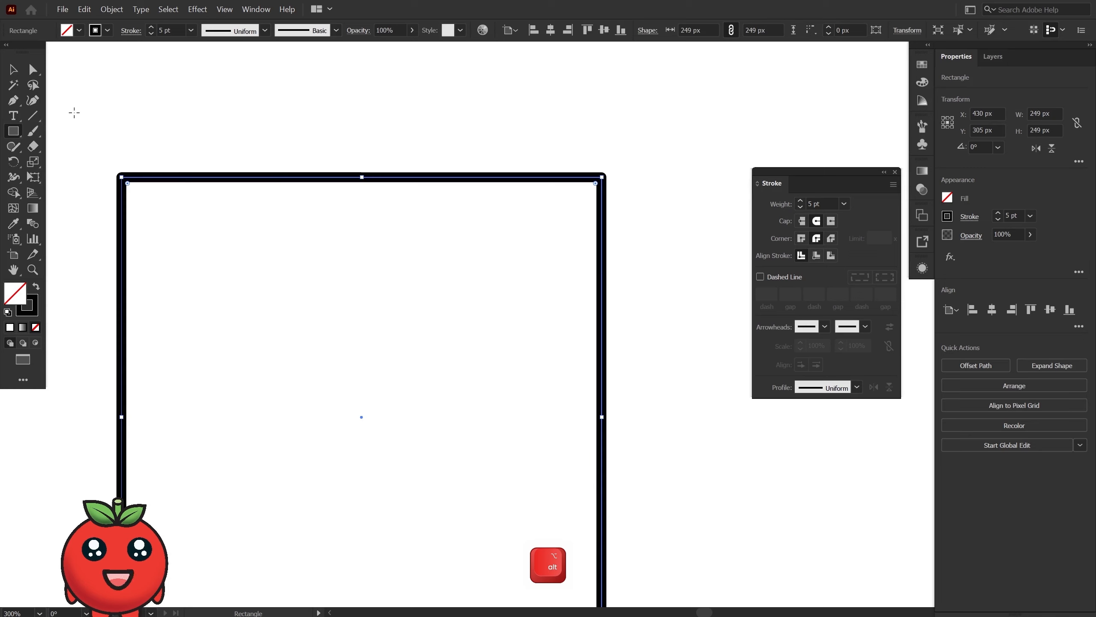
pyautogui.hotkey('shift', '`')
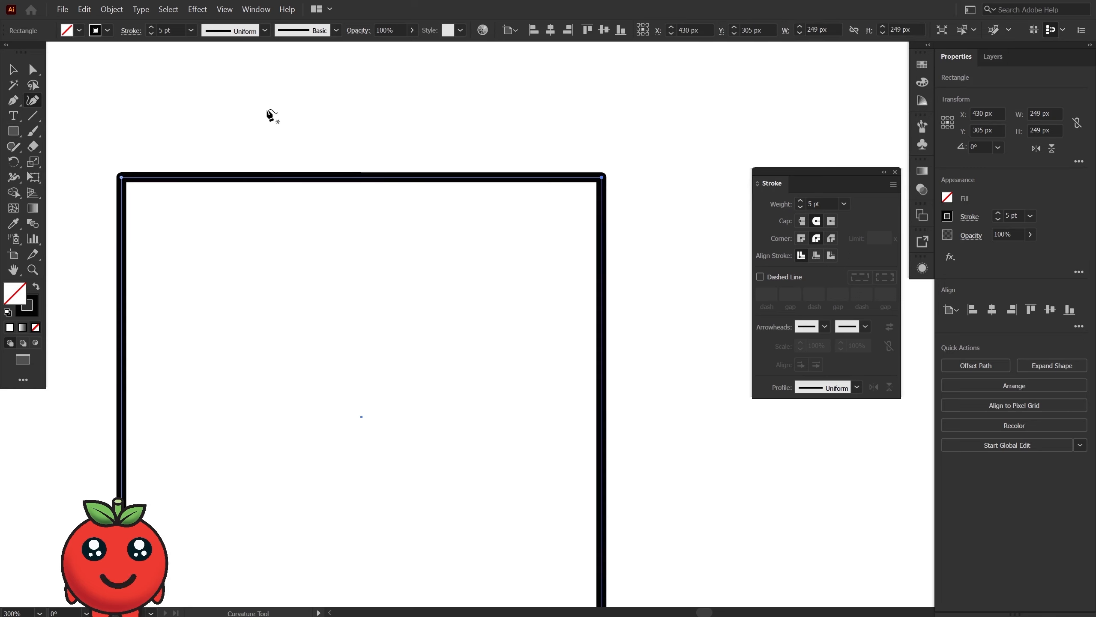
pyautogui.click(16, 100)
pyautogui.click(220, 81)
pyautogui.moveTo(283, 140); pyautogui.dragTo(309, 138)
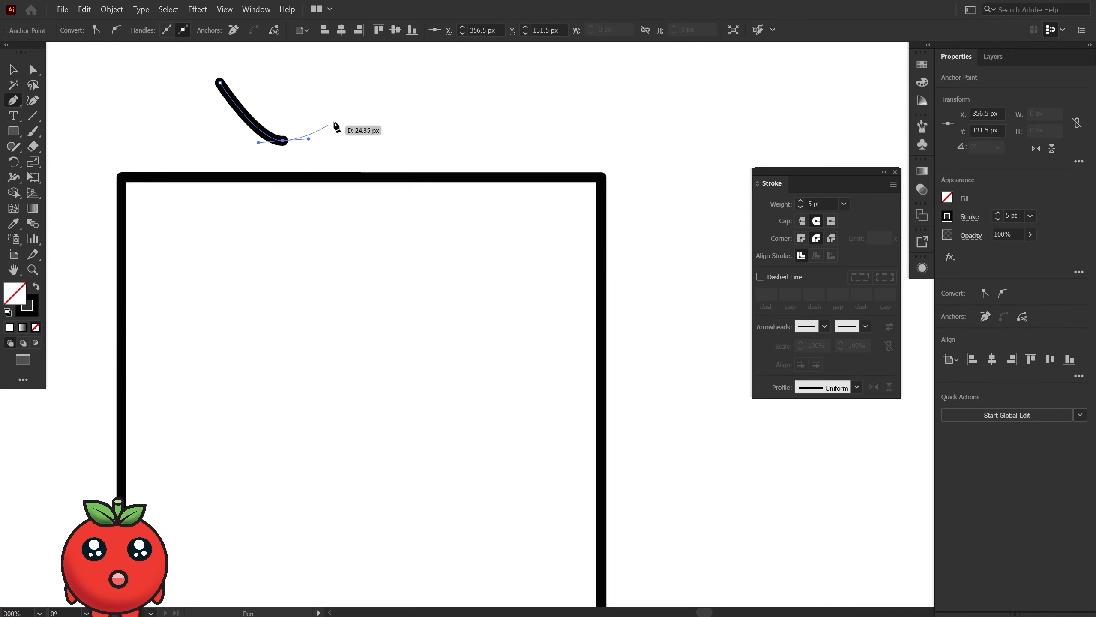
pyautogui.moveTo(384, 87); pyautogui.dragTo(394, 96)
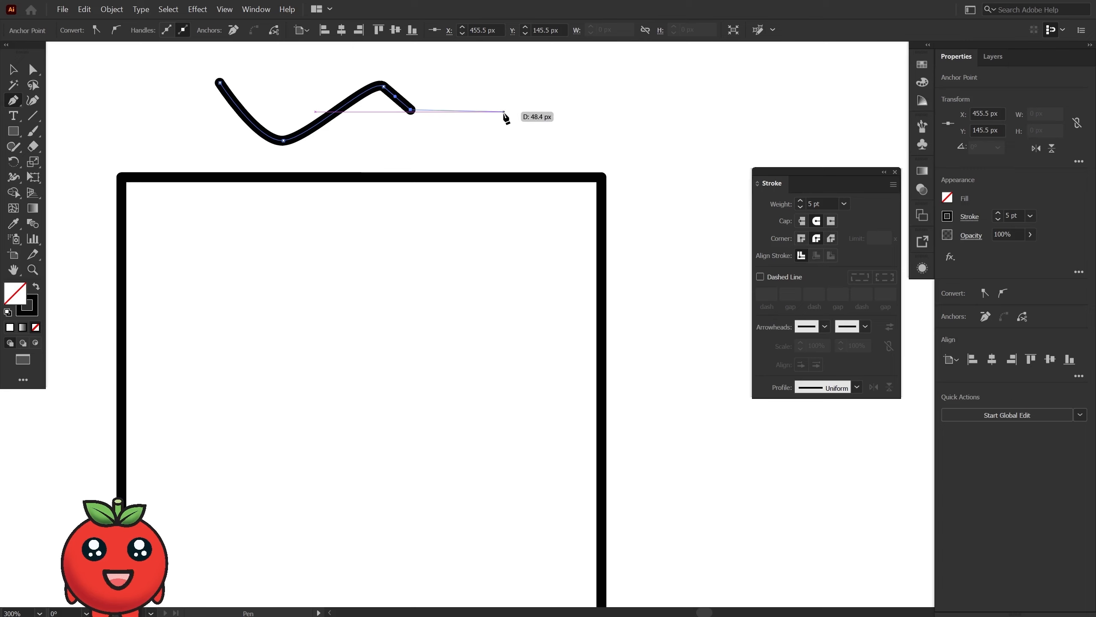
pyautogui.click(413, 147)
pyautogui.click(482, 71)
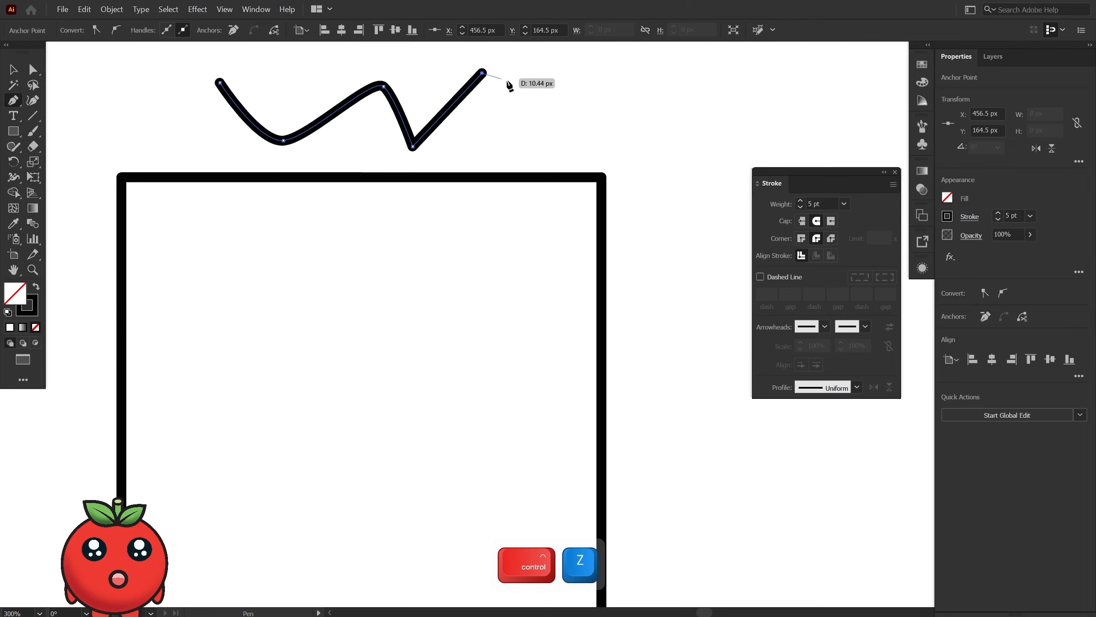
pyautogui.click(626, 142)
pyautogui.moveTo(709, 94); pyautogui.dragTo(719, 103)
pyautogui.click(14, 70)
# - Try the miter join on the open path's corners, and set them back to the round join
pyautogui.scroll(1, 434, 119)
pyautogui.hscroll(-1, 434, 120)
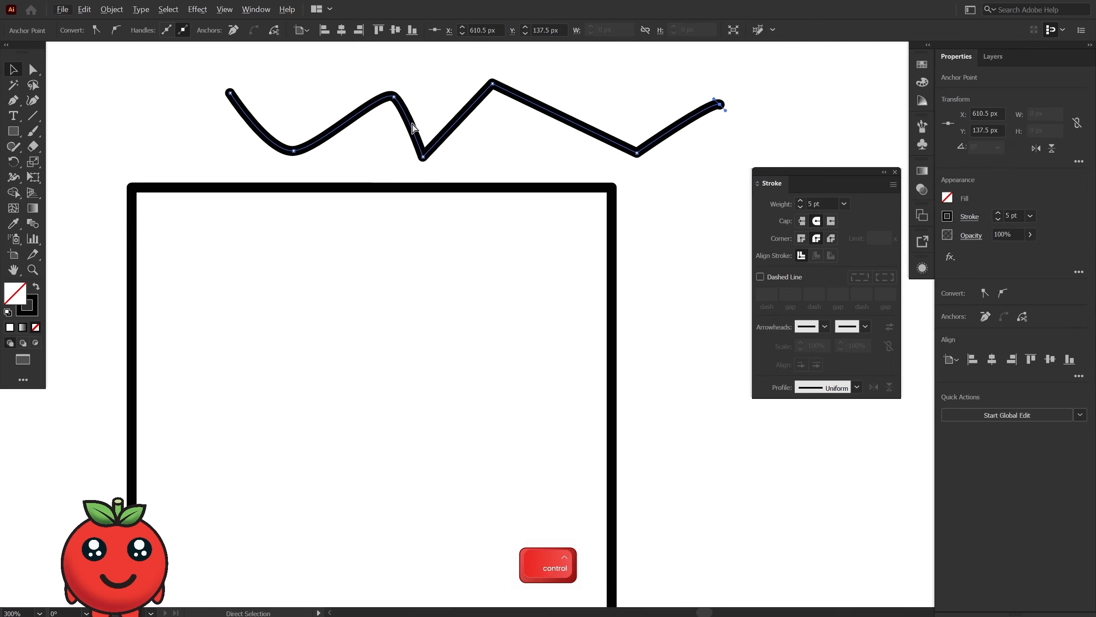
pyautogui.scroll(1, 436, 120)
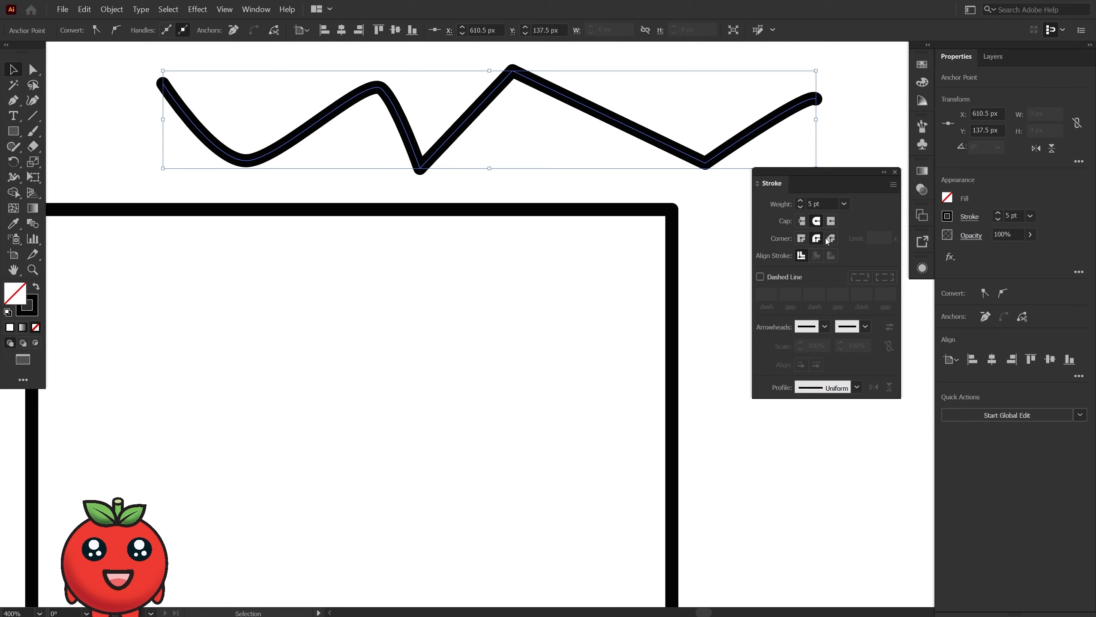
pyautogui.click(801, 239)
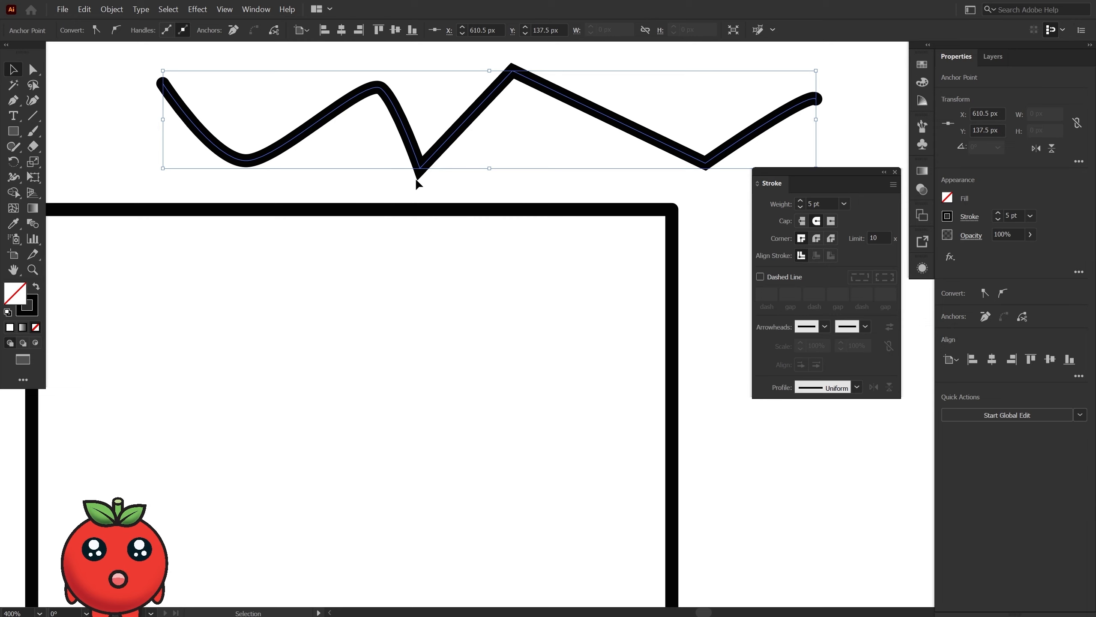
pyautogui.click(816, 239)
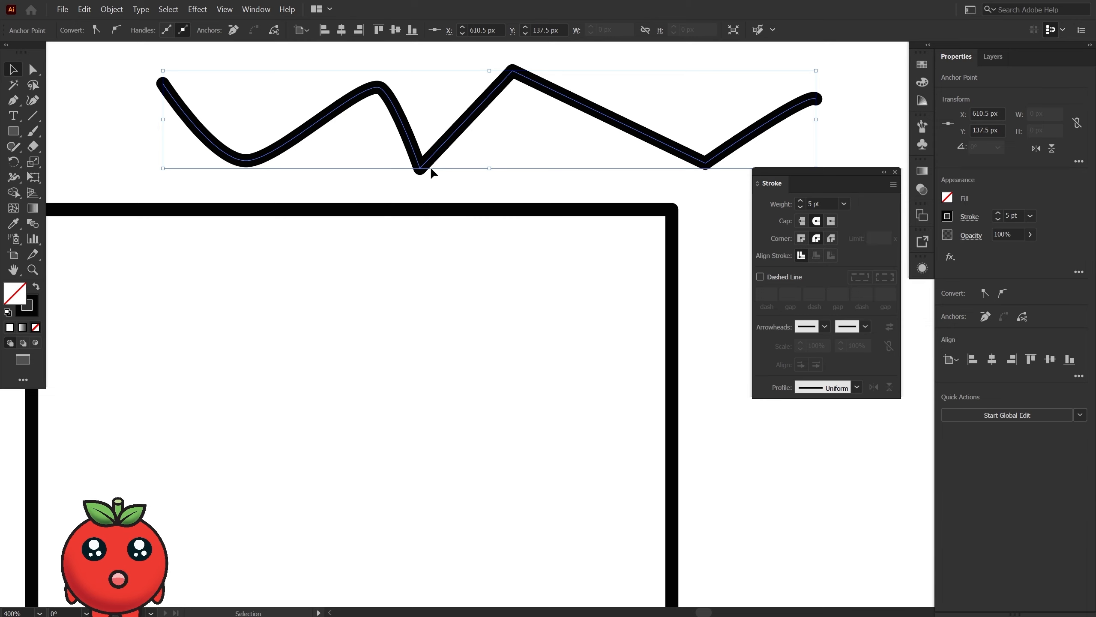
# - Try the bevel join on the open path's corners, and set them back to the round join
pyautogui.click(831, 239)
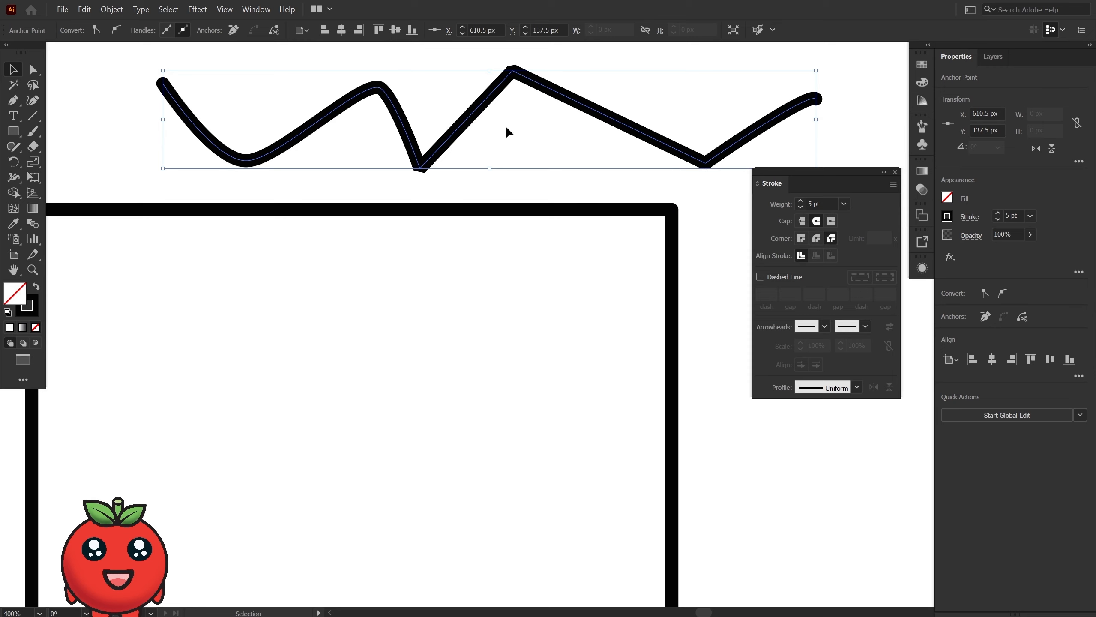
pyautogui.press('space')
pyautogui.moveTo(198, 231); pyautogui.dragTo(385, 228)
pyautogui.click(255, 210)
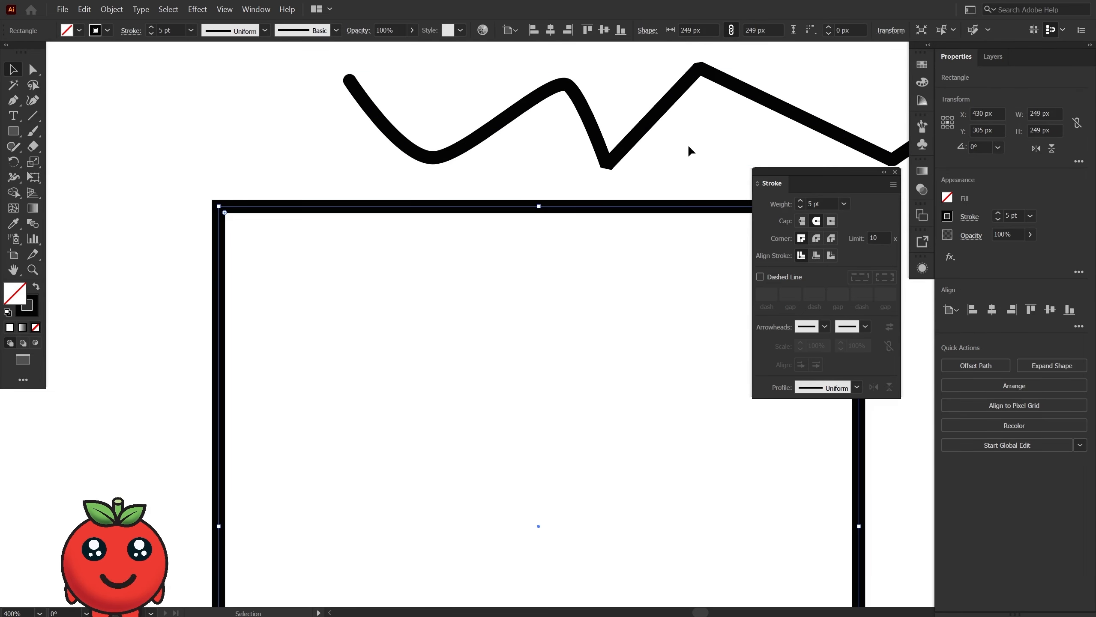
pyautogui.click(650, 123)
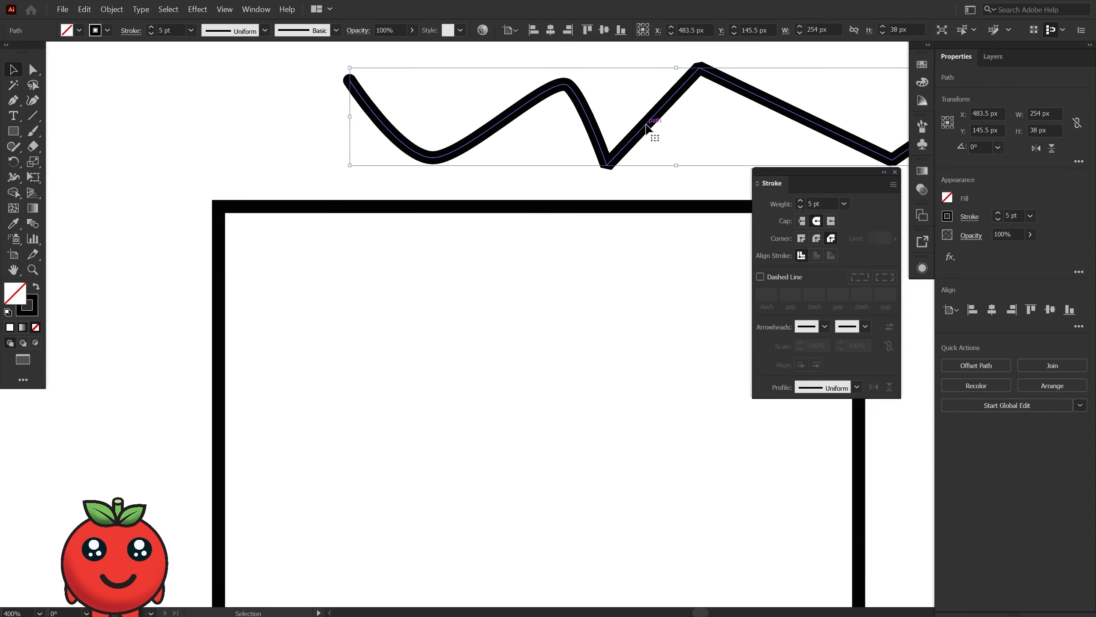
pyautogui.click(815, 241)
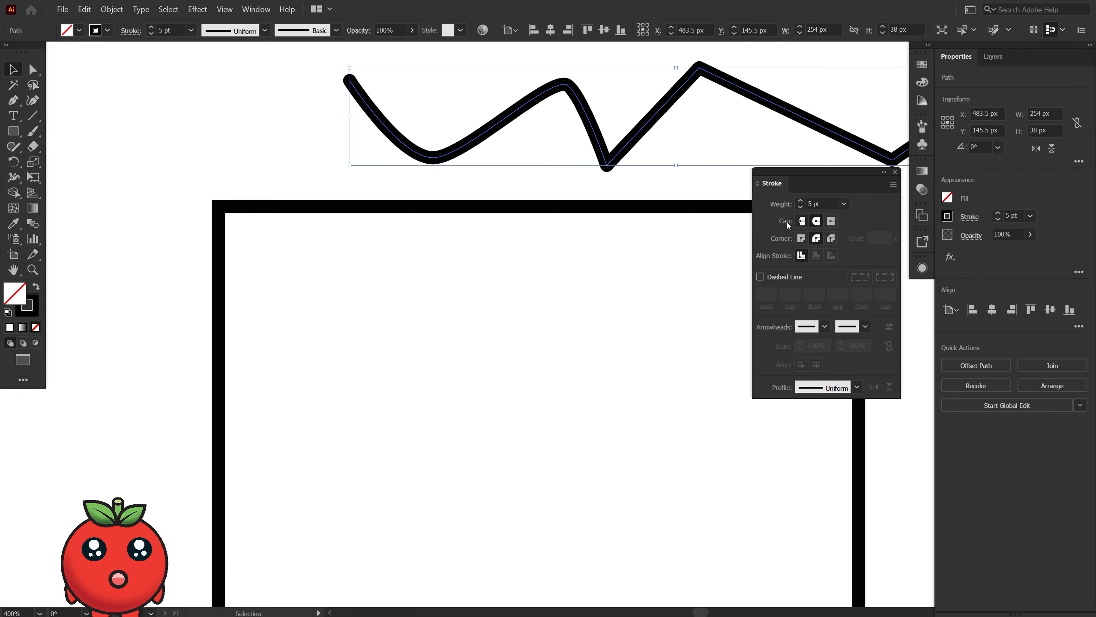
# - Delete the open path above the square
pyautogui.press('Delete')
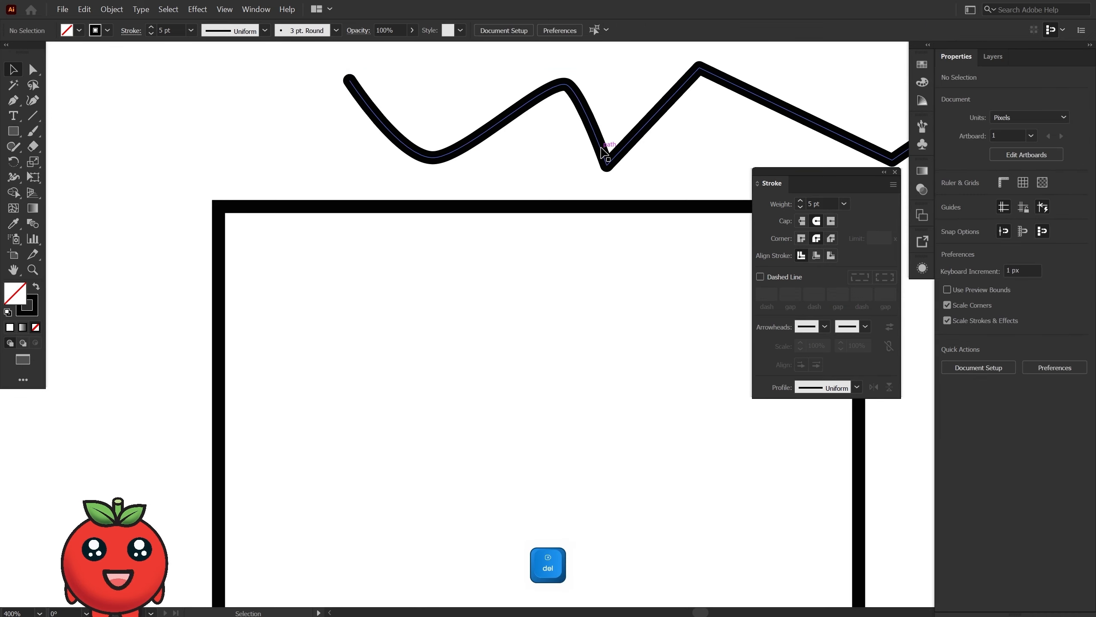
pyautogui.click(606, 157)
pyautogui.press('Delete')
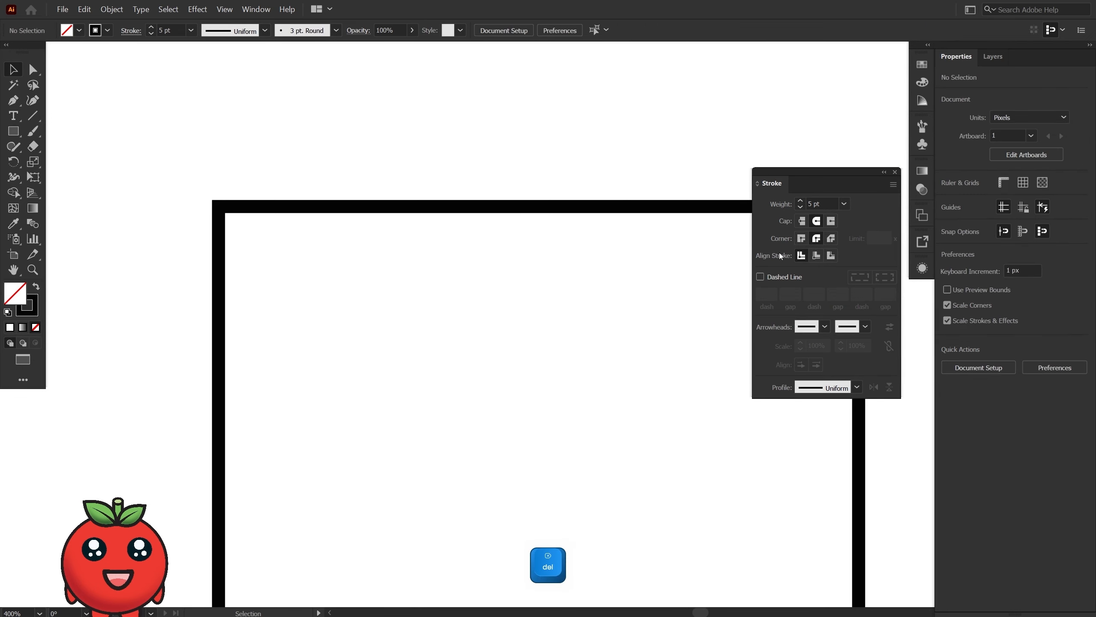
# - Try aligning the square's stroke to the inside and to the outside, and set it back to centered
pyautogui.click(290, 209)
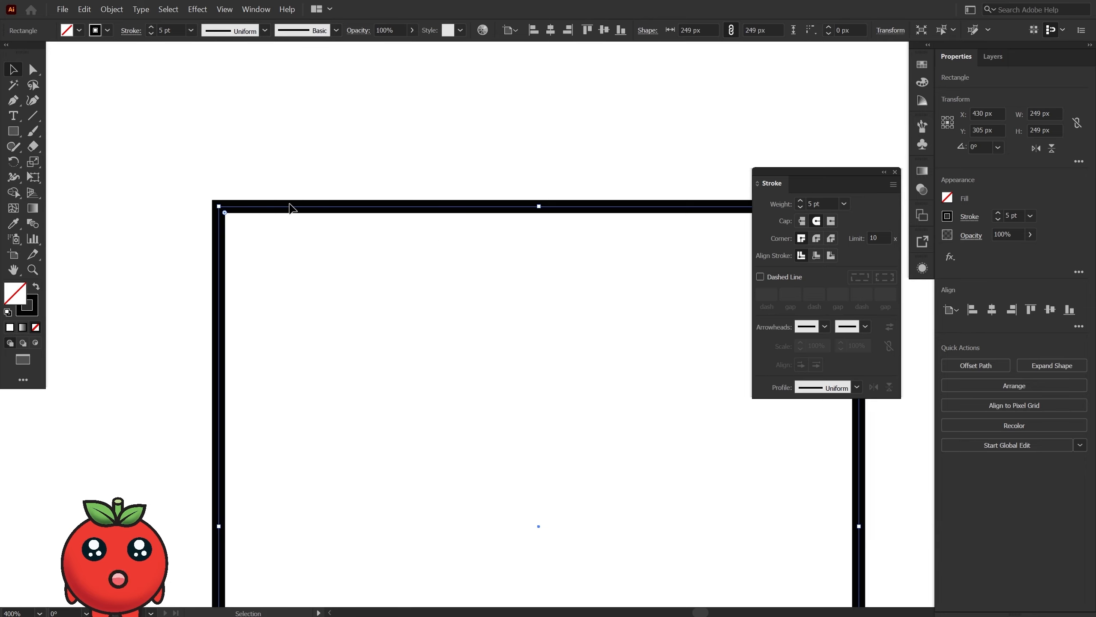
pyautogui.click(817, 256)
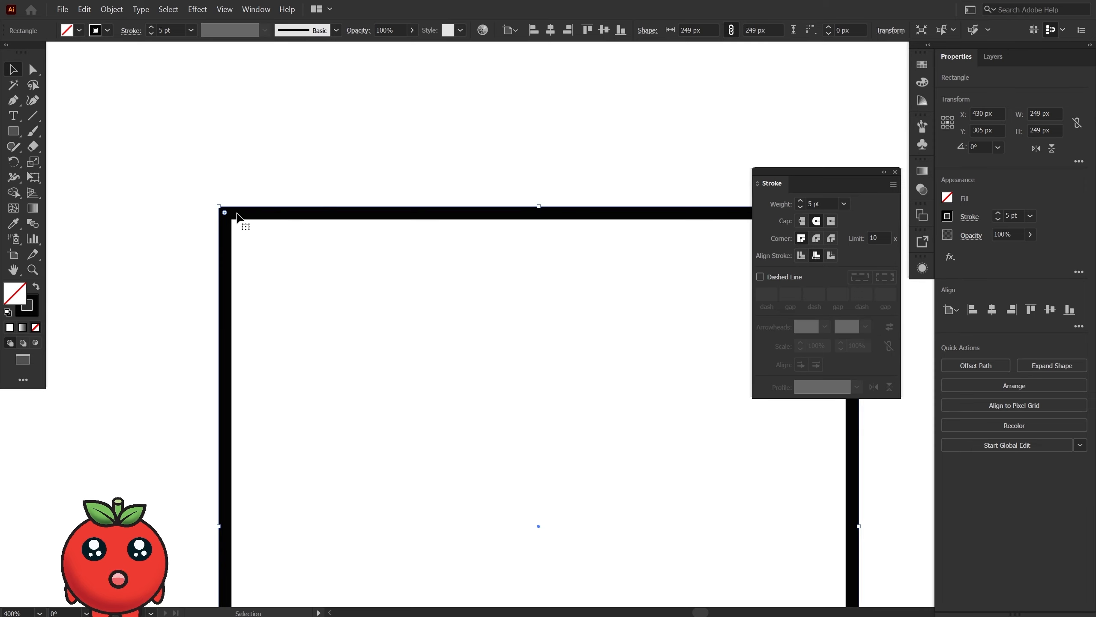
pyautogui.click(830, 256)
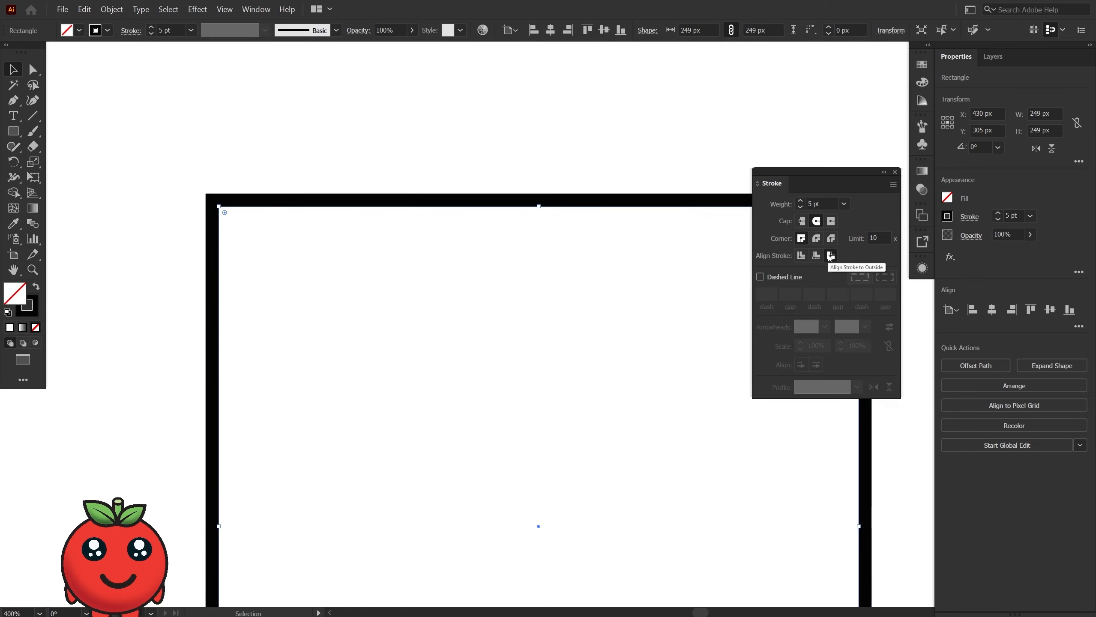
pyautogui.click(802, 257)
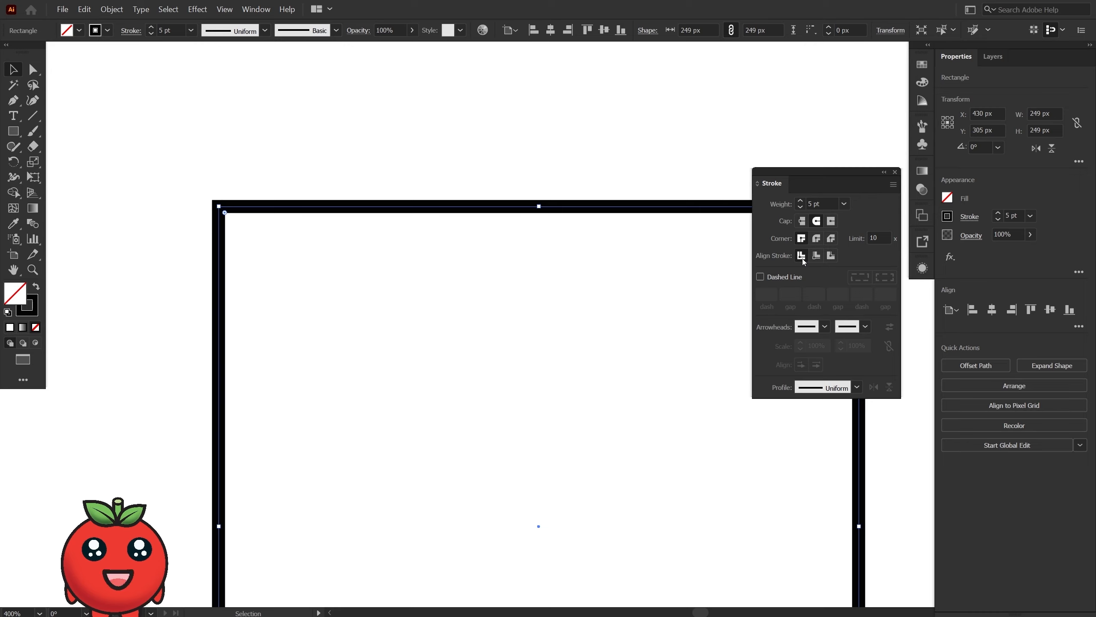
pyautogui.click(325, 130)
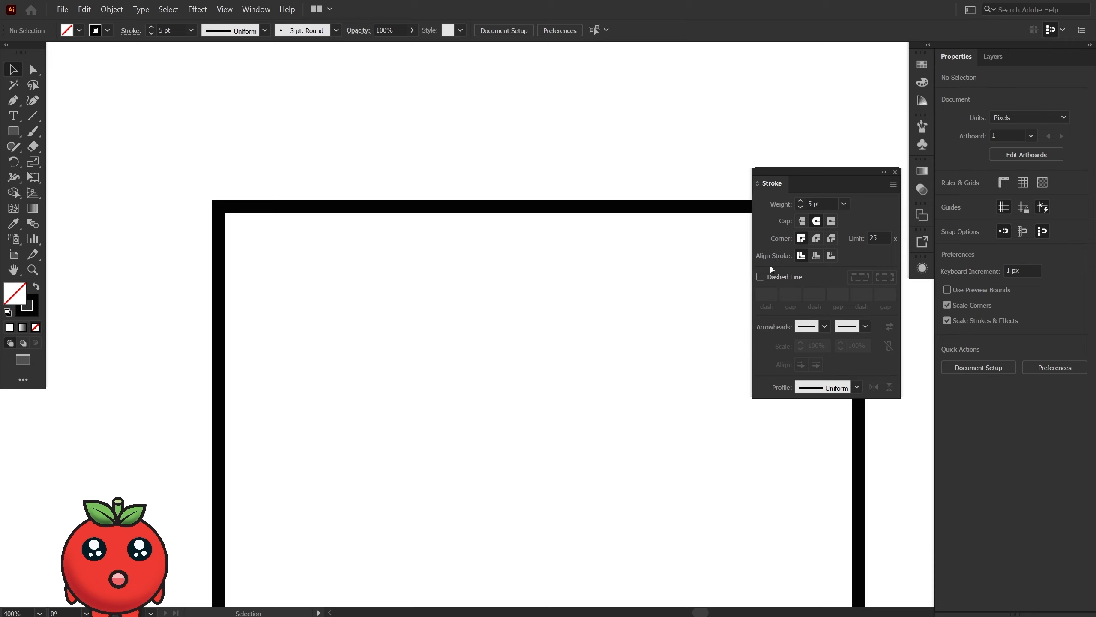
# - Replace the existing square with a new one about 208 px per side
pyautogui.click(571, 207)
pyautogui.moveTo(154, 133); pyautogui.dragTo(690, 479)
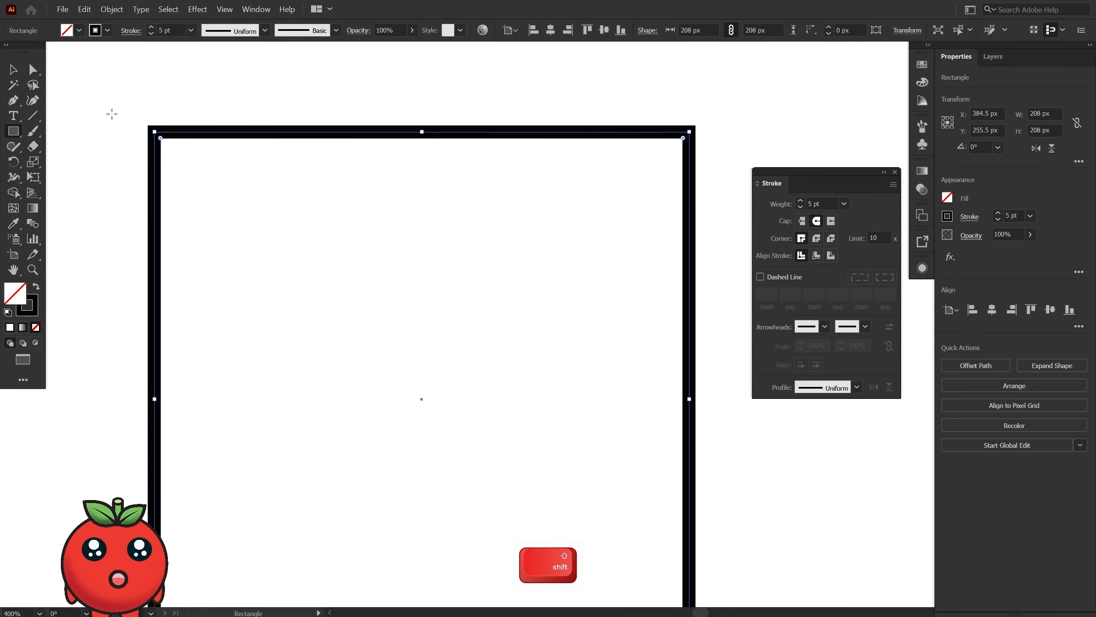
pyautogui.click(13, 69)
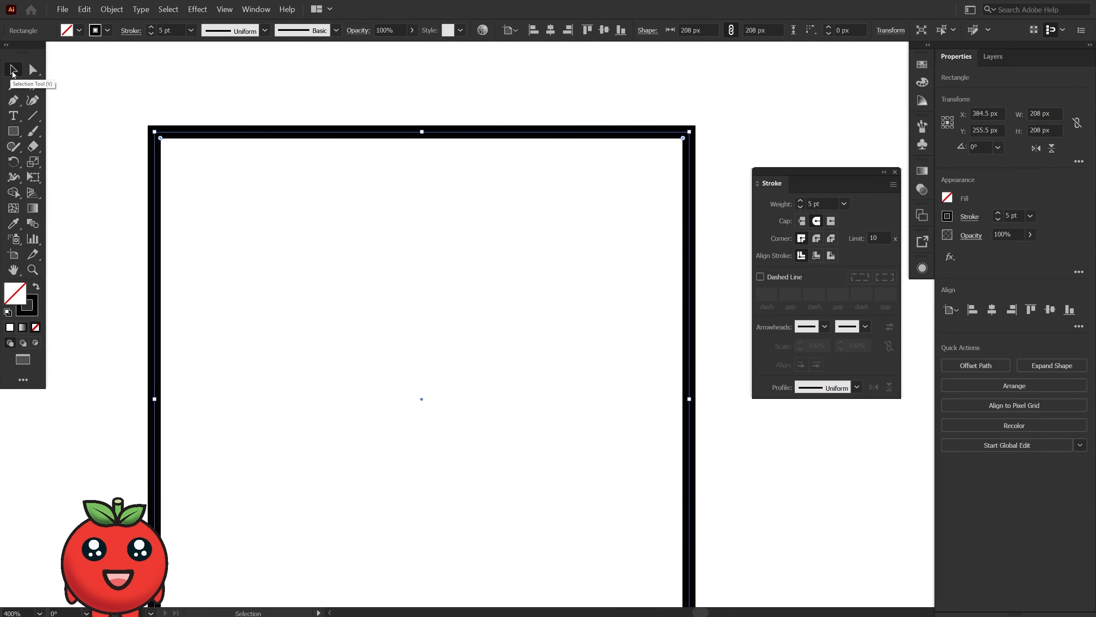
# - Make the square's stroke a dashed line with a 4 pt dash and an 8 pt gap
pyautogui.click(760, 276)
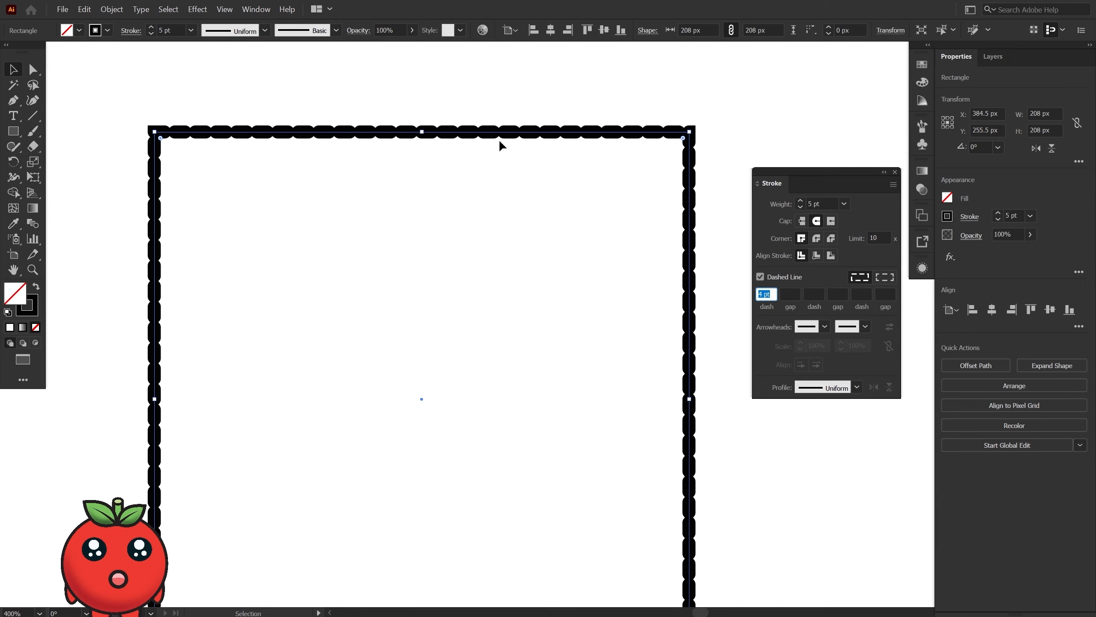
pyautogui.click(788, 294)
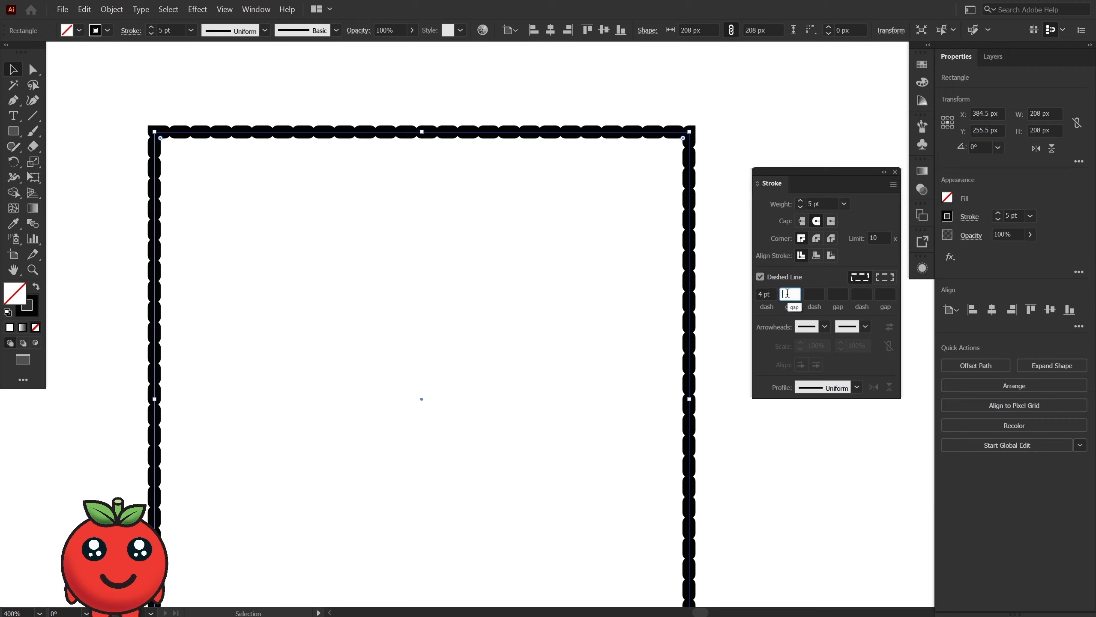
pyautogui.write('40')
pyautogui.press('BackSpace')
pyautogui.press('Return')
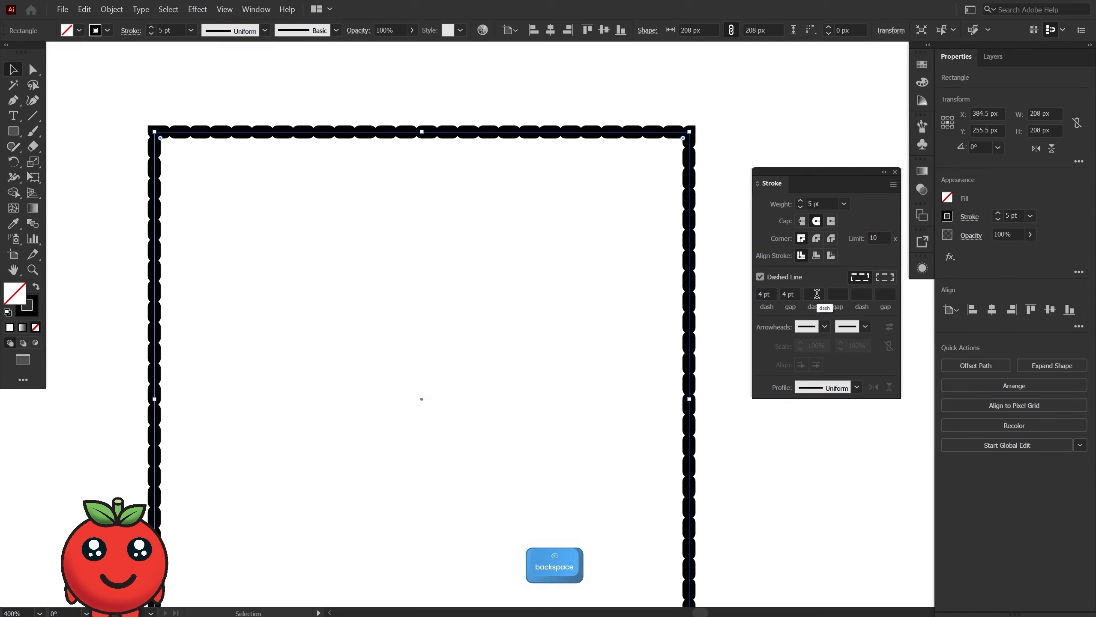
pyautogui.click(787, 292)
pyautogui.scroll(4, 786, 292)
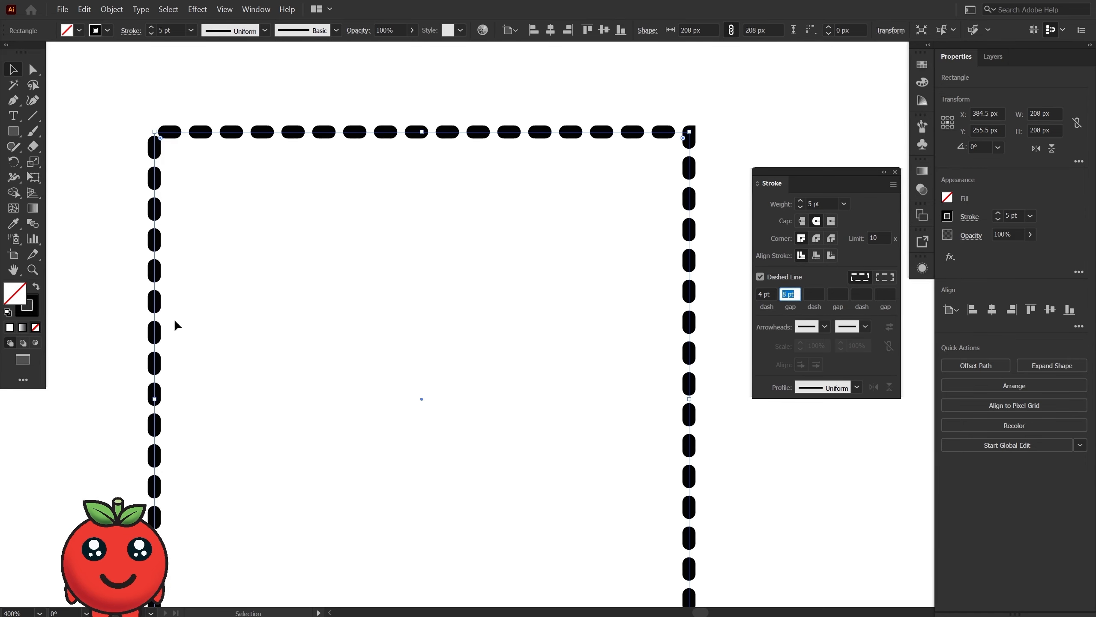
# - Try a 1 pt dash length on the square's dashed stroke, and set it to 0 pt
pyautogui.doubleClick(760, 296)
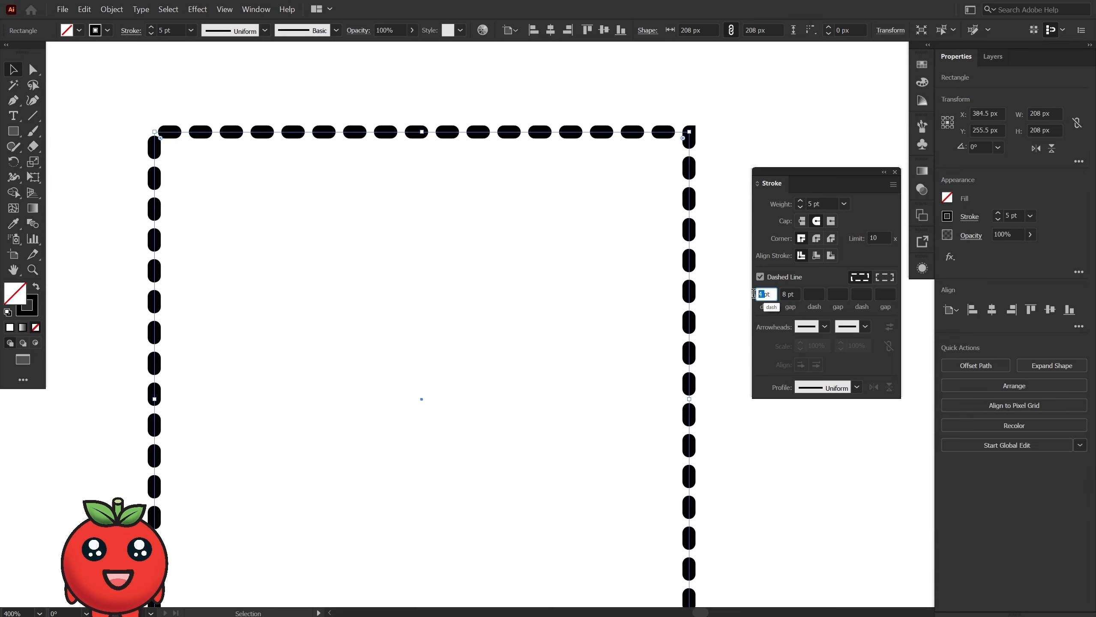
pyautogui.write('1')
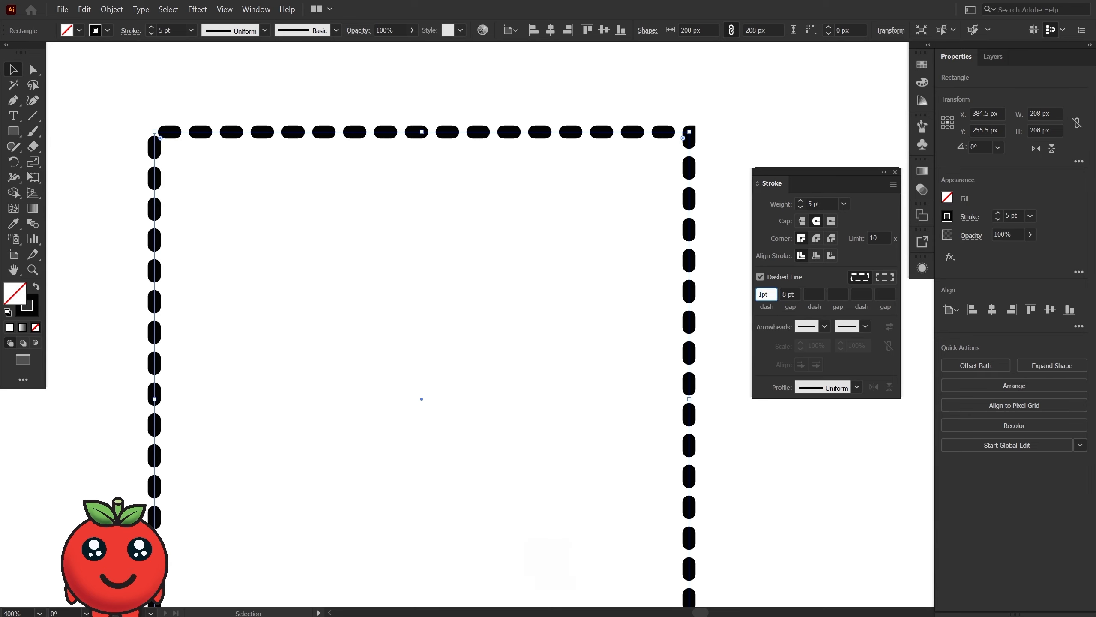
pyautogui.press('Return')
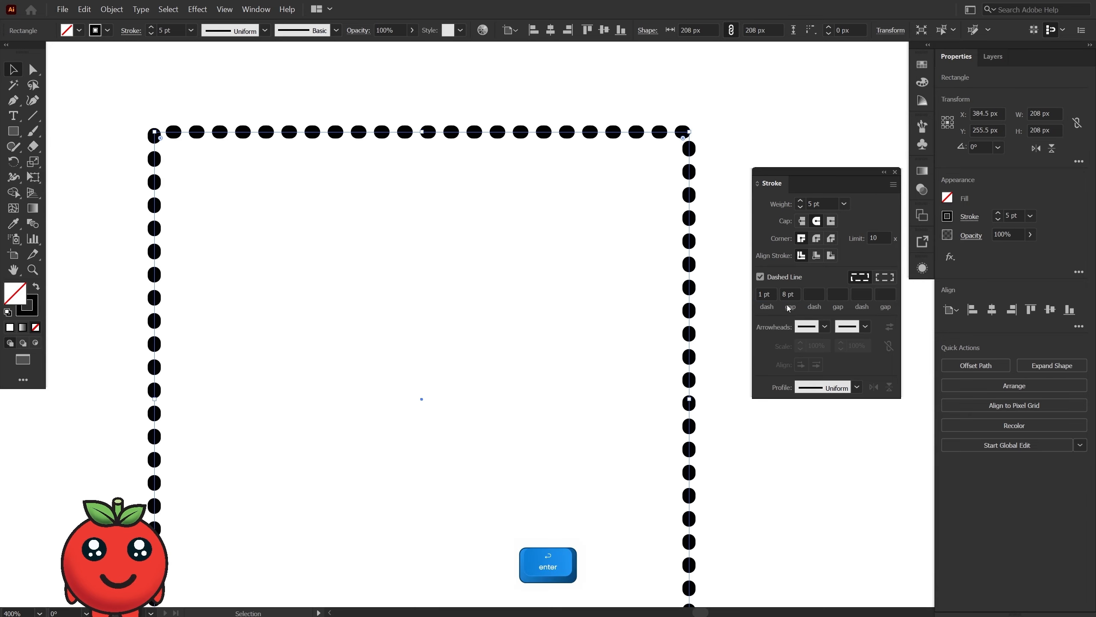
pyautogui.moveTo(763, 293); pyautogui.dragTo(727, 294)
pyautogui.press('BackSpace')
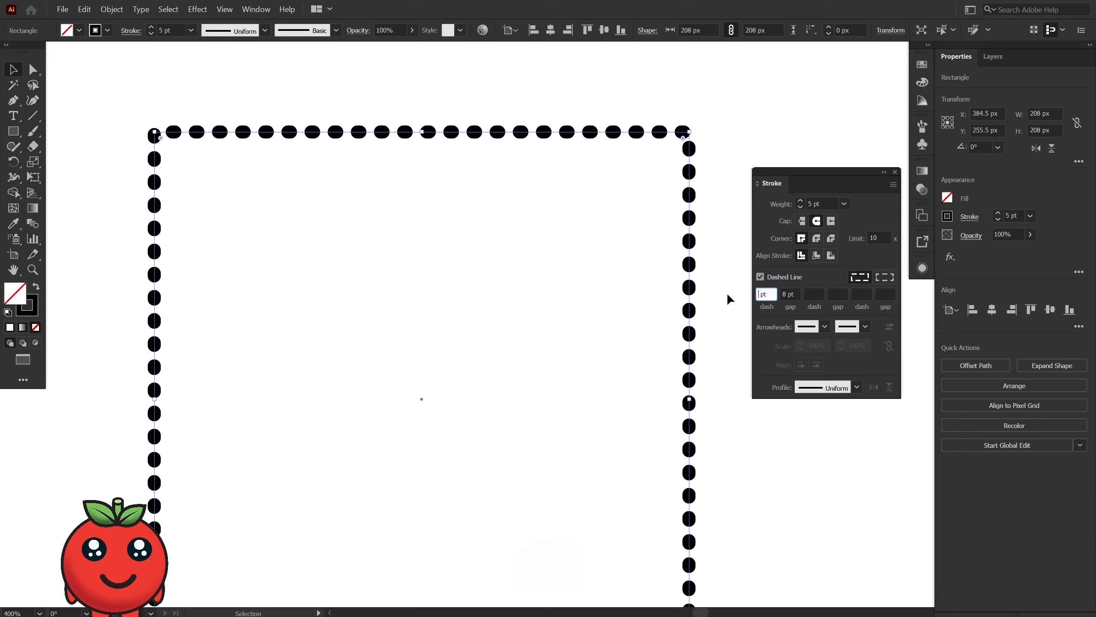
pyautogui.write('0')
pyautogui.press('Return')
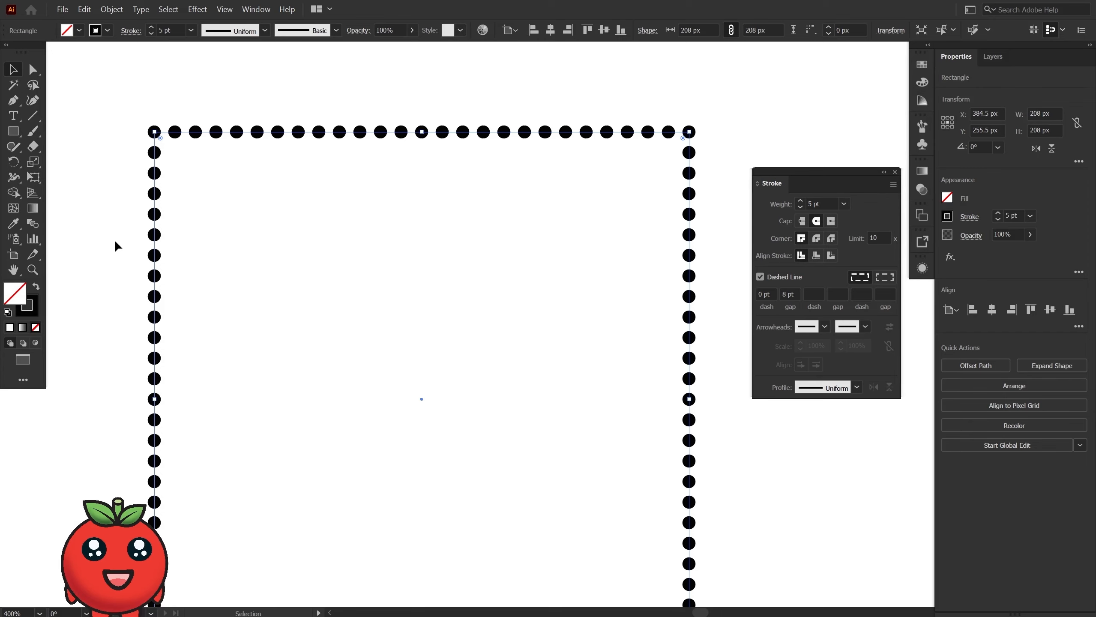
# - Align the dashes to corners and path ends, and round the square's corners to about 23.3 px
pyautogui.click(892, 280)
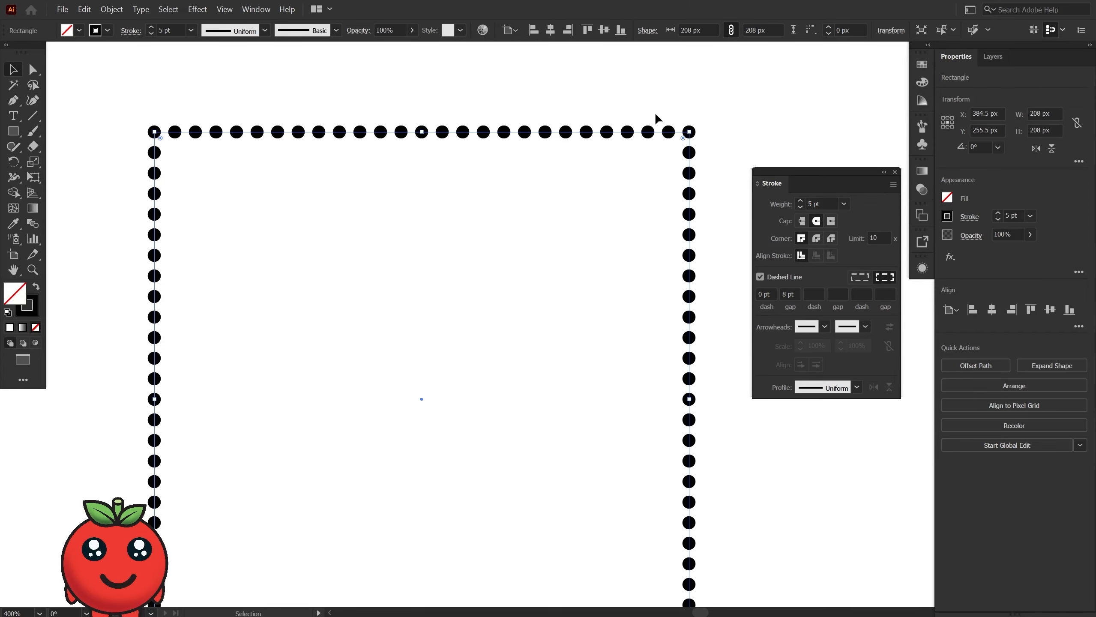
pyautogui.moveTo(684, 140); pyautogui.dragTo(634, 193)
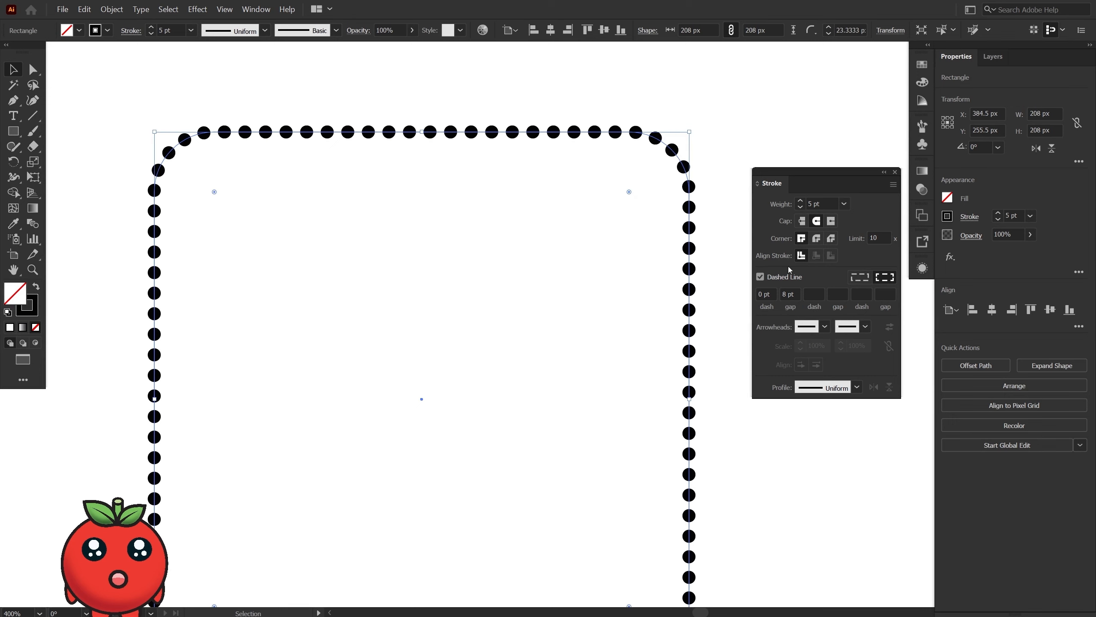
# - Add a second dash of 0 pt and a second gap of 8 pt to the dash pattern
pyautogui.click(809, 294)
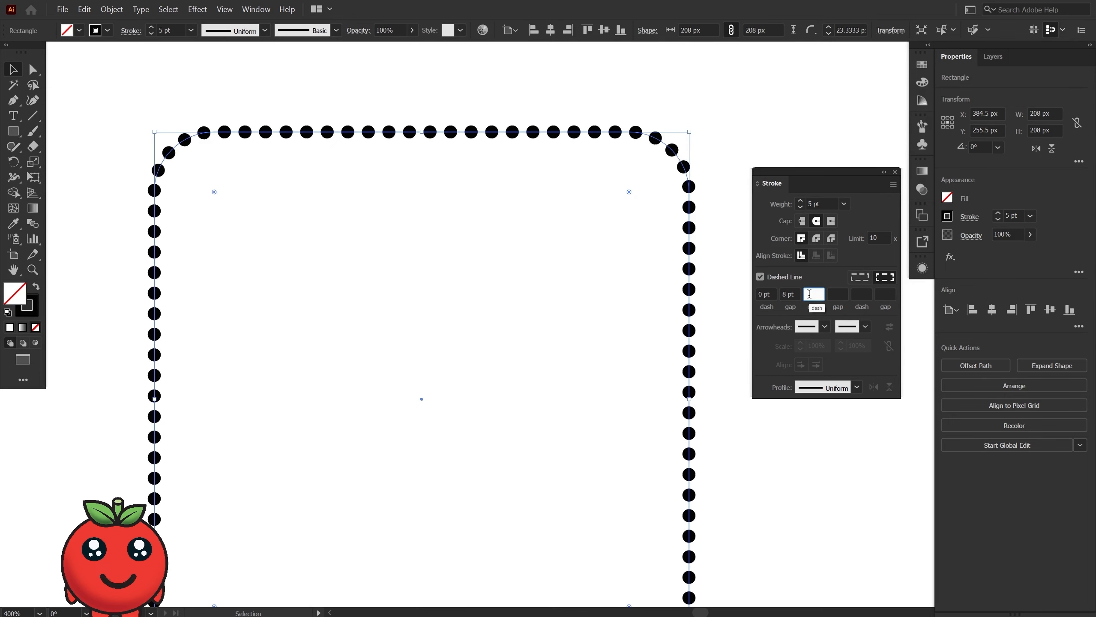
pyautogui.write('0')
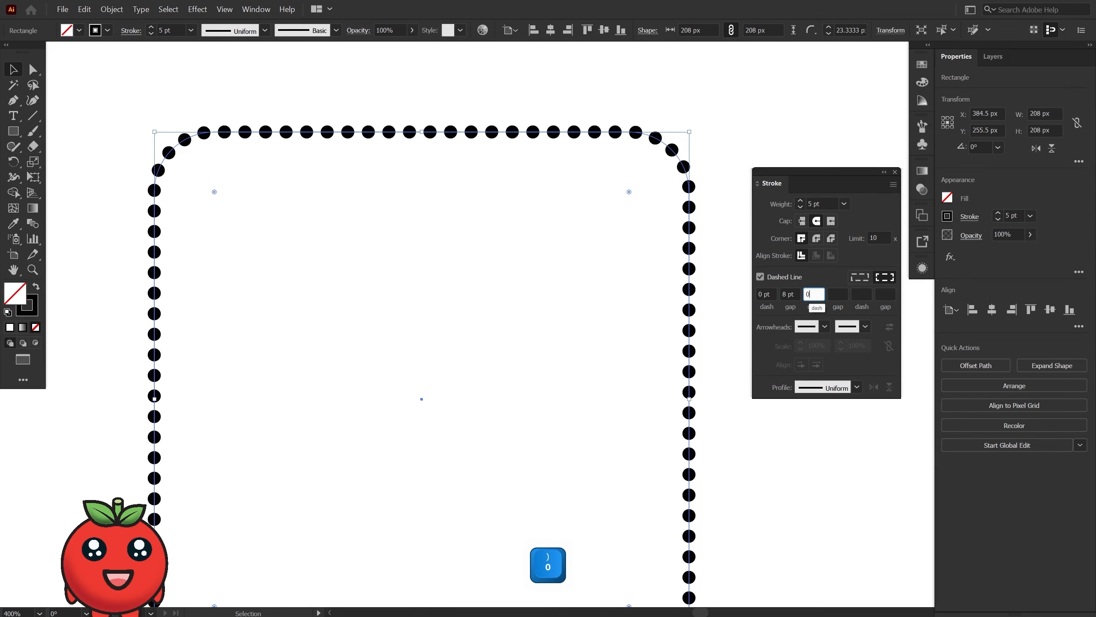
pyautogui.click(836, 294)
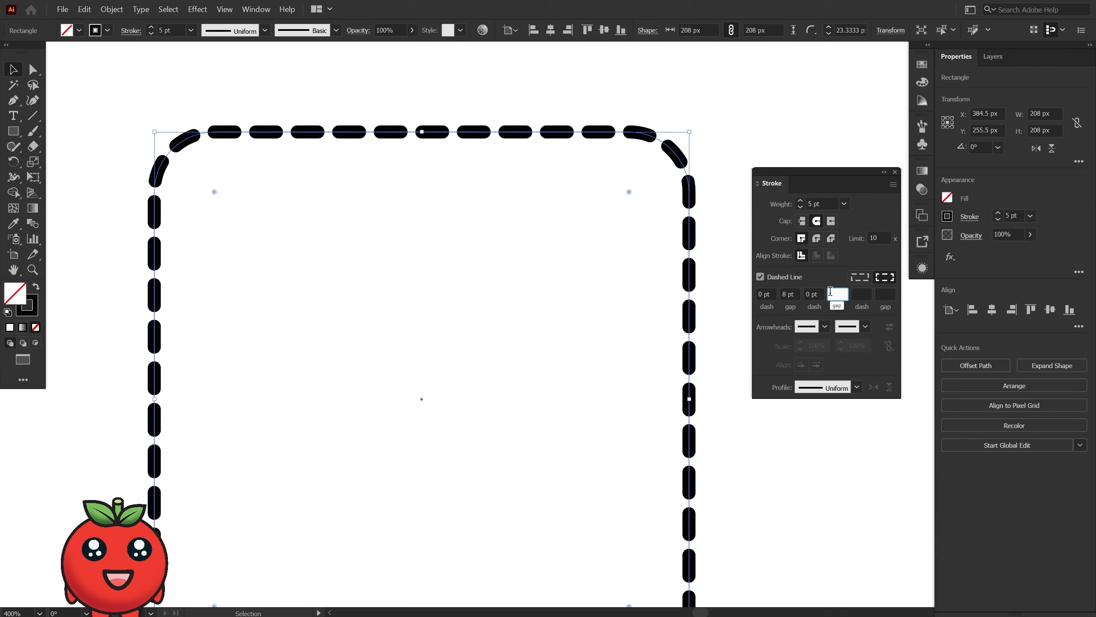
pyautogui.write('8')
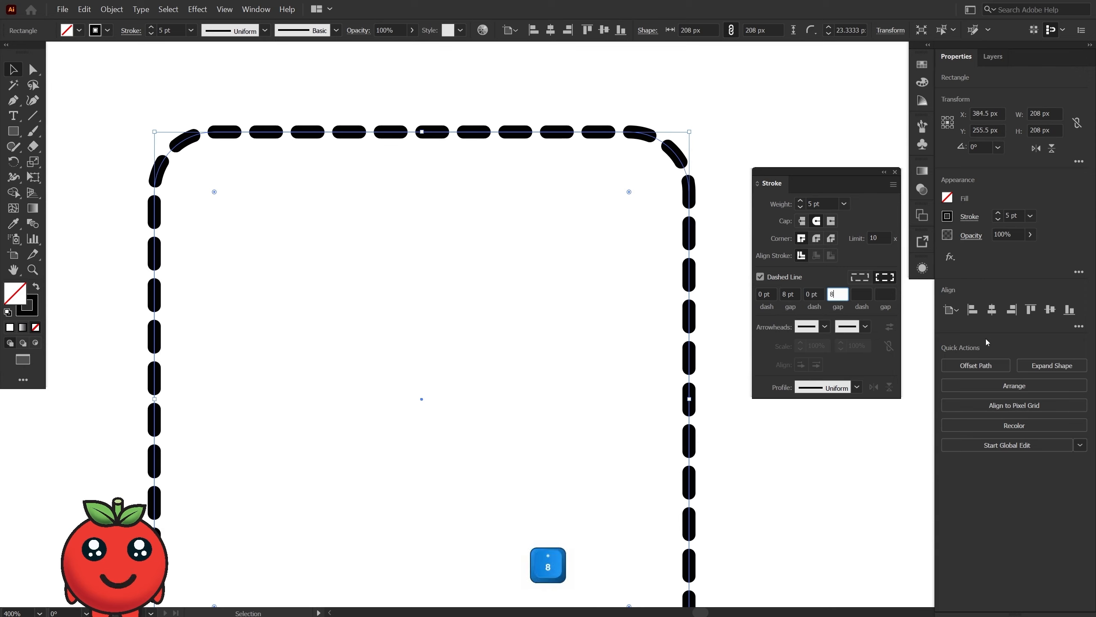
# - Lengthen the second dash in the pattern gradually to 24 pt, alternating dots with long dashes
pyautogui.click(812, 294)
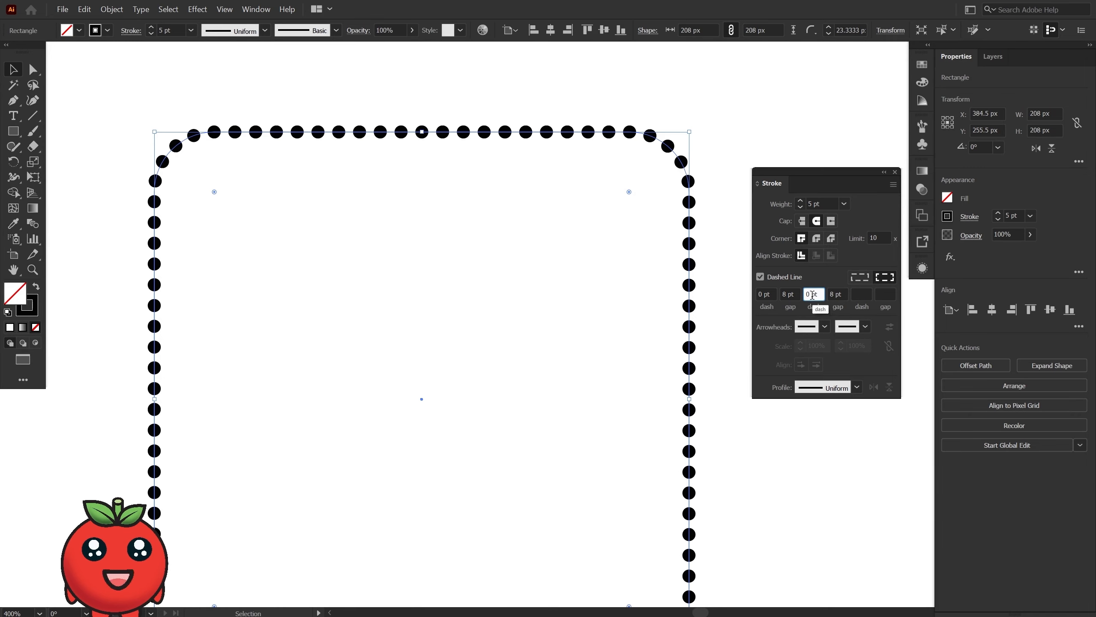
pyautogui.press('Up')
pyautogui.press('Up')
pyautogui.press('Up')
pyautogui.press('Up')
pyautogui.press('Up')
pyautogui.press('Up')
pyautogui.press('Up')
pyautogui.press('Up')
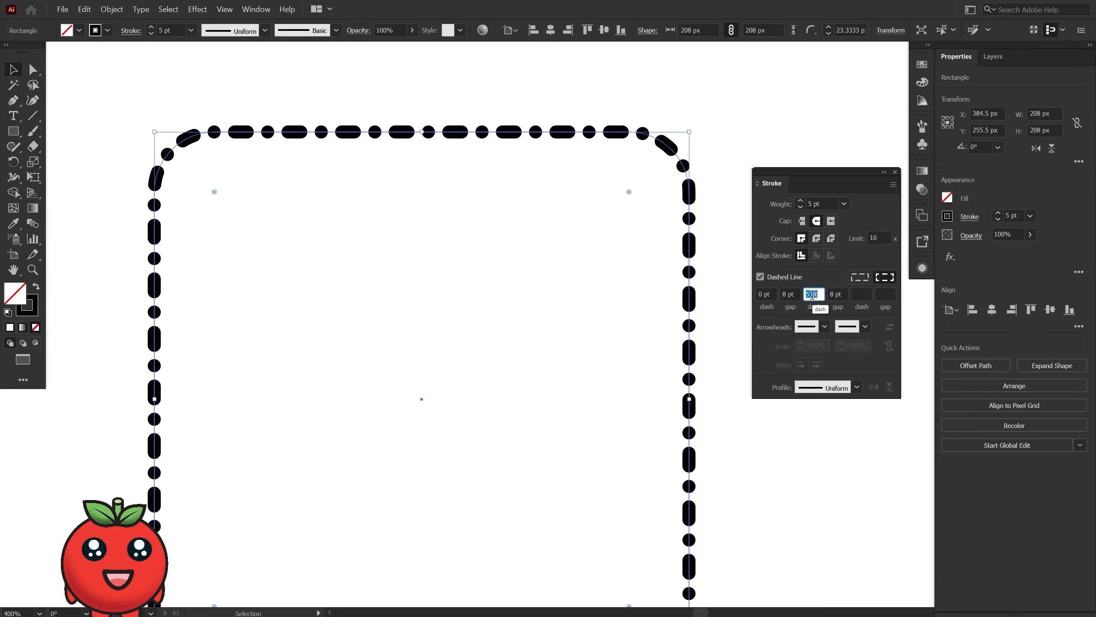
pyautogui.press('Up')
pyautogui.press('Up')
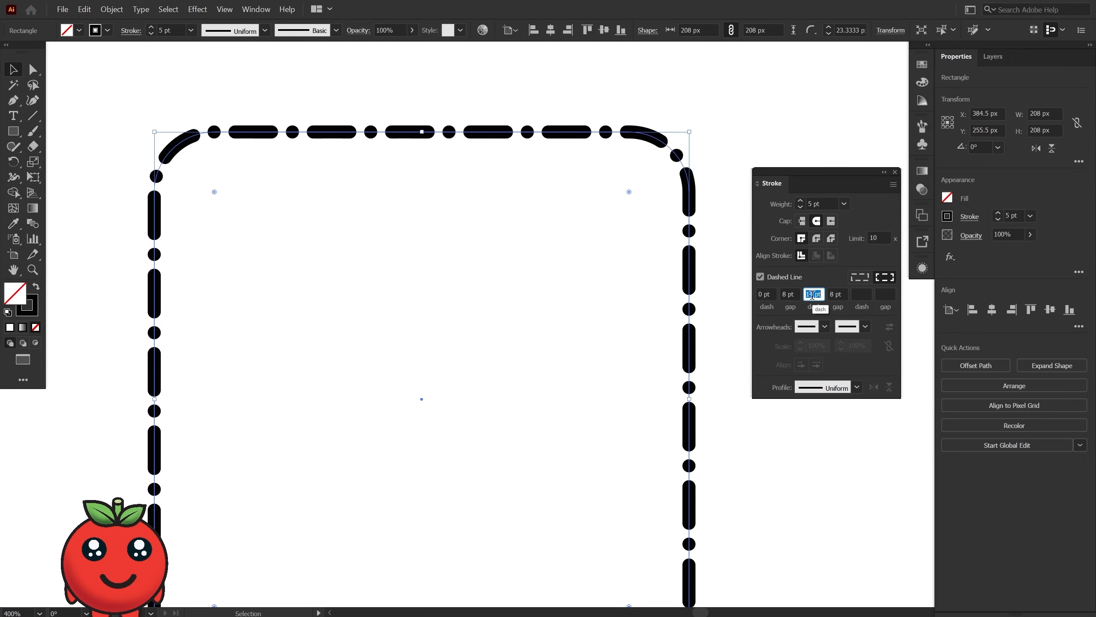
pyautogui.press('Up')
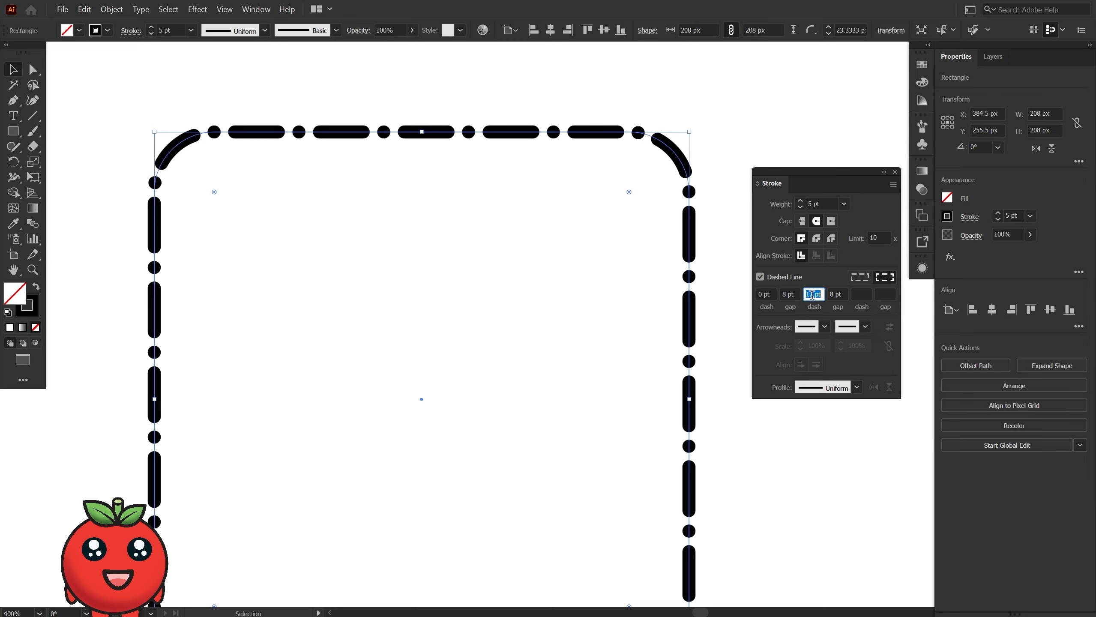
pyautogui.press('Up')
pyautogui.press('Up')
pyautogui.press('Up')
pyautogui.press('Up')
pyautogui.press('Up')
pyautogui.press('Up')
pyautogui.press('Up')
pyautogui.press('Up')
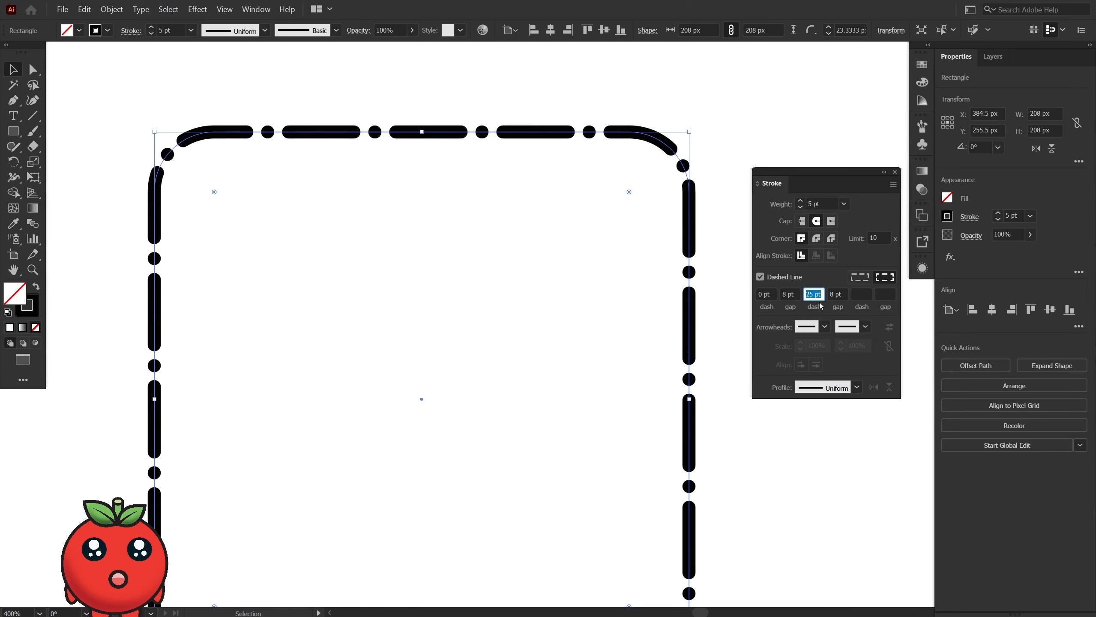
pyautogui.press('Down')
# - Try a smaller first gap in the dash pattern, and set it back to 8 pt
pyautogui.click(790, 295)
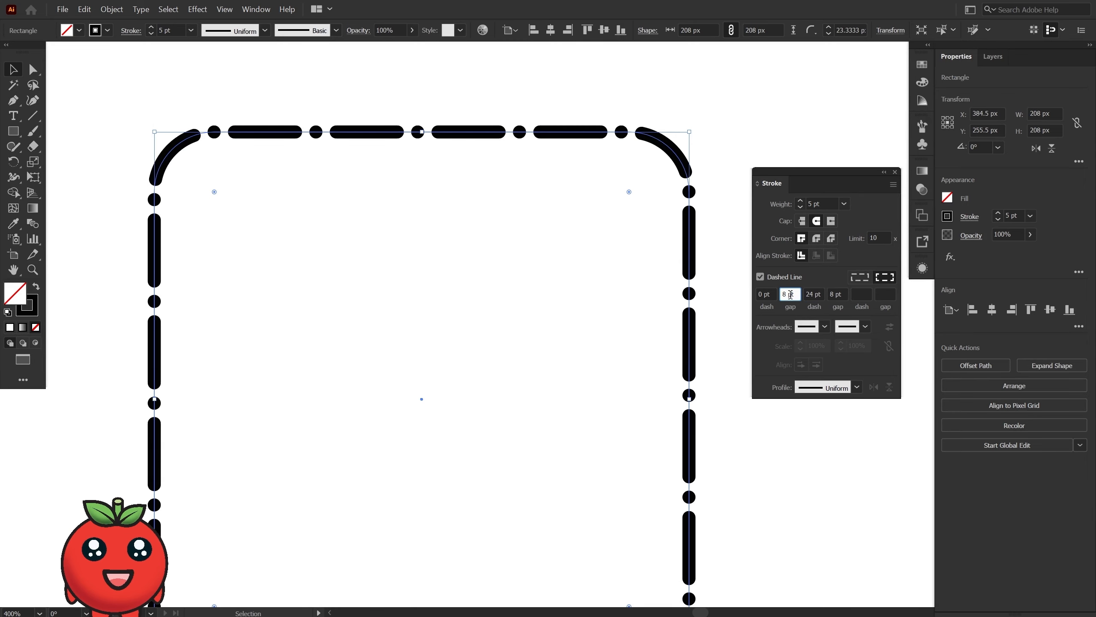
pyautogui.press('Down')
pyautogui.press('Down')
pyautogui.press('Up')
pyautogui.press('Up')
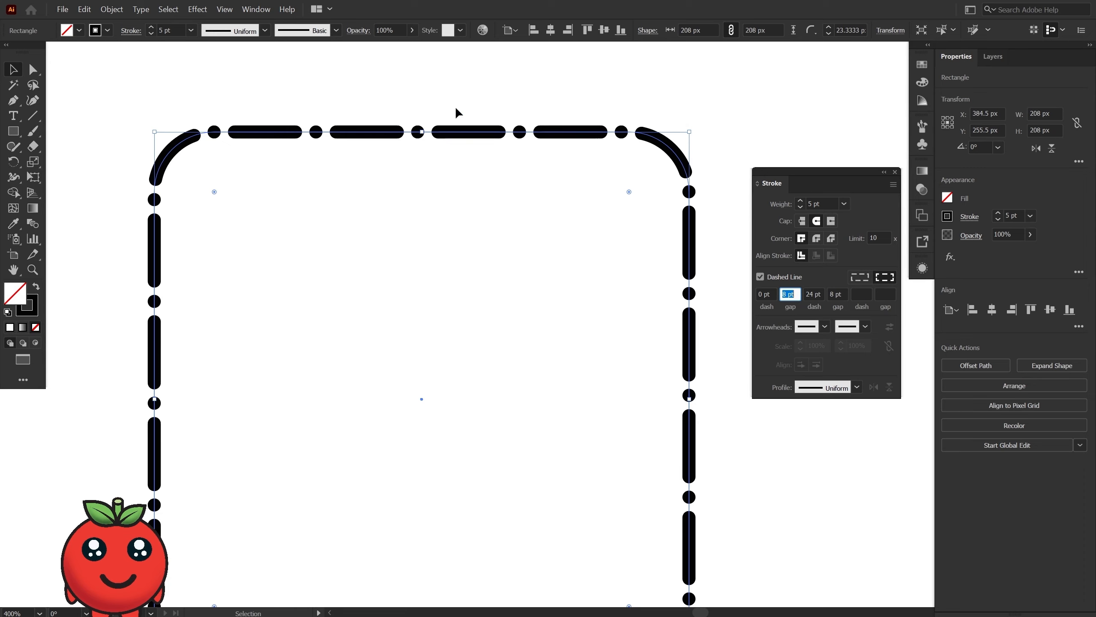
# - Try stroke weights of 3 pt and 9 pt on the dashed square, and set the weight back to 5 pt
pyautogui.doubleClick(998, 219)
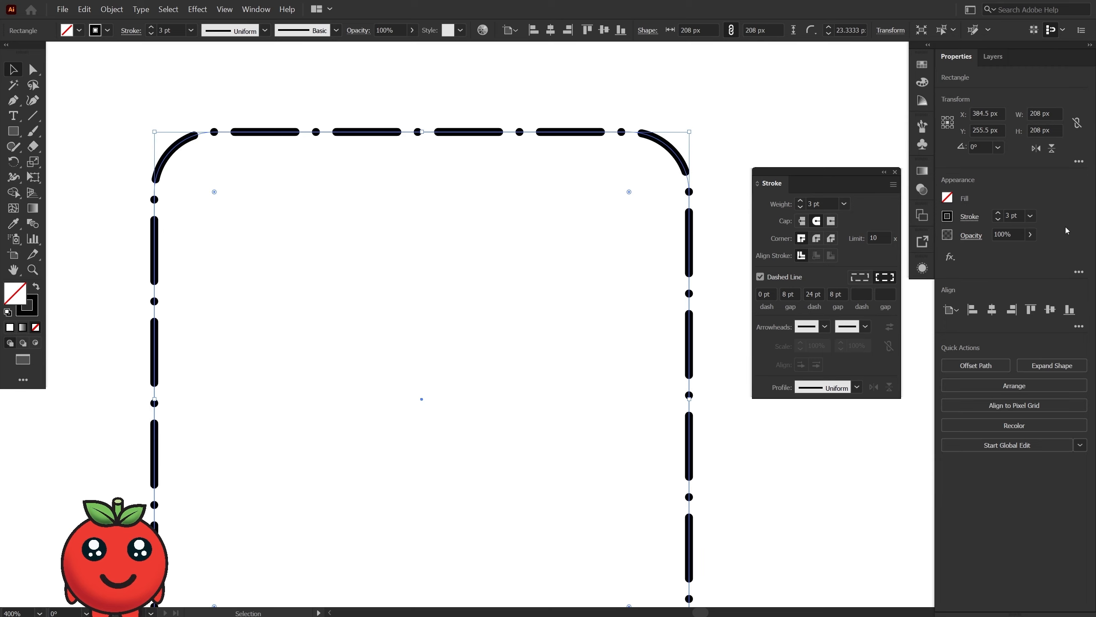
pyautogui.click(998, 212)
pyautogui.click(998, 212)
pyautogui.click(998, 213)
pyautogui.click(997, 213)
pyautogui.click(998, 213)
pyautogui.click(997, 213)
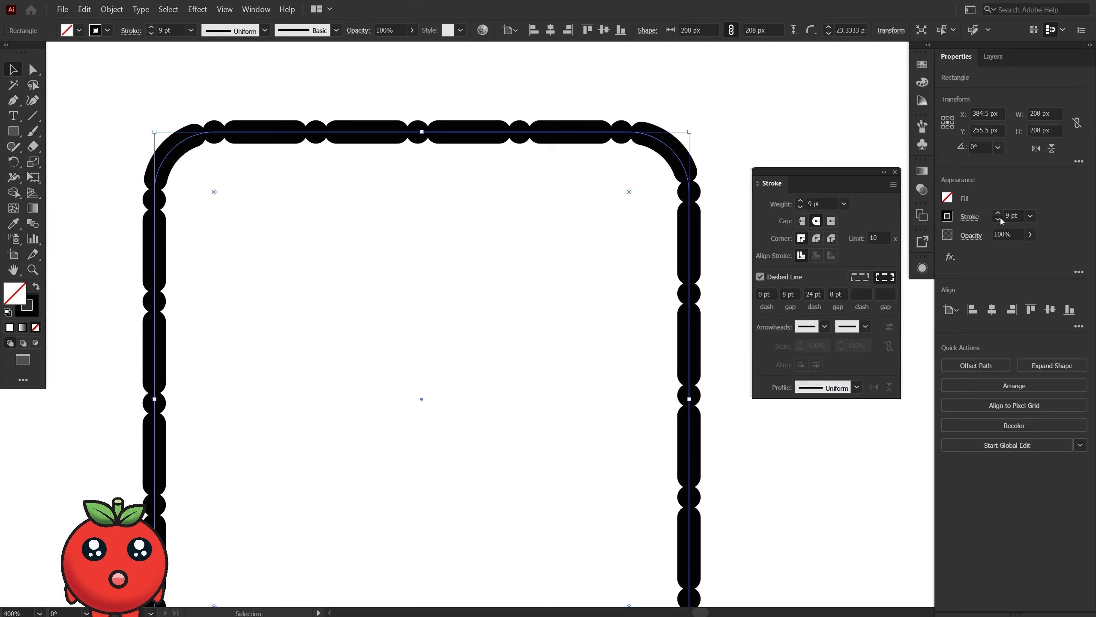
pyautogui.click(1000, 219)
pyautogui.click(1000, 218)
pyautogui.click(1000, 219)
pyautogui.click(1000, 219)
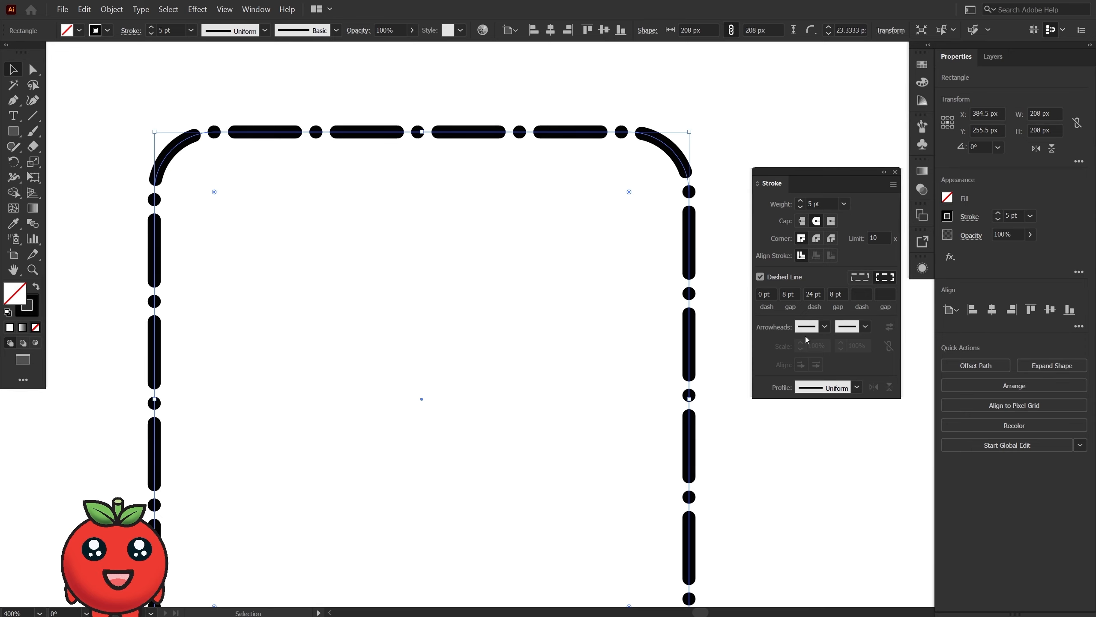
# - Add the Arrow 1 arrowhead to the start of the first straight line below the square
pyautogui.scroll(-2, 482, 253)
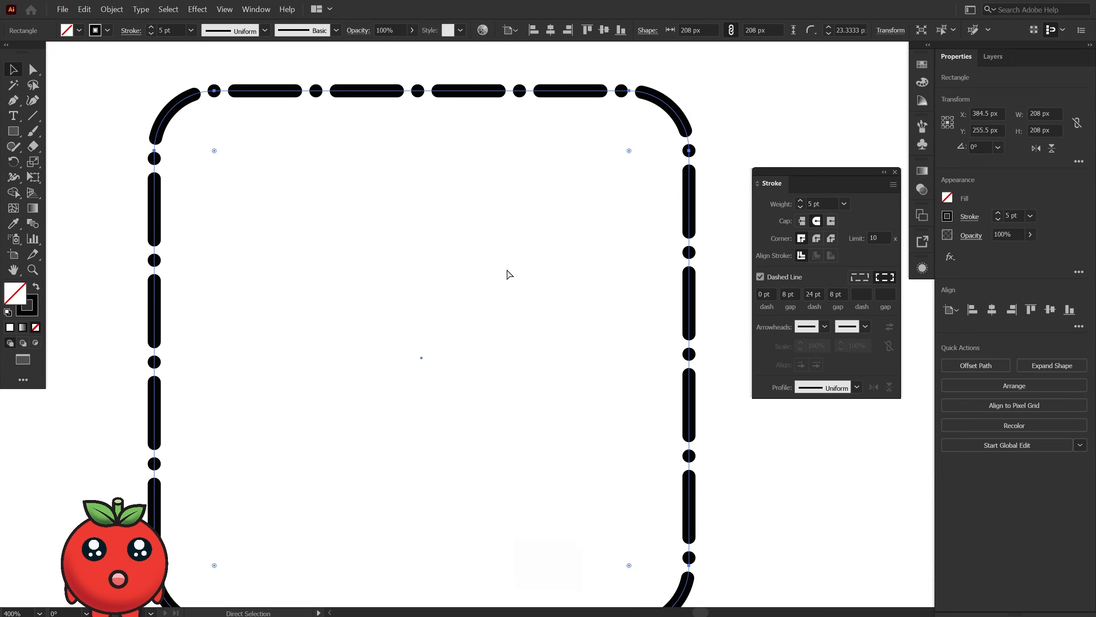
pyautogui.hscroll(1, 492, 268)
pyautogui.scroll(-3, 494, 269)
pyautogui.scroll(-2, 477, 330)
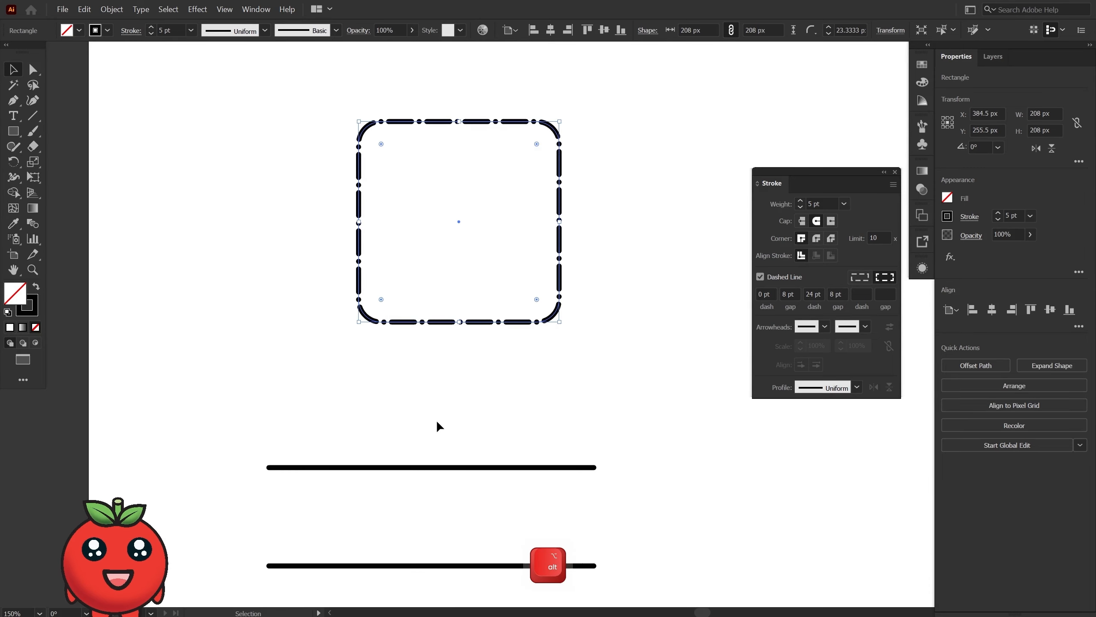
pyautogui.hscroll(-1, 553, 494)
pyautogui.scroll(2, 633, 484)
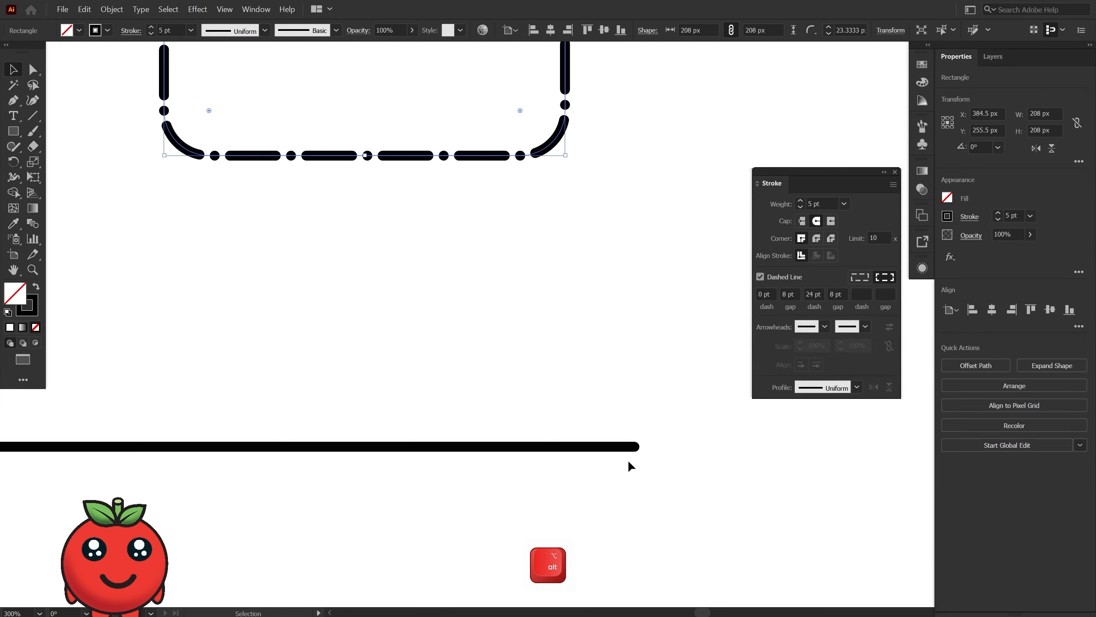
pyautogui.click(613, 447)
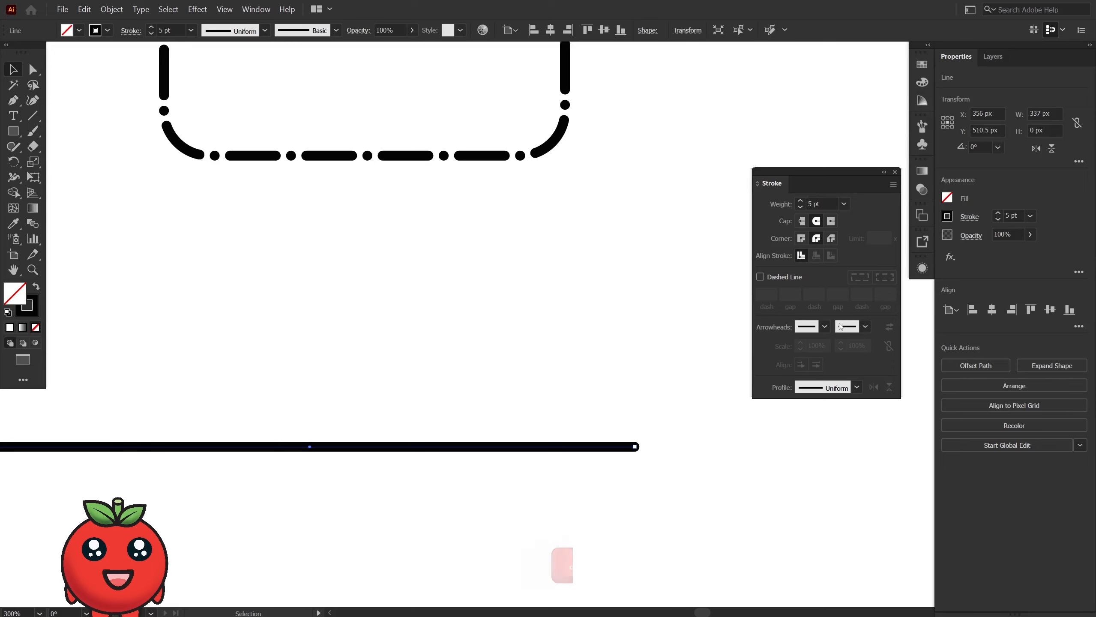
pyautogui.click(824, 328)
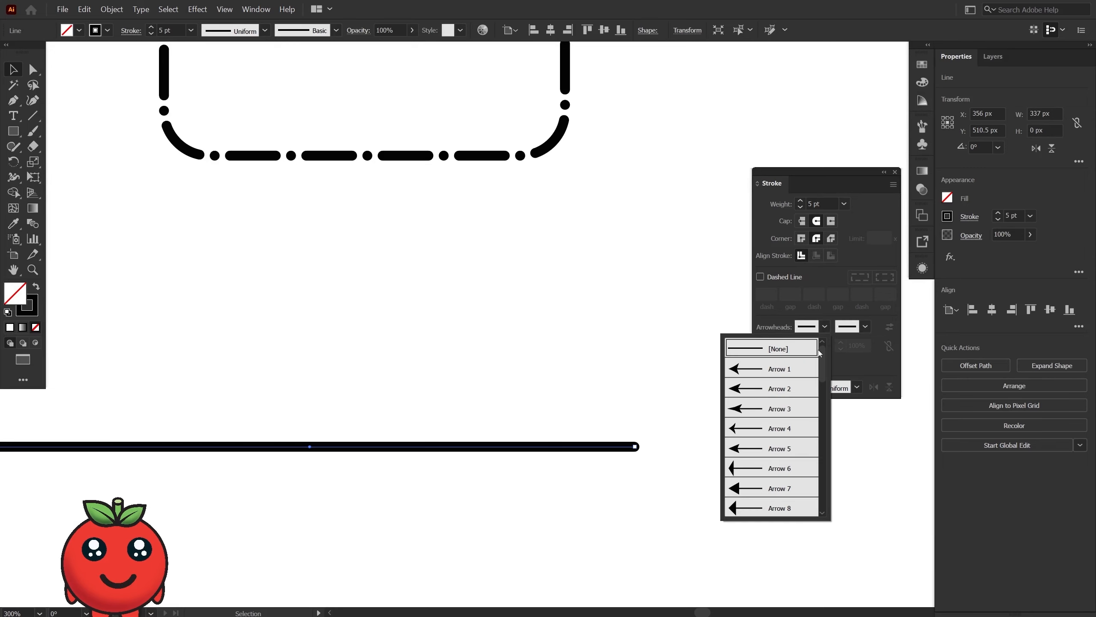
pyautogui.click(762, 370)
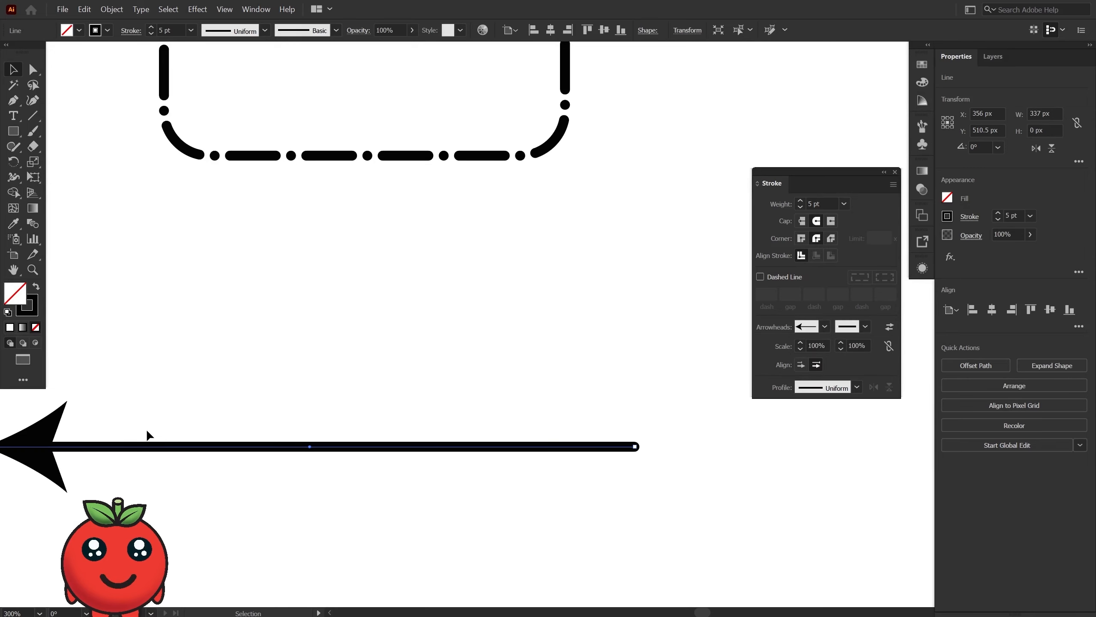
# - Add the Arrow 24 open circle to the line's other end, and extend both arrow tips beyond the path's ends
pyautogui.scroll(-1, 147, 436)
pyautogui.press('space')
pyautogui.moveTo(147, 409); pyautogui.dragTo(243, 401)
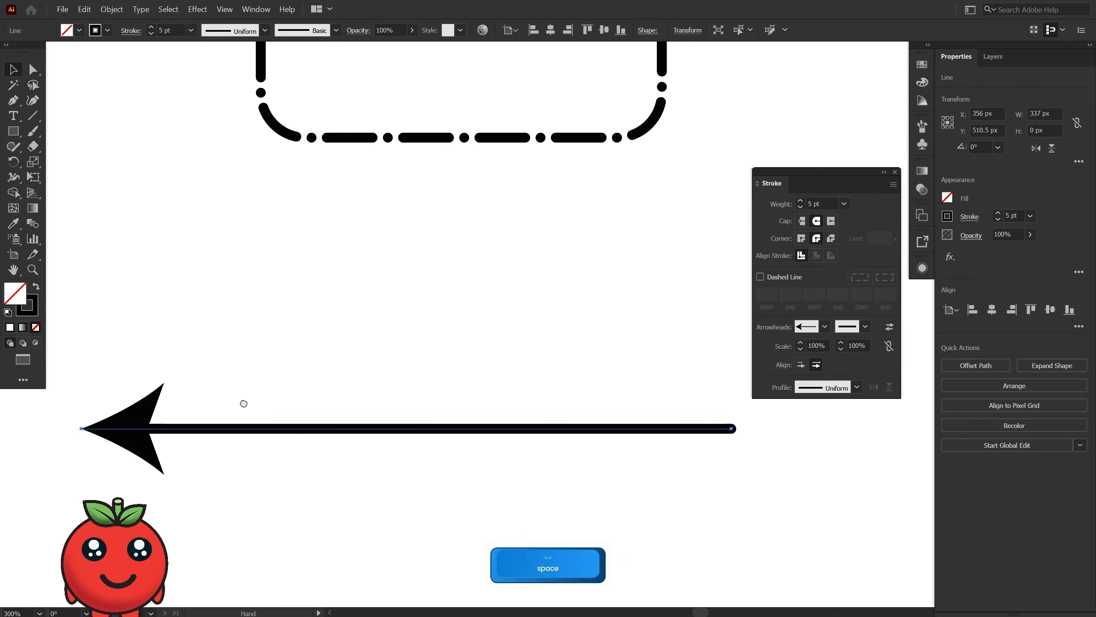
pyautogui.click(865, 327)
pyautogui.scroll(-3, 824, 458)
pyautogui.scroll(-3, 823, 458)
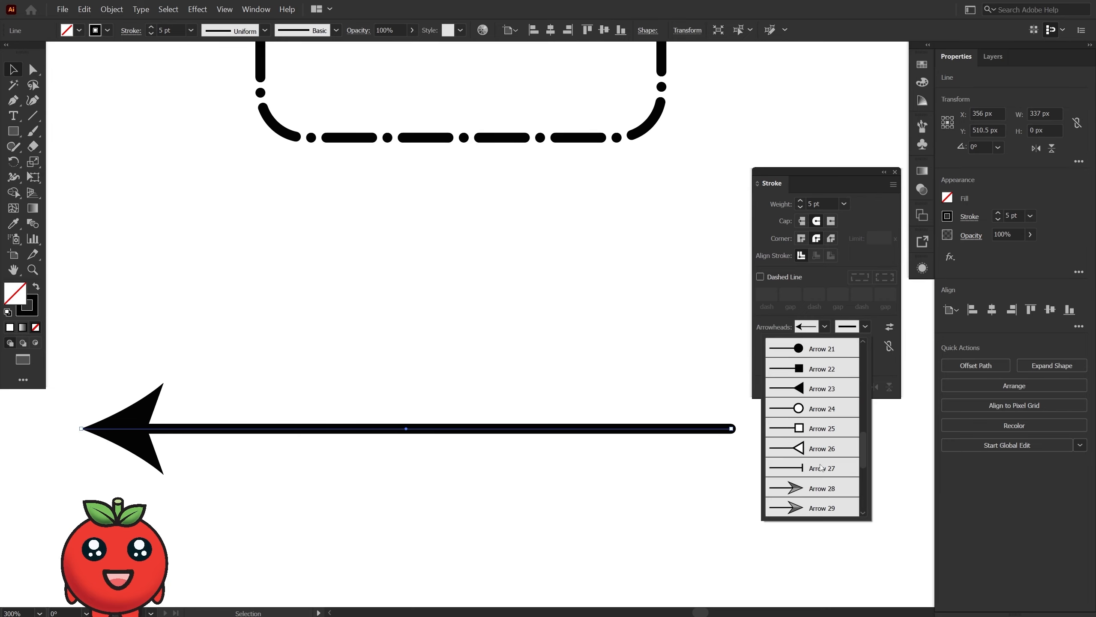
pyautogui.click(817, 434)
pyautogui.click(722, 509)
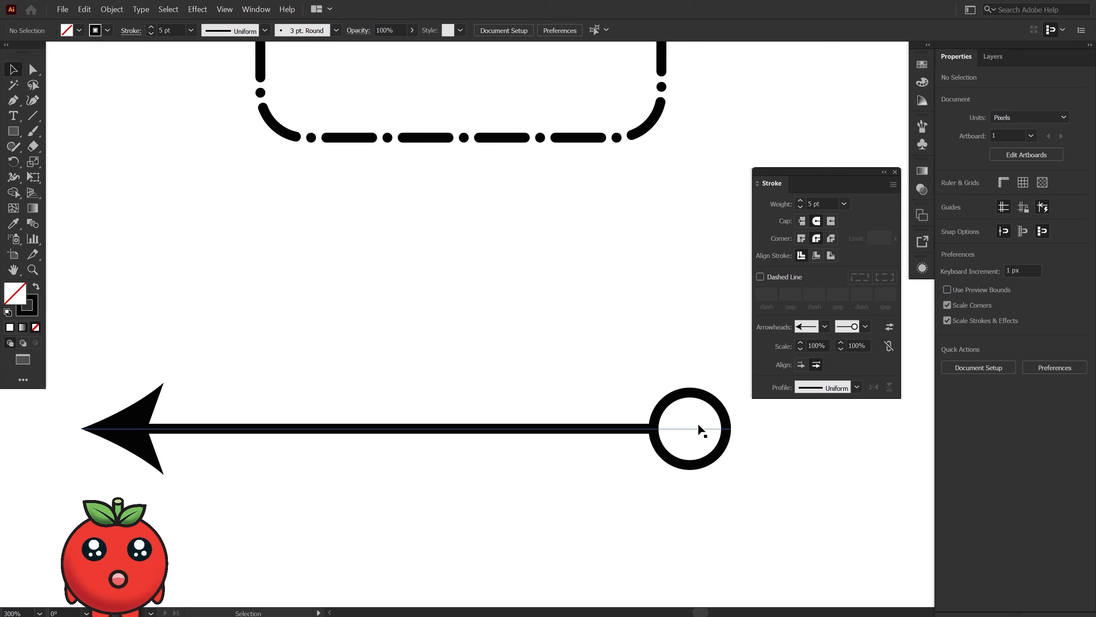
pyautogui.click(436, 433)
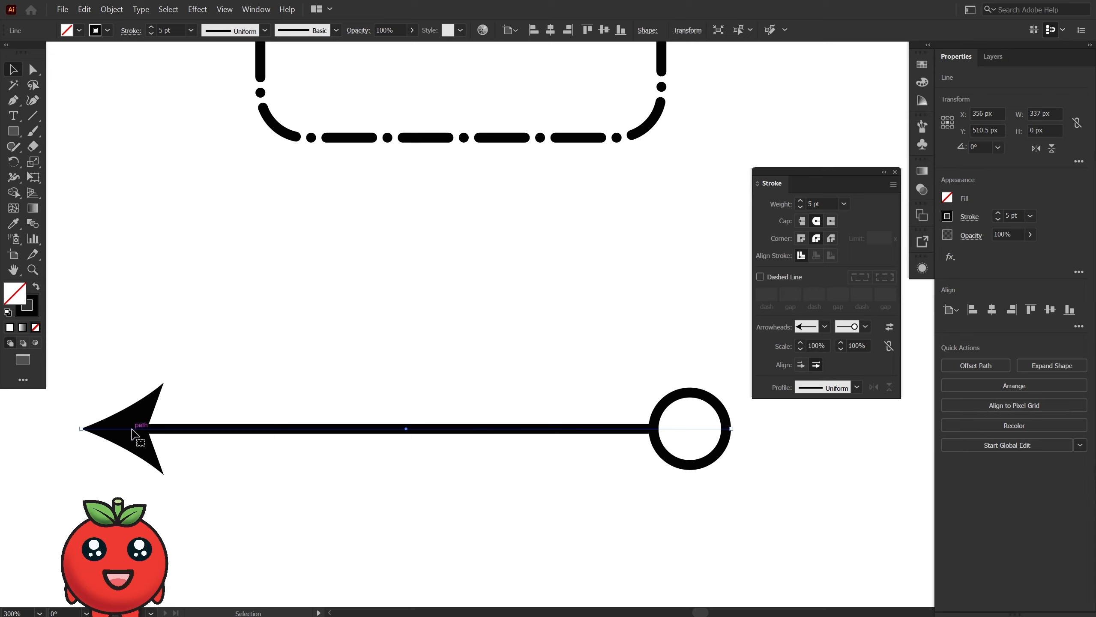
pyautogui.click(801, 365)
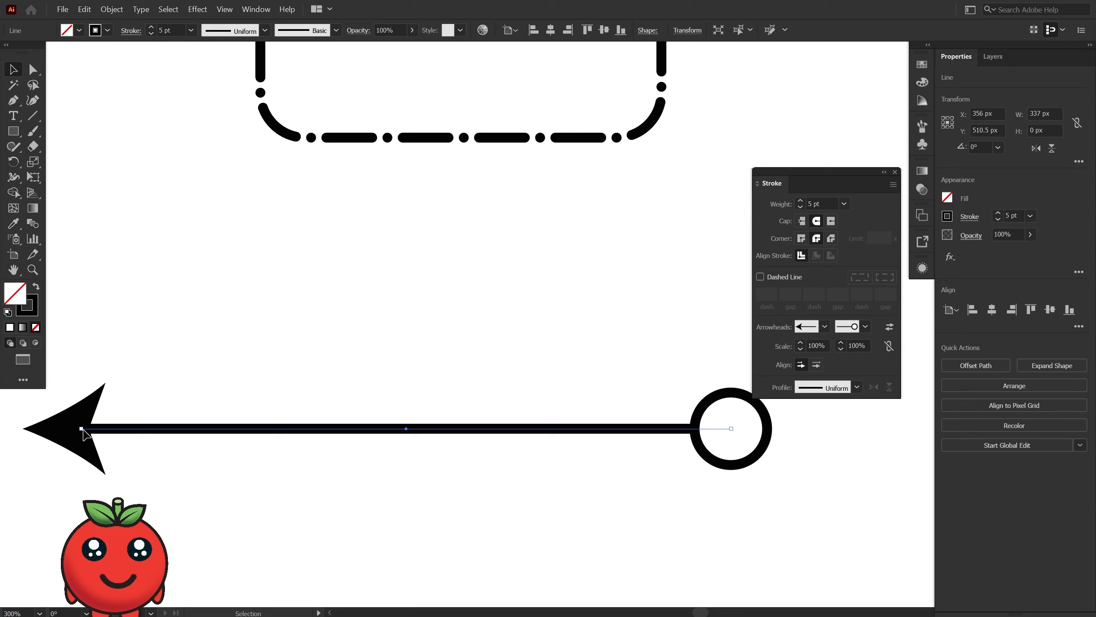
pyautogui.click(33, 100)
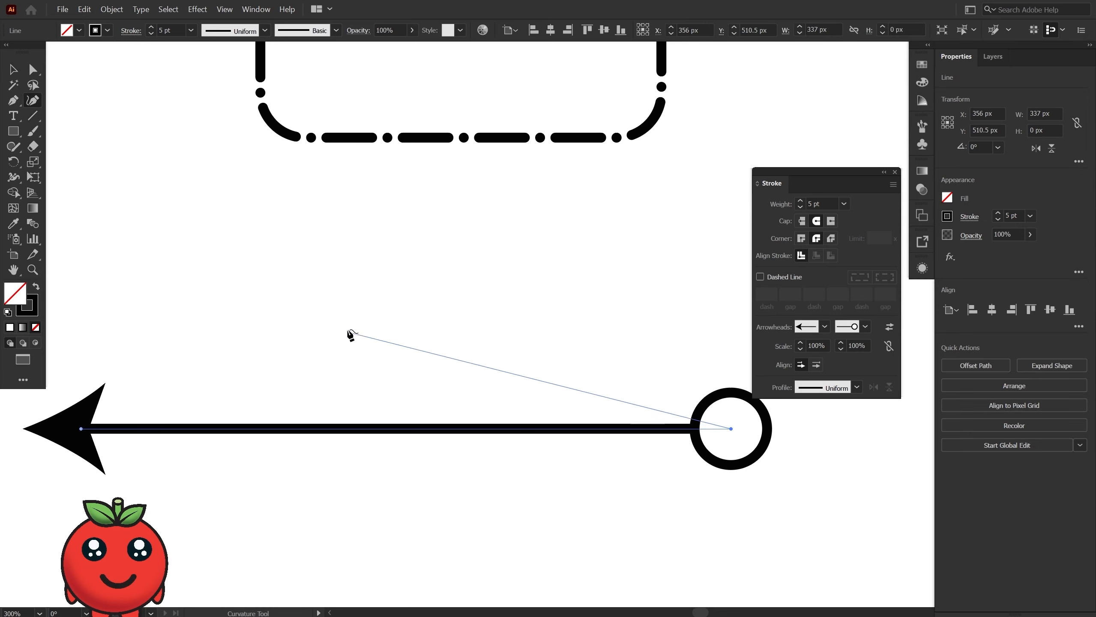
pyautogui.press('v')
pyautogui.click(262, 298)
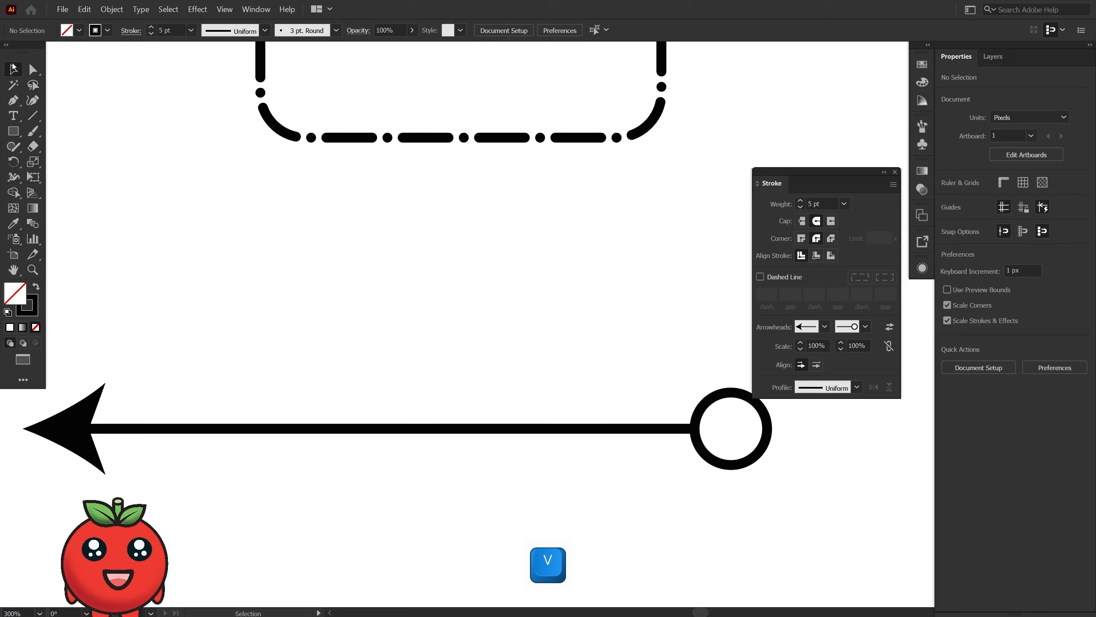
# - Draw an arched path about 248 px wide and 76 px high between the square and the arrow line with the Curvature tool
pyautogui.click(32, 100)
pyautogui.click(182, 321)
pyautogui.click(658, 367)
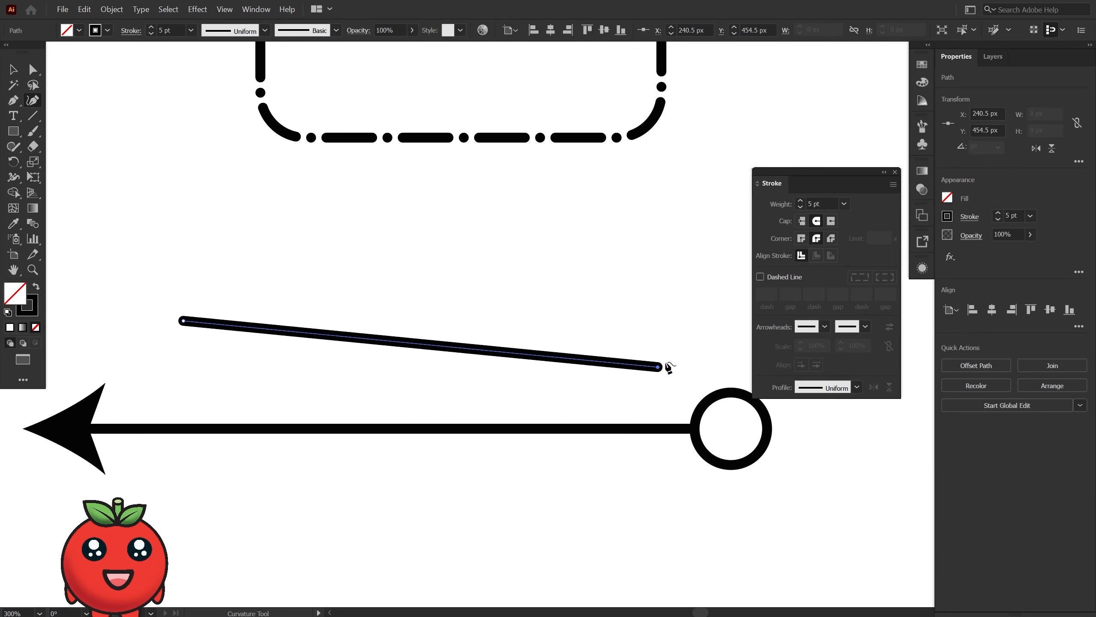
pyautogui.moveTo(659, 366); pyautogui.dragTo(567, 236)
pyautogui.click(661, 350)
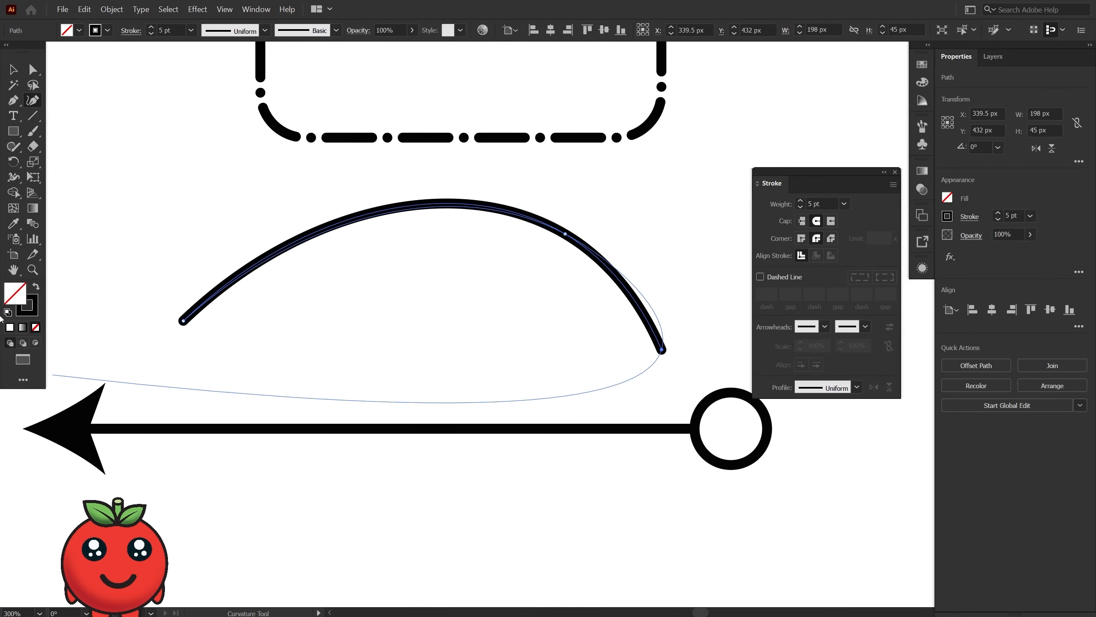
pyautogui.click(13, 69)
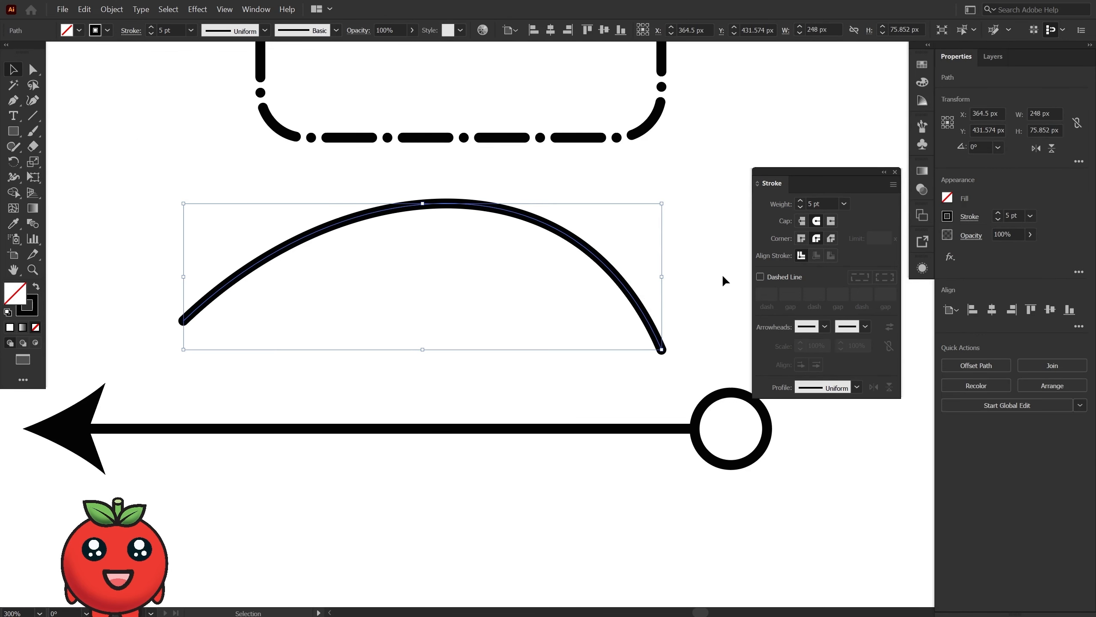
# - Apply the Arrow 1 arrowhead to the curve's start and the Arrow 24 open circle to its end
pyautogui.click(815, 328)
pyautogui.click(761, 373)
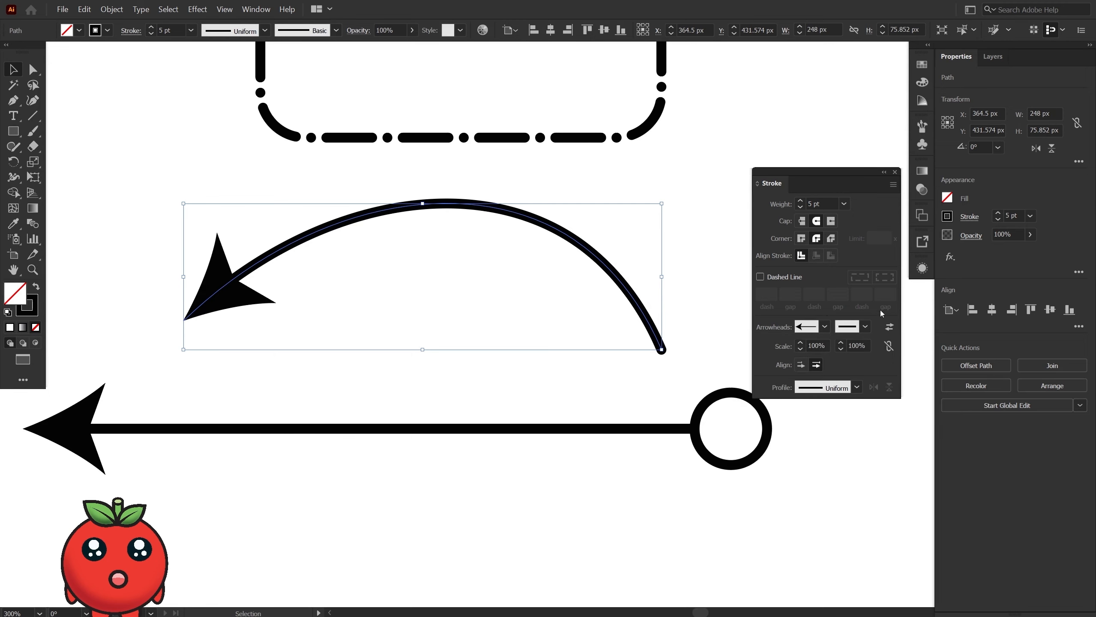
pyautogui.click(865, 326)
pyautogui.scroll(-5, 830, 493)
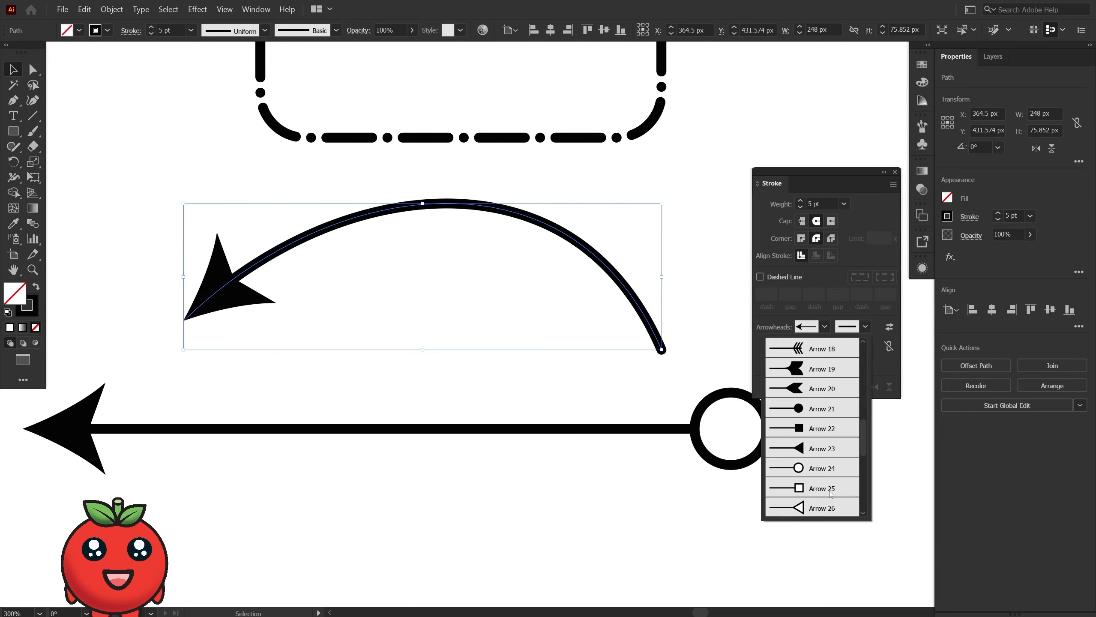
pyautogui.click(826, 475)
pyautogui.click(570, 475)
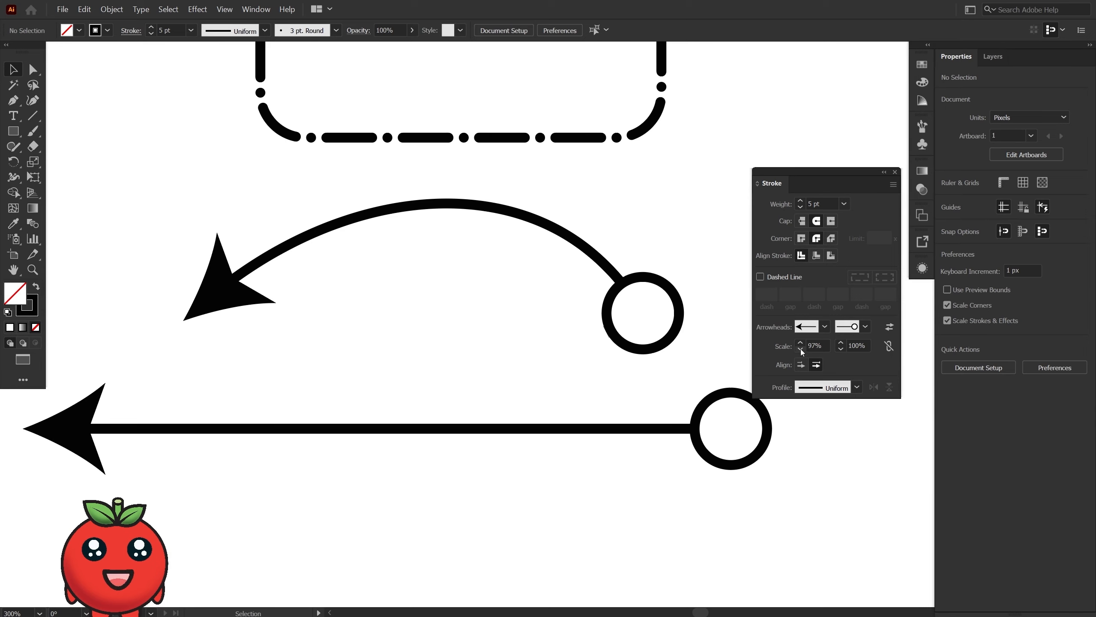
# - Scale the curve's start arrowhead to 50% and its end circle to 10%
pyautogui.click(633, 283)
pyautogui.doubleClick(817, 346)
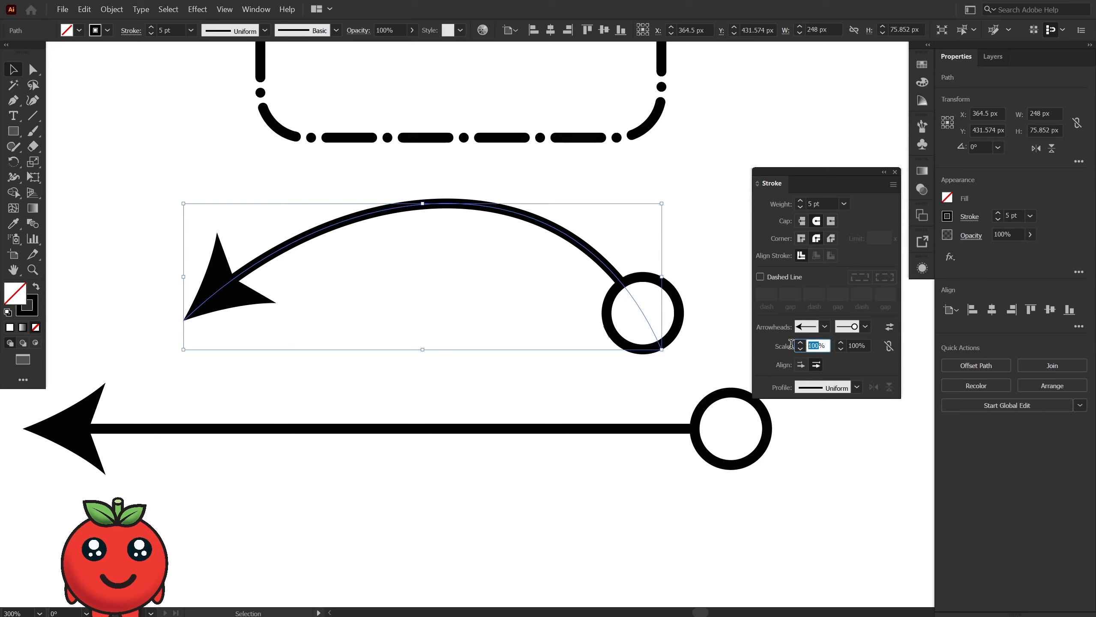
pyautogui.write('50')
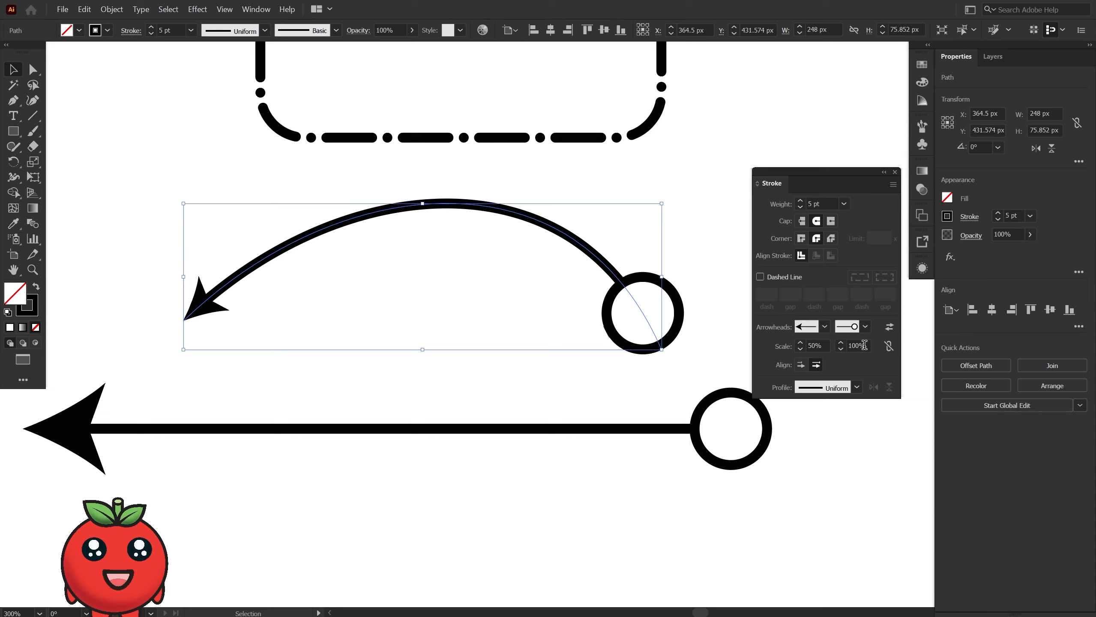
pyautogui.doubleClick(851, 345)
pyautogui.write('10')
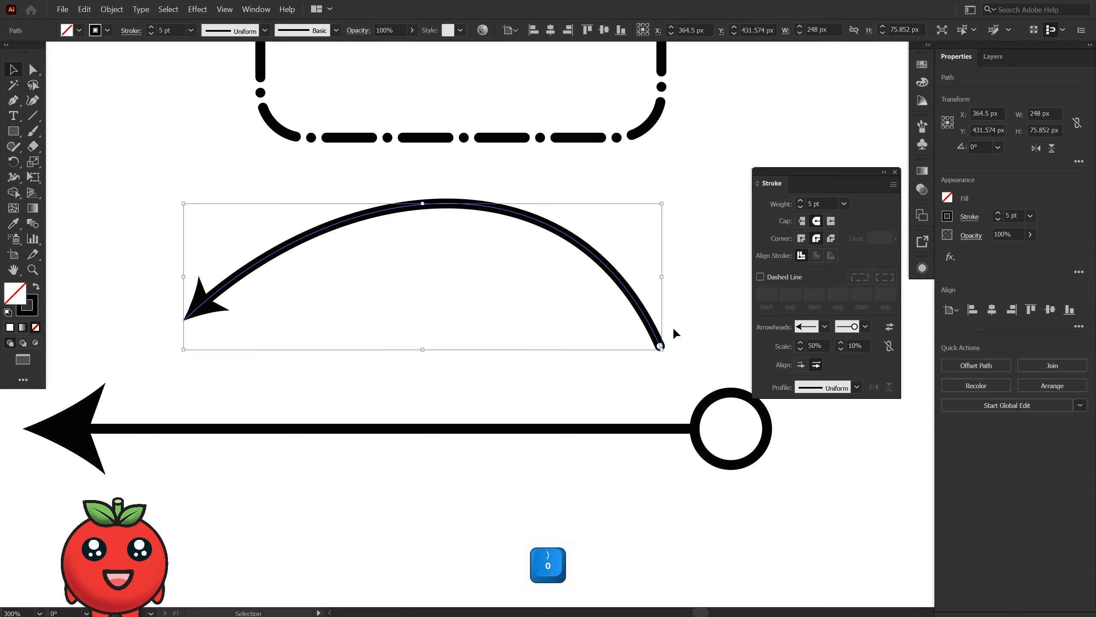
pyautogui.click(686, 360)
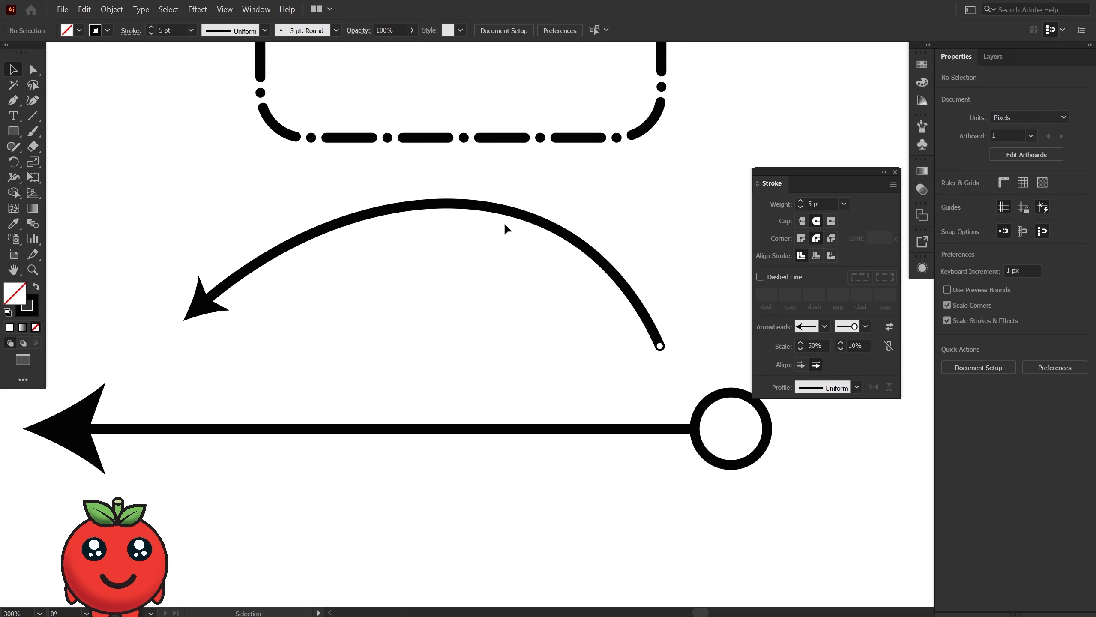
# - Make the curve a dashed line with the 0, 8, 24, 8 pt pattern and give it the lens-shaped width profile tapering at both ends
pyautogui.click(518, 216)
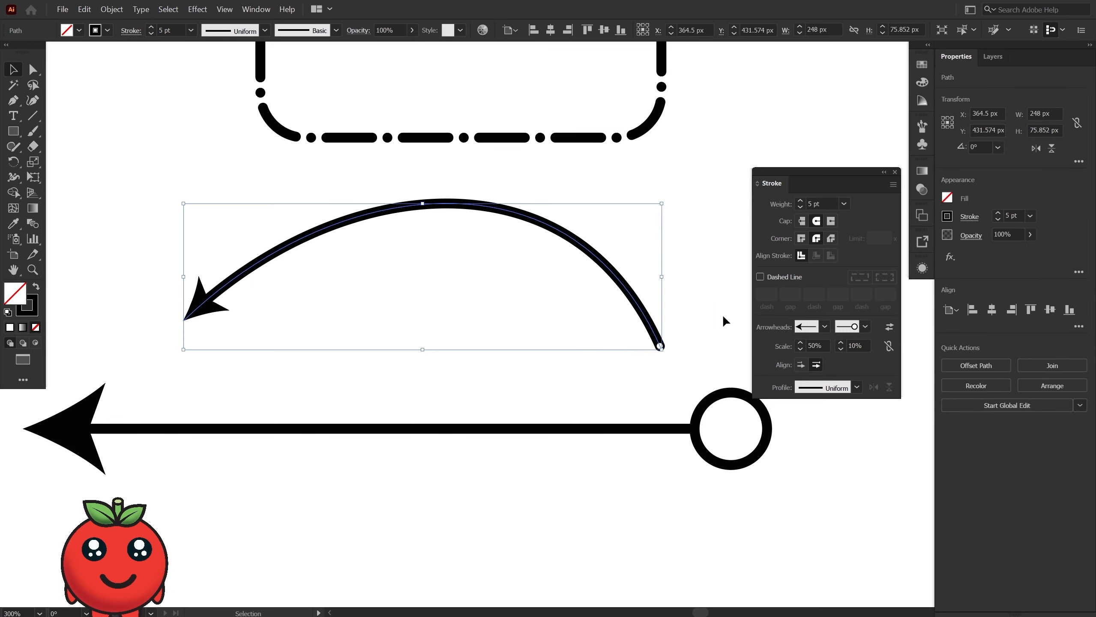
pyautogui.click(761, 276)
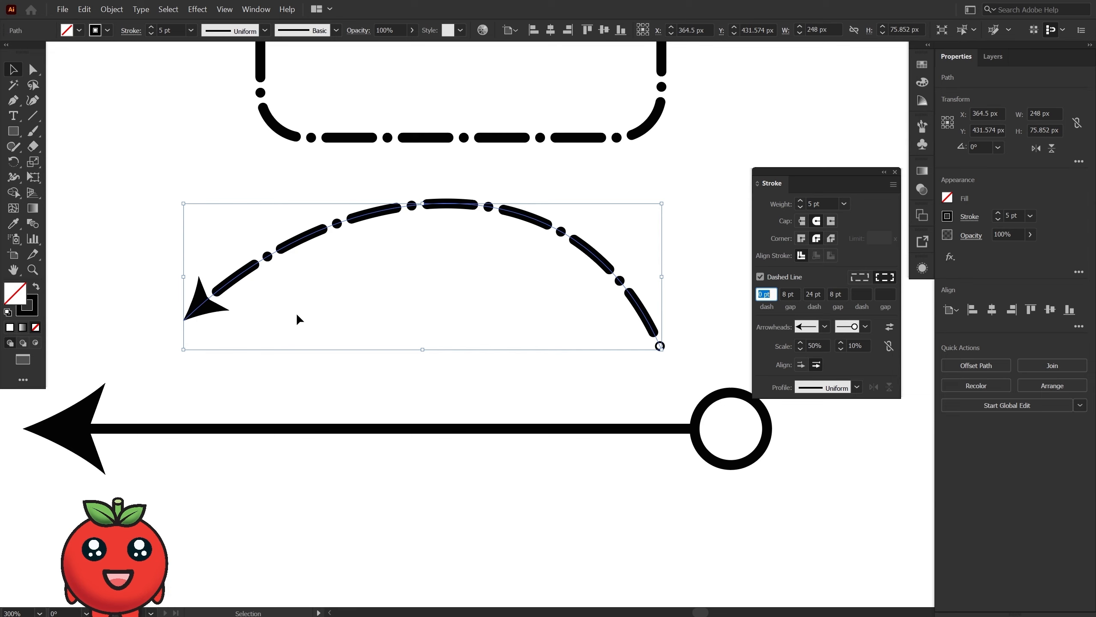
pyautogui.click(856, 388)
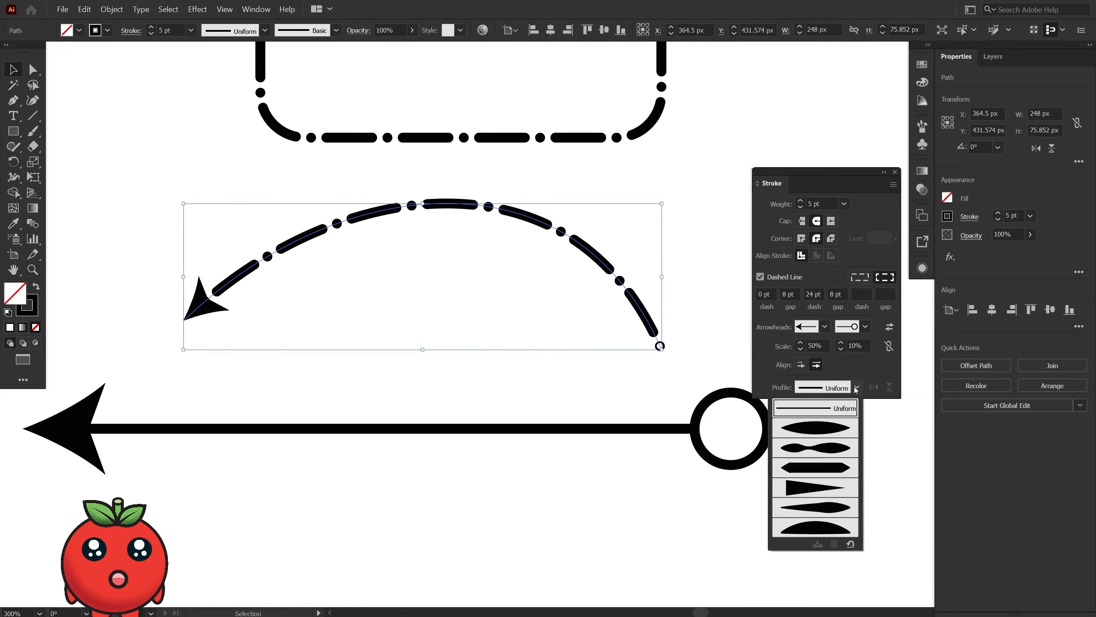
pyautogui.click(823, 429)
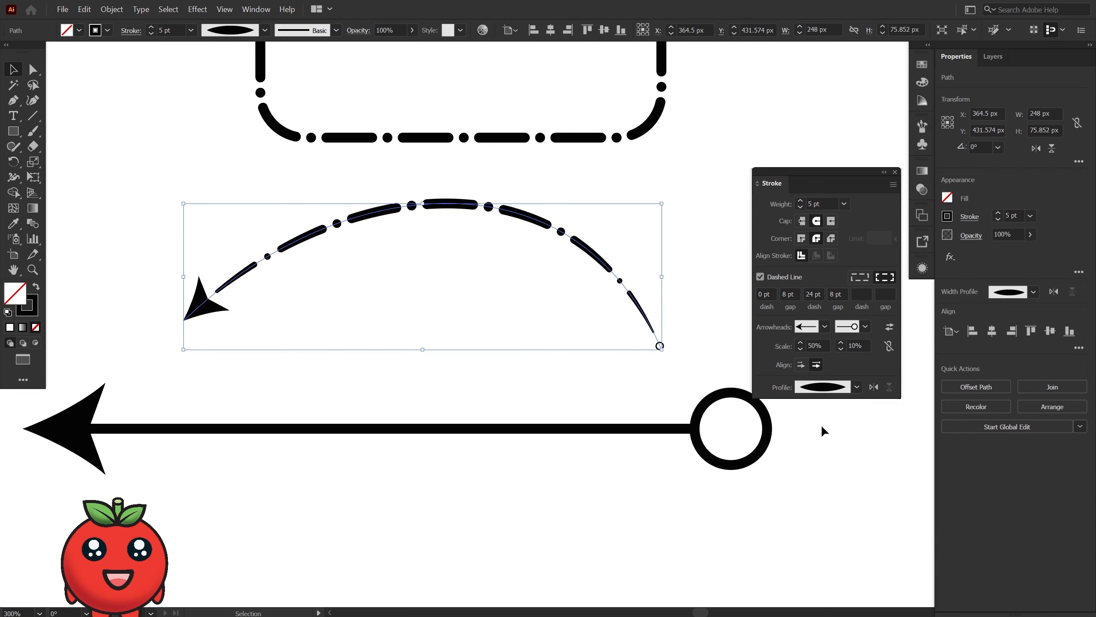
# - Widen the curve's stroke to about 7.64 pt between its peak and the circle end with the Width tool
pyautogui.click(13, 176)
pyautogui.moveTo(566, 251)
pyautogui.mouseDown()
pyautogui.moveTo(566, 239)
pyautogui.moveTo(540, 246)
pyautogui.moveTo(578, 254)
pyautogui.mouseUp()
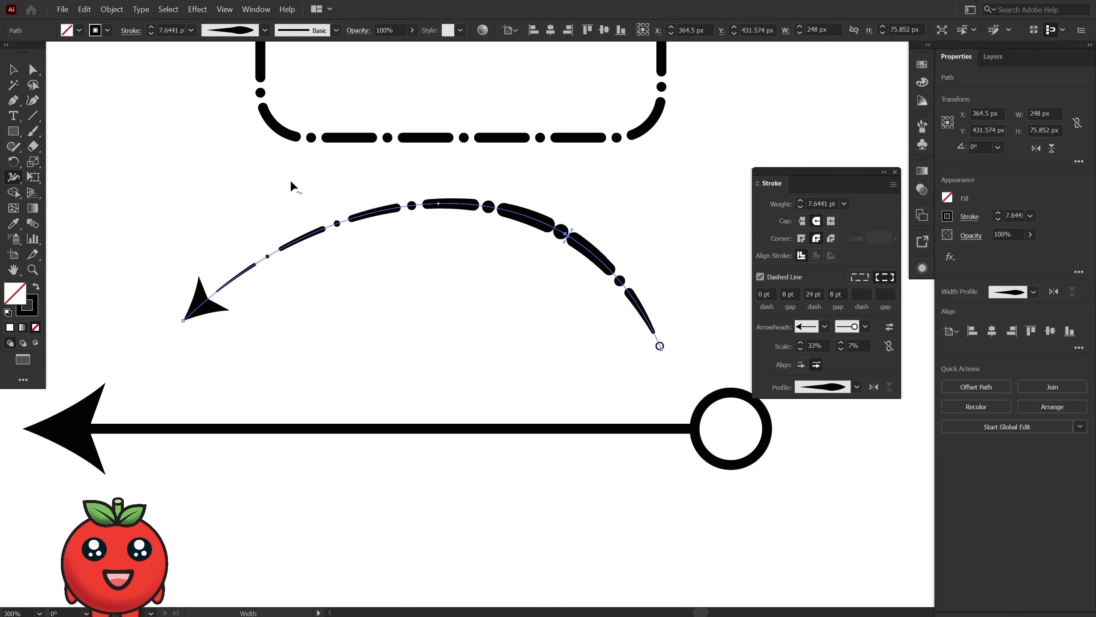
pyautogui.click(13, 69)
pyautogui.click(104, 126)
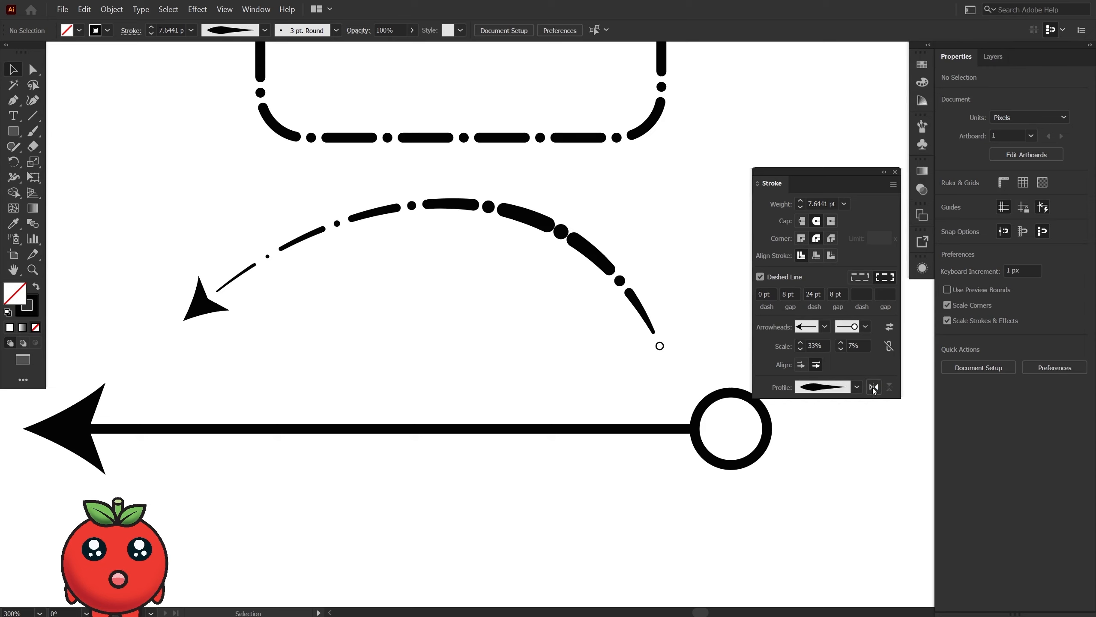
# - Flip the curve's width profile along the path so the thickest part lies nearer the arrowhead end
pyautogui.click(560, 230)
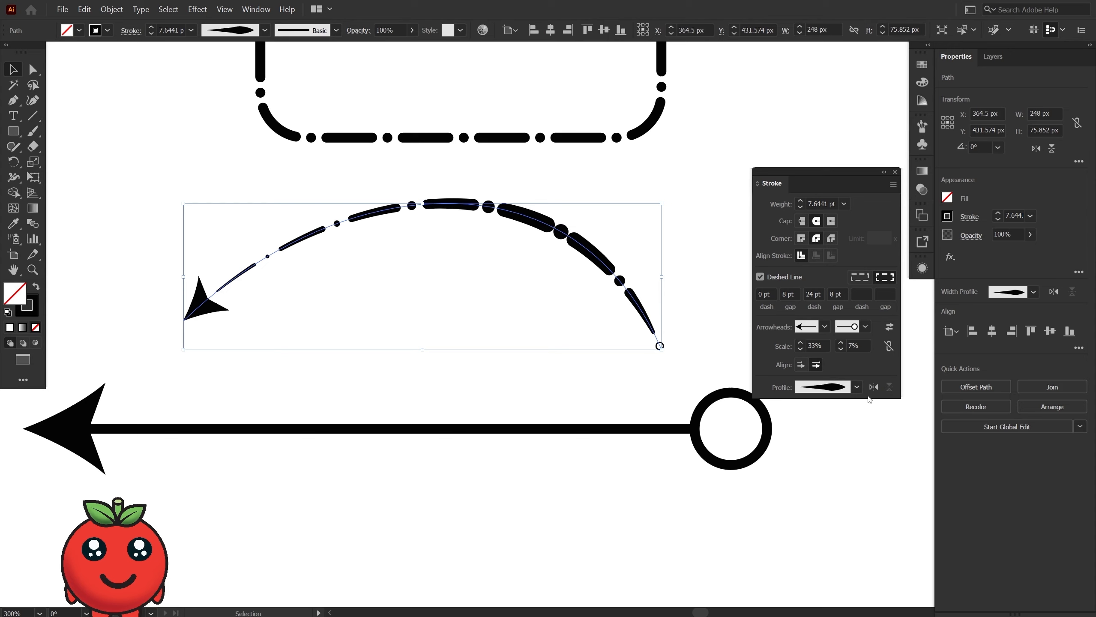
pyautogui.click(873, 388)
pyautogui.click(874, 388)
pyautogui.click(873, 387)
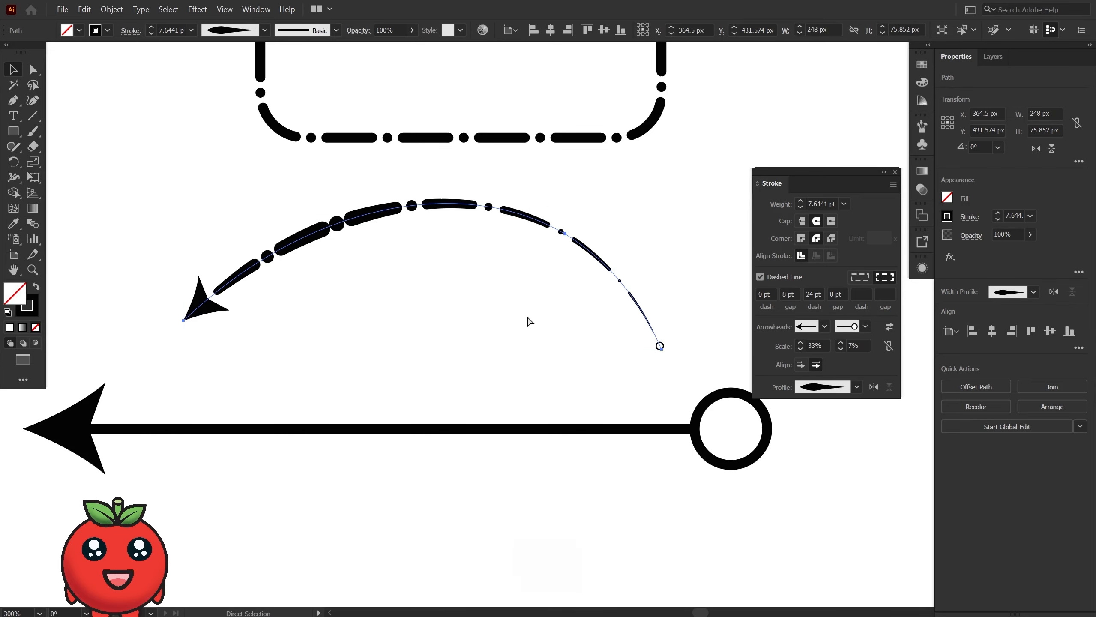
pyautogui.scroll(-3, 535, 320)
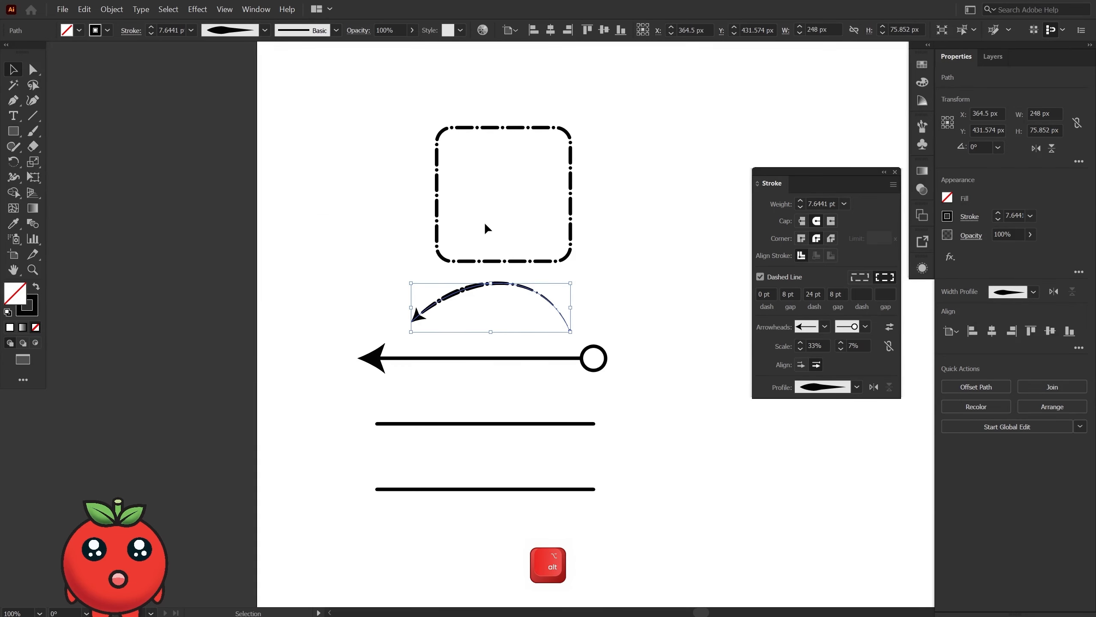
# - Move the dashed rounded square slightly up and to the left, and add a second stroke to its appearance
pyautogui.scroll(3, 484, 222)
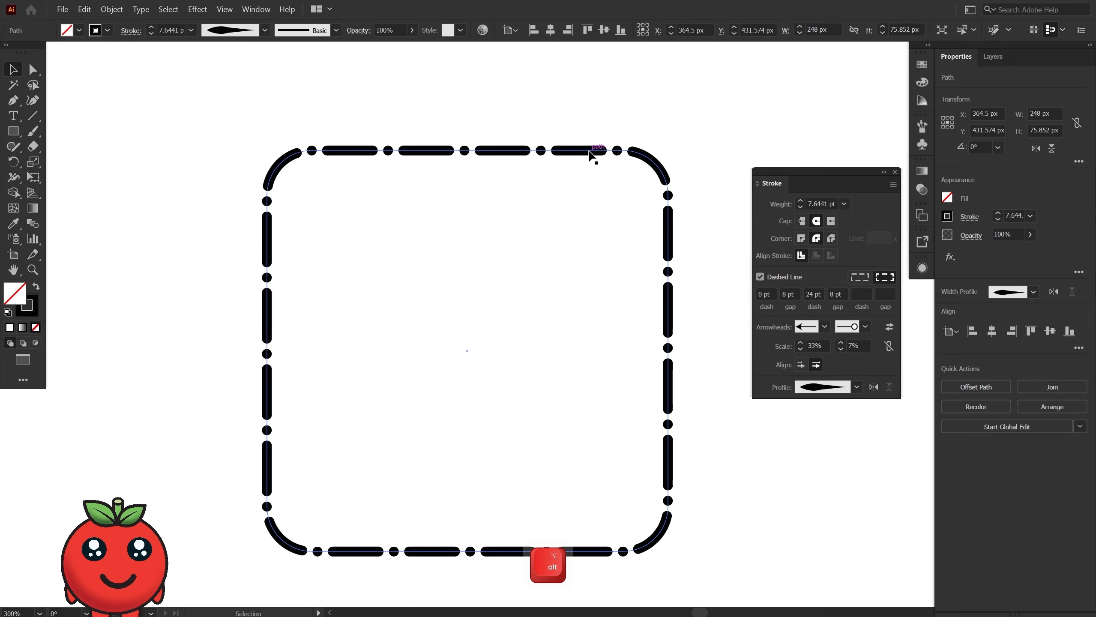
pyautogui.moveTo(595, 155); pyautogui.dragTo(572, 95)
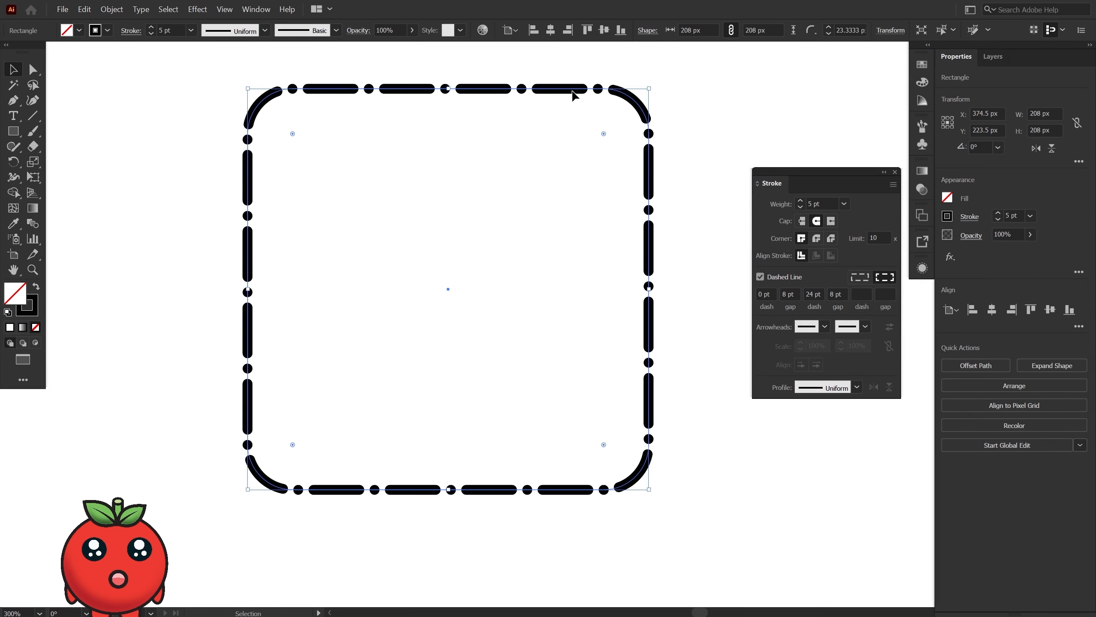
pyautogui.click(923, 268)
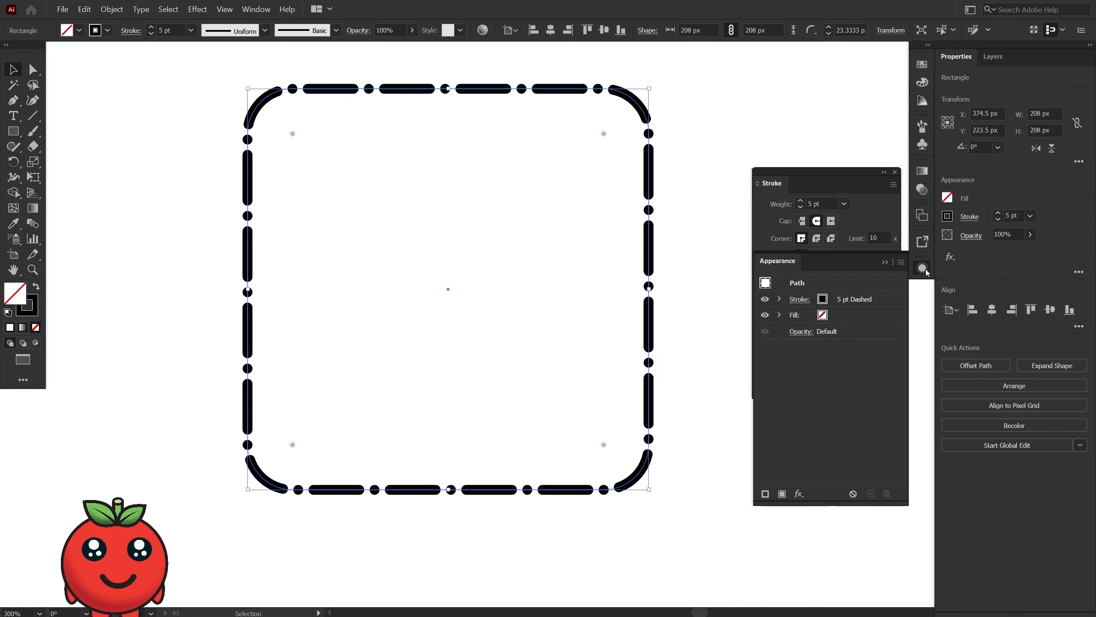
pyautogui.click(859, 305)
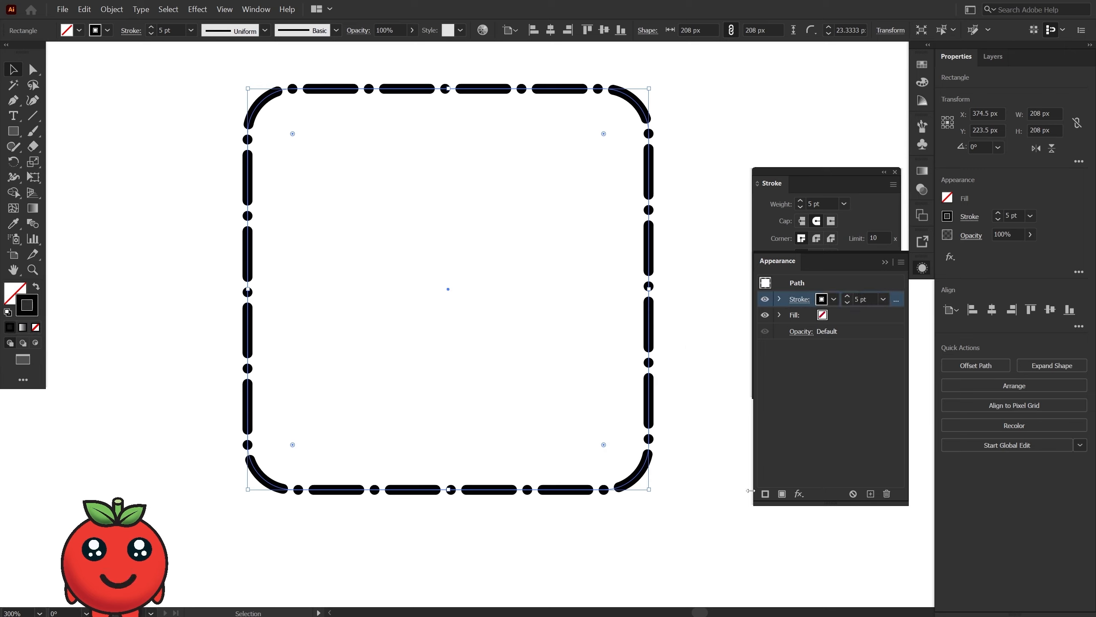
pyautogui.click(765, 494)
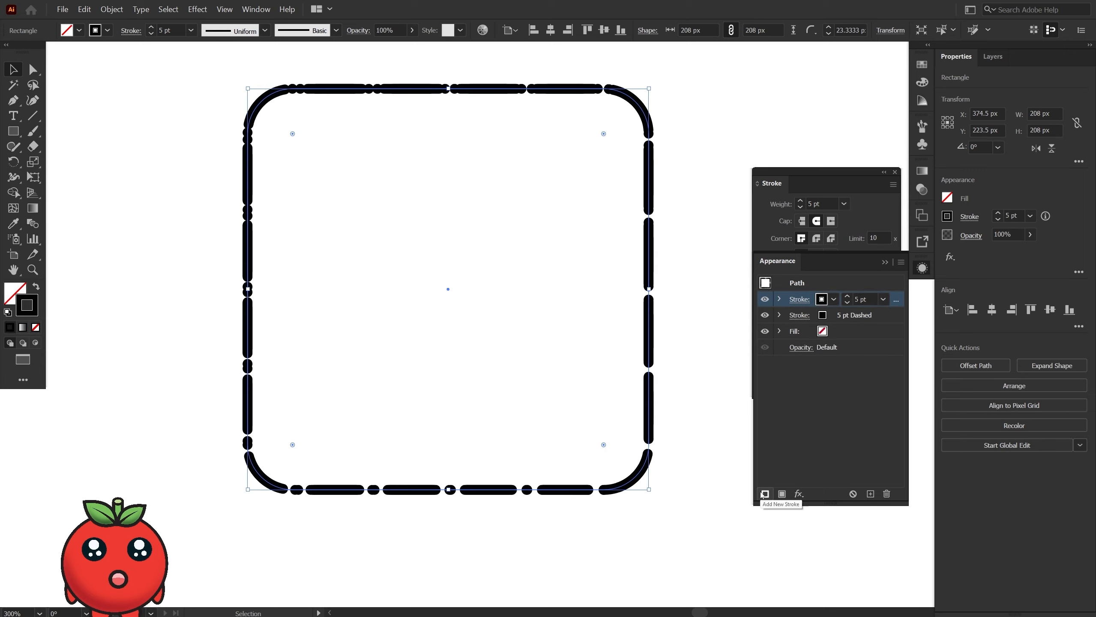
# - Color the square's lower stroke yellow and turn off its dashed line so it runs solid beneath the black dashes
pyautogui.click(826, 315)
pyautogui.click(833, 315)
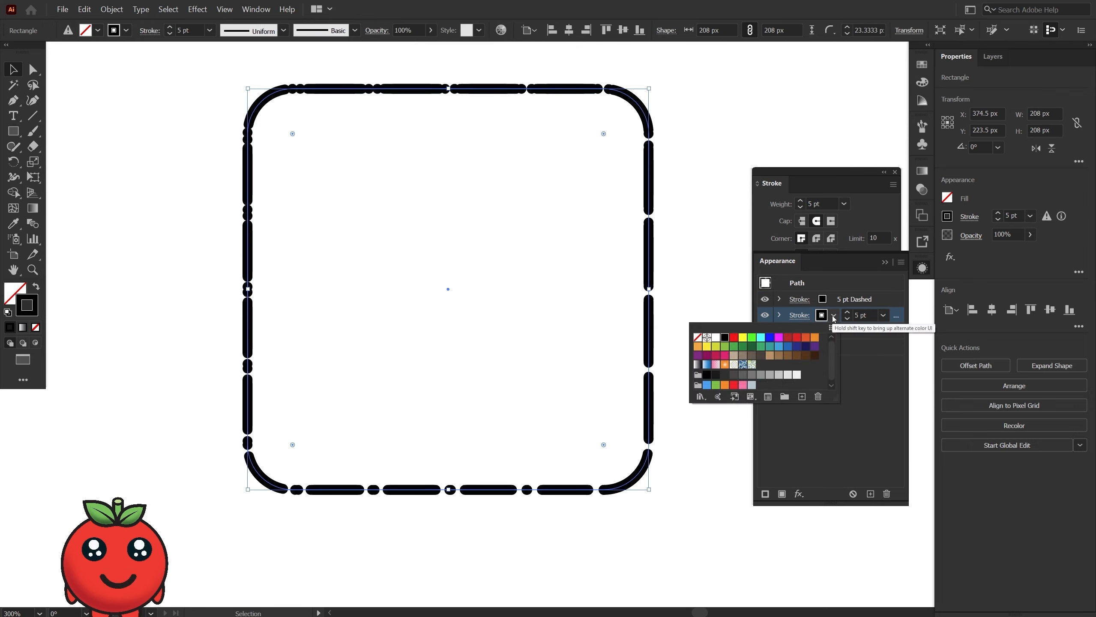
pyautogui.click(742, 337)
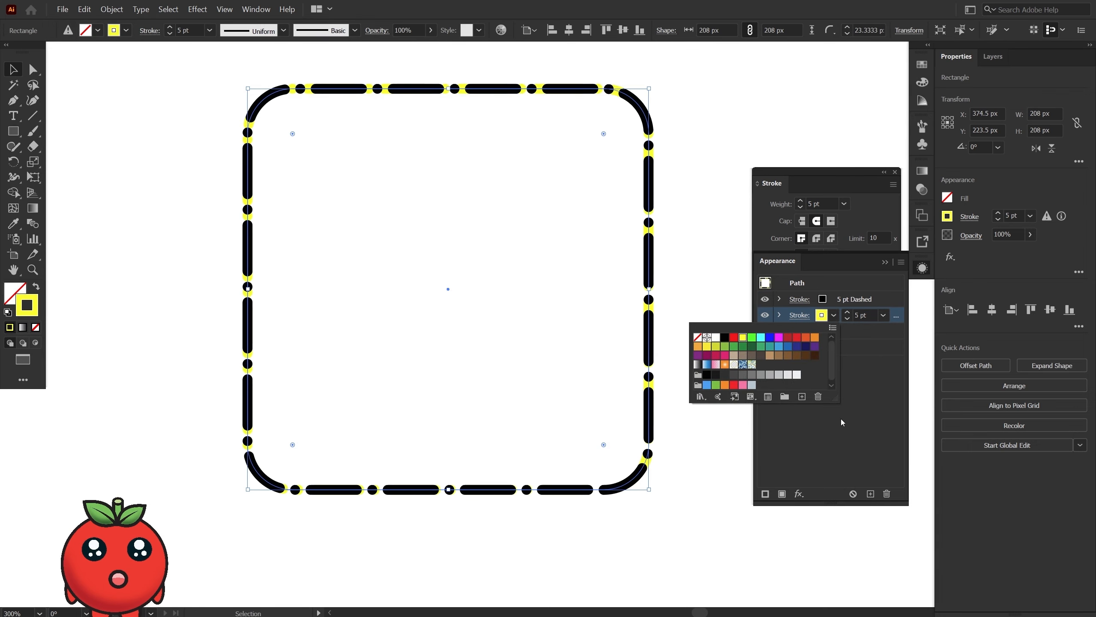
pyautogui.click(873, 409)
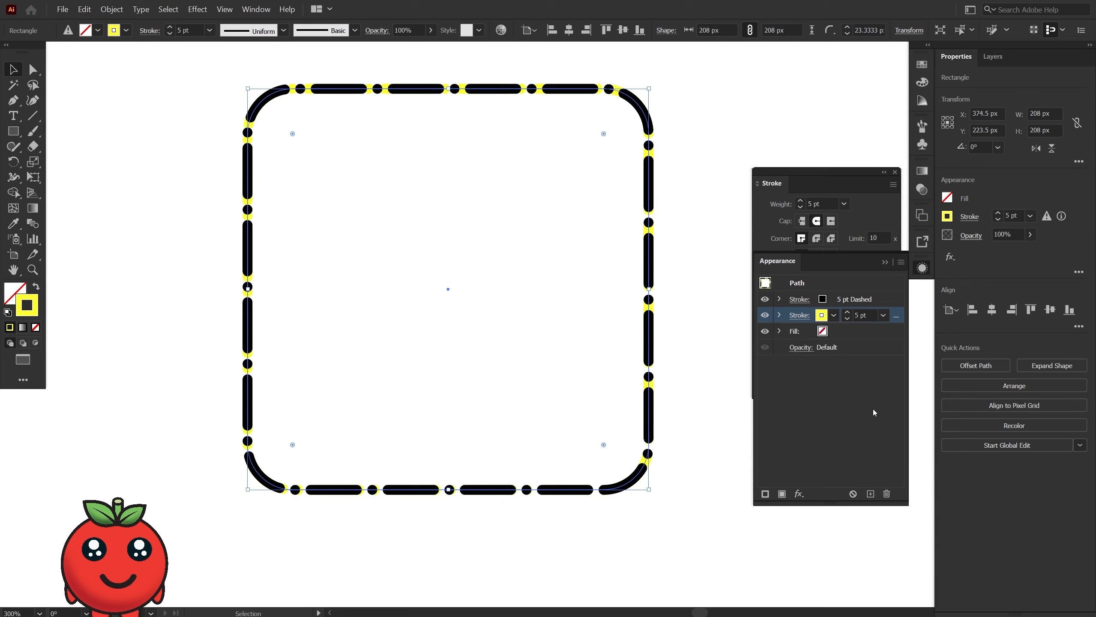
pyautogui.click(802, 316)
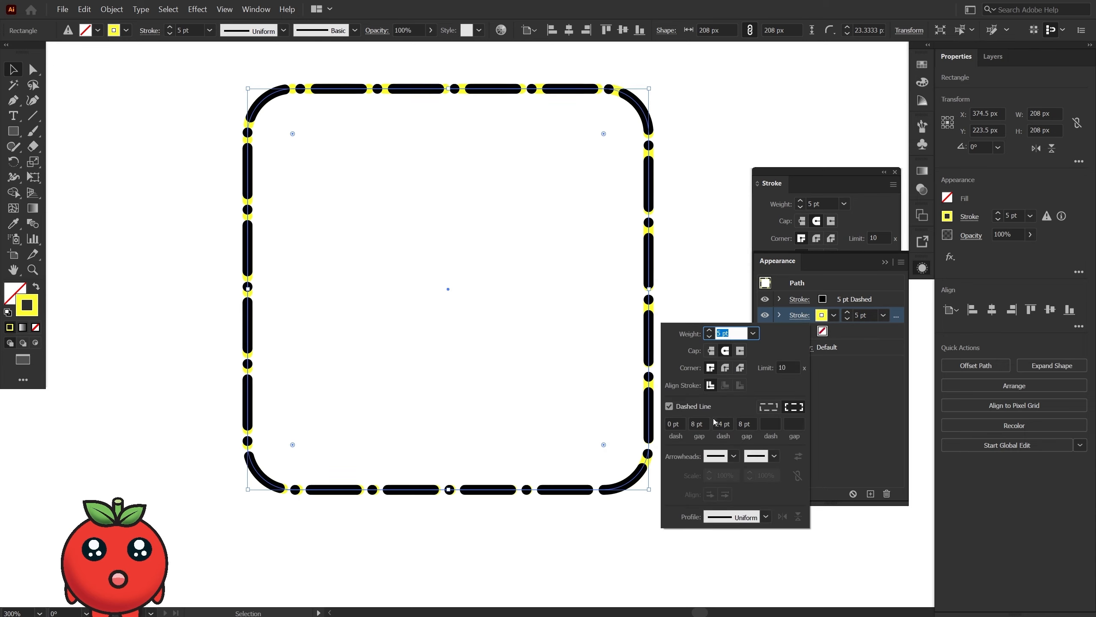
pyautogui.click(669, 407)
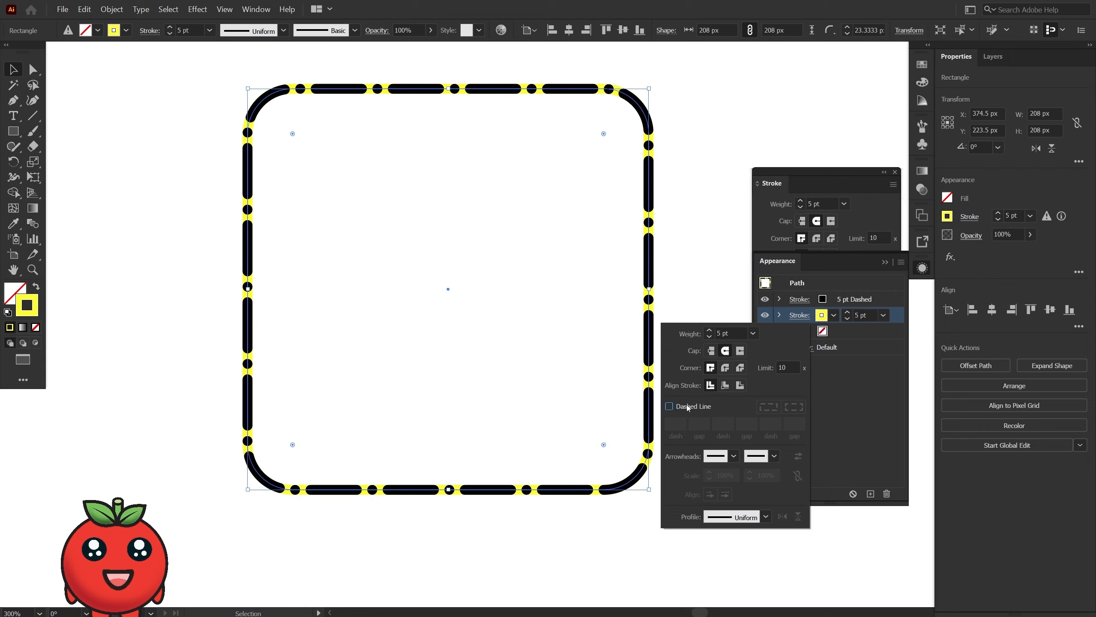
# - Try a dark red on the square's lower solid stroke and settle on light green
pyautogui.click(834, 315)
pyautogui.click(787, 338)
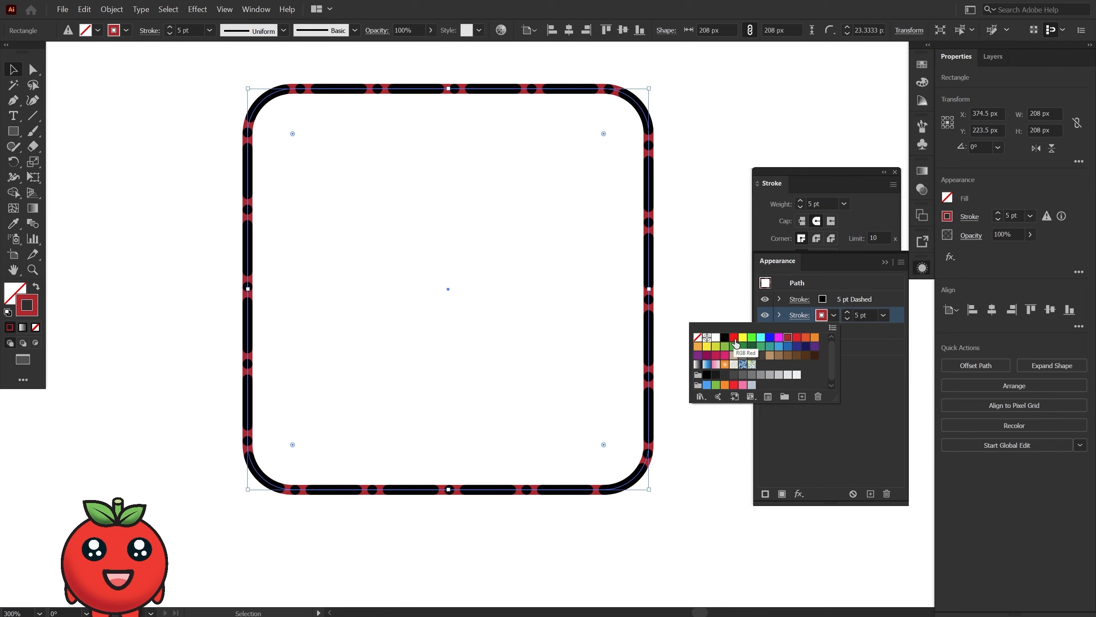
pyautogui.click(724, 347)
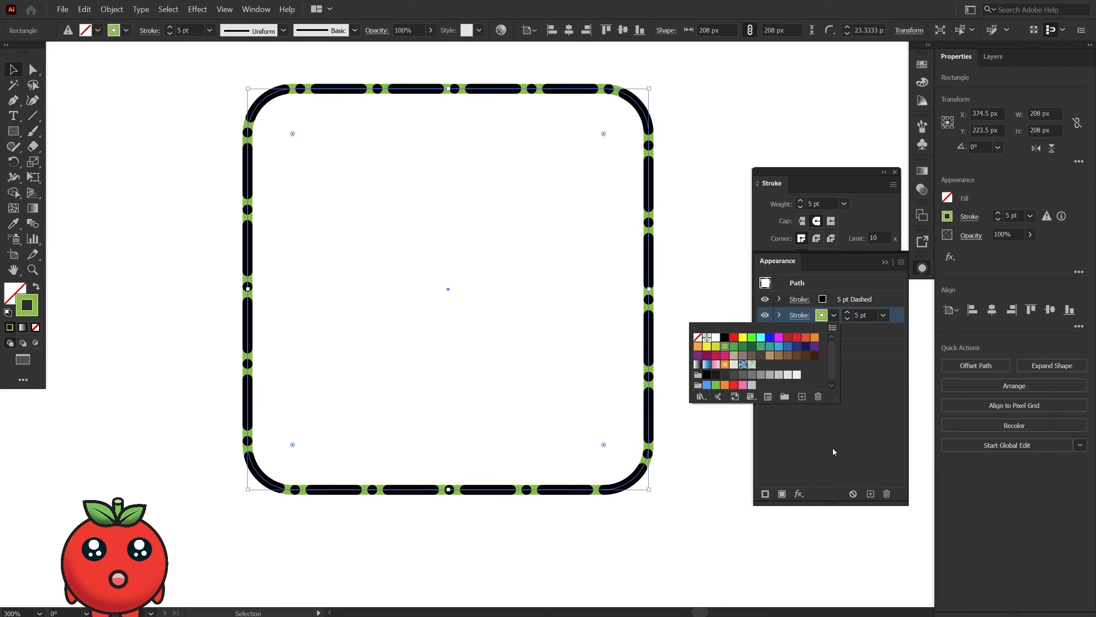
pyautogui.click(846, 386)
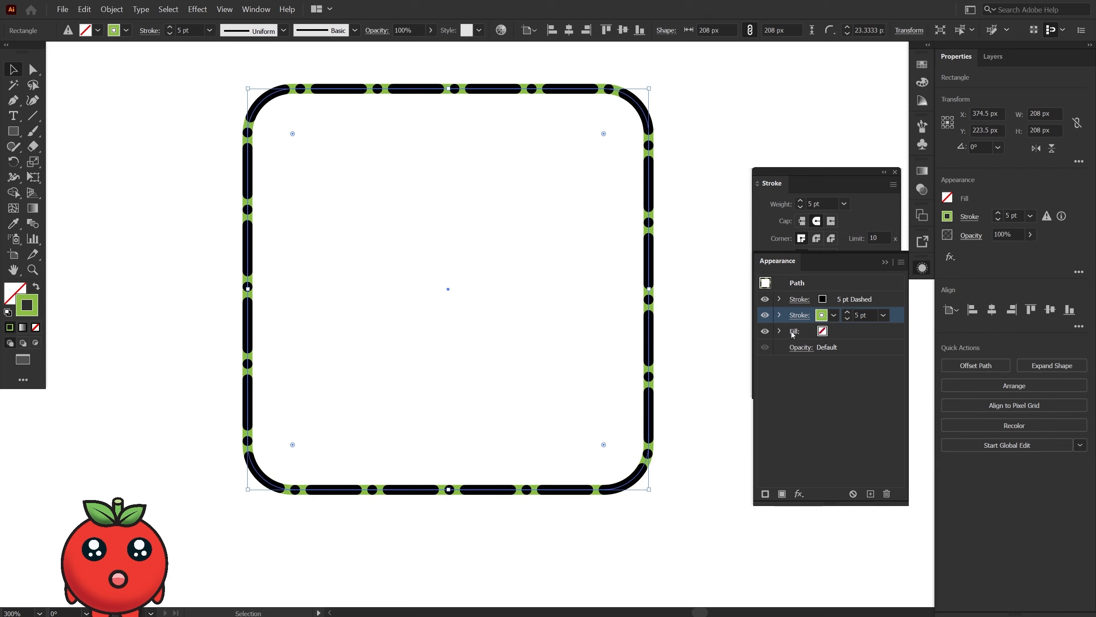
# - Increase the green stroke's weight to 19 pt, leaving a wide border behind the black dashes
pyautogui.click(848, 313)
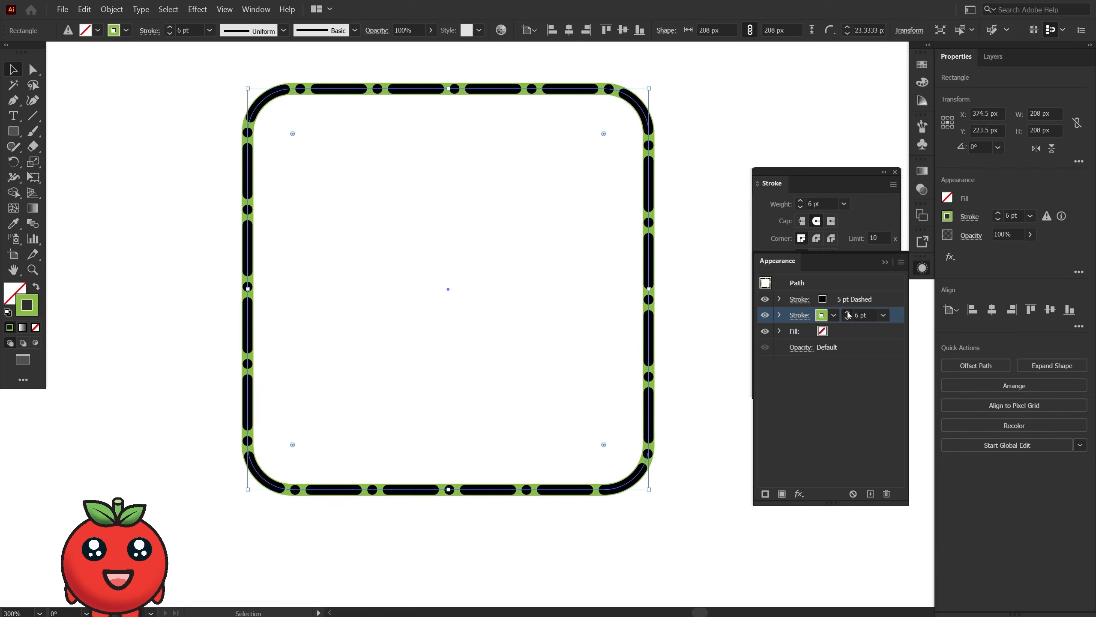
pyautogui.click(848, 313)
pyautogui.click(847, 313)
pyautogui.click(848, 313)
pyautogui.click(847, 313)
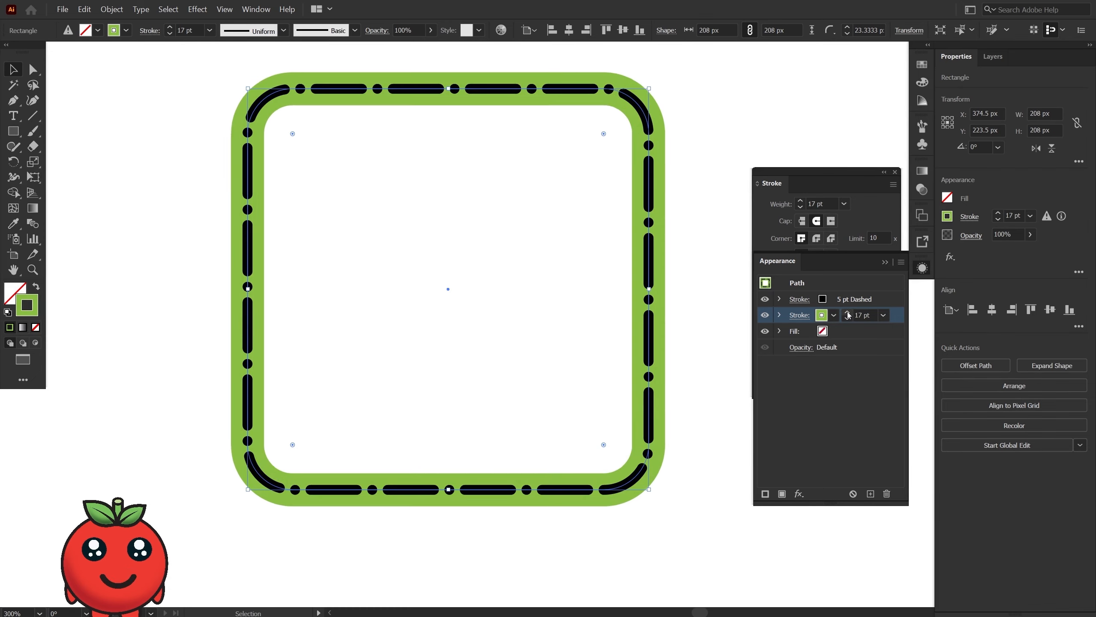
pyautogui.click(847, 313)
pyautogui.click(847, 313)
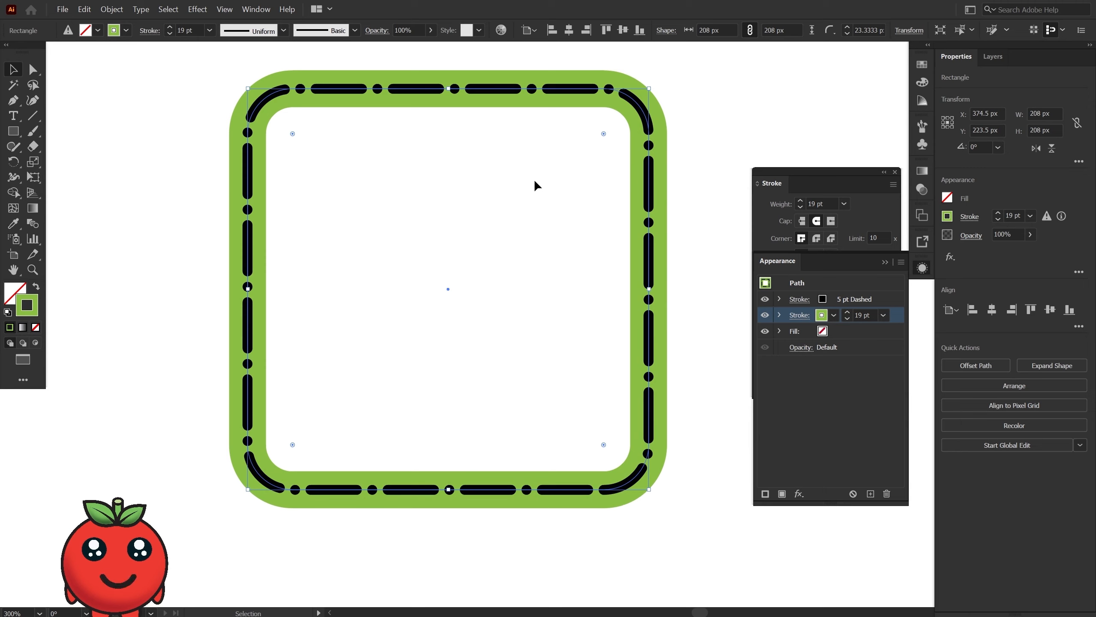
# - Add four more 19 pt green strokes to the square's appearance
pyautogui.click(764, 494)
pyautogui.click(764, 494)
pyautogui.click(764, 494)
pyautogui.click(764, 494)
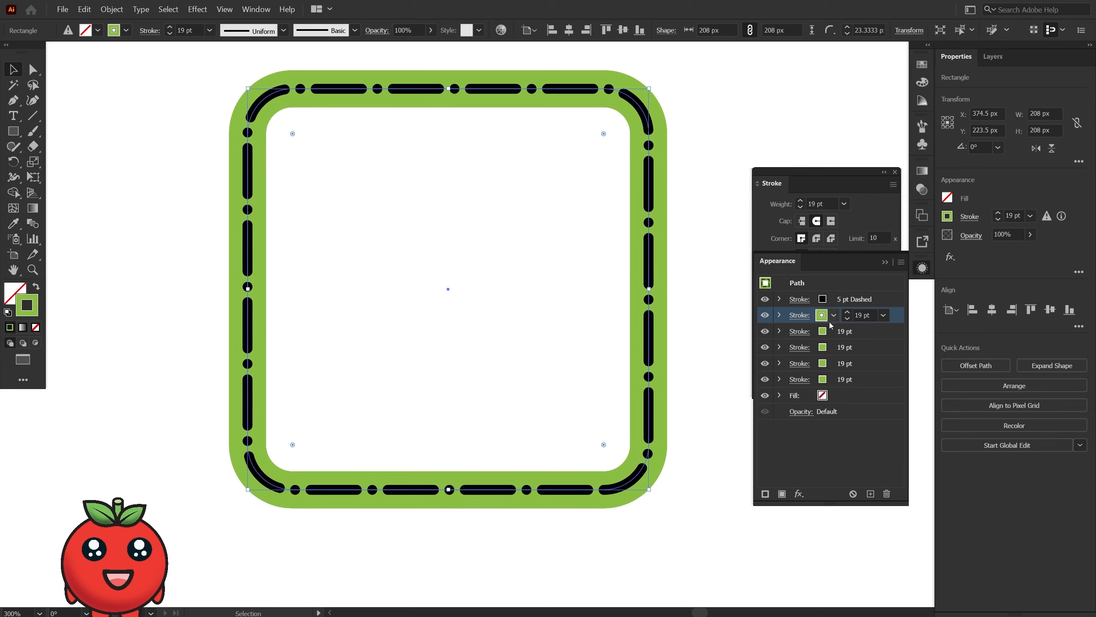
# - Apply an Offset Path effect to the uppermost green stroke with a -22 px offset, Miter joins and a miter limit of 4
pyautogui.click(779, 315)
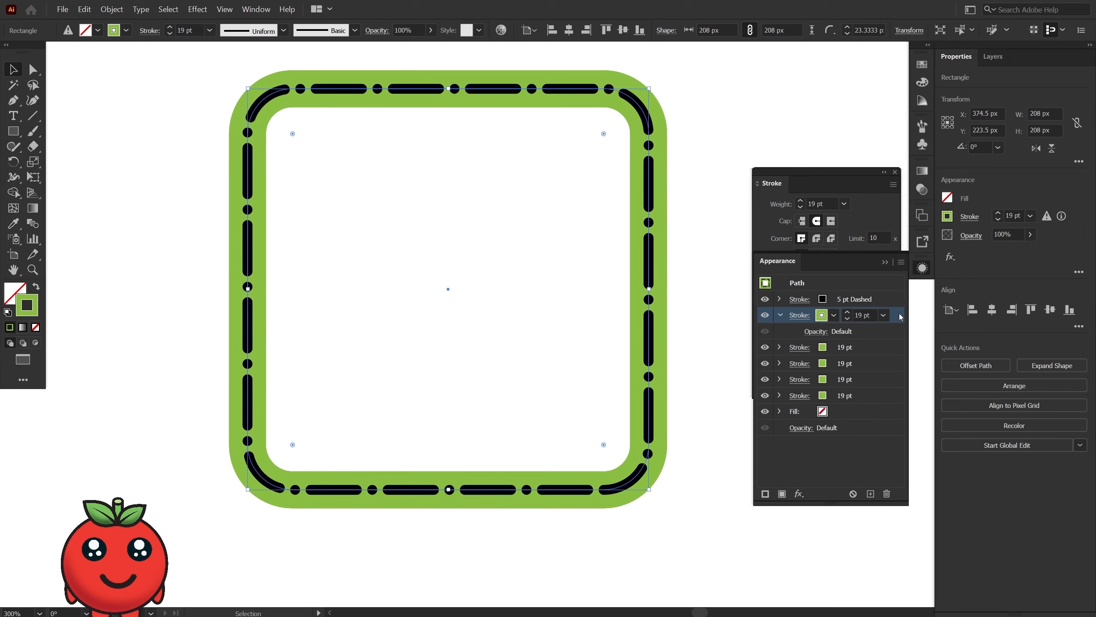
pyautogui.click(799, 493)
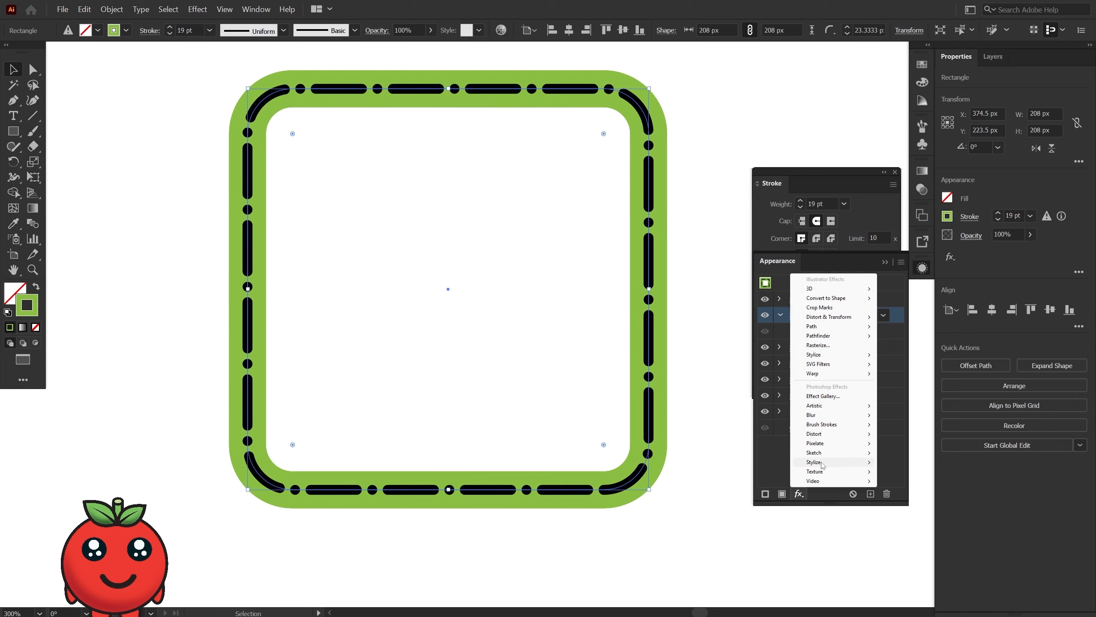
pyautogui.moveTo(831, 328)
pyautogui.click(905, 326)
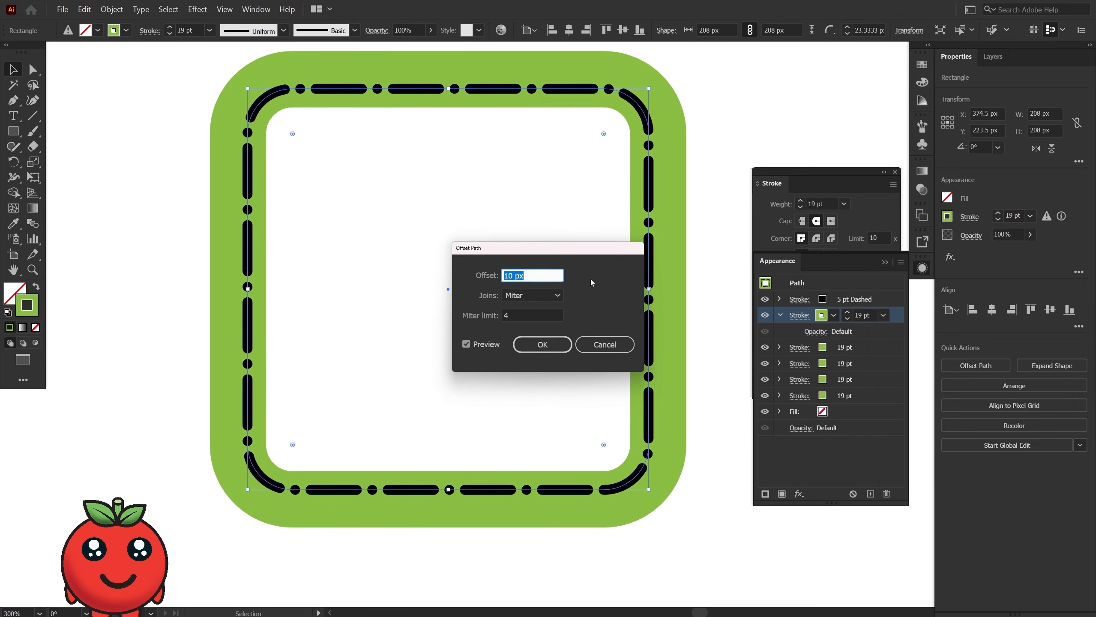
pyautogui.press('Down')
pyautogui.press('Down')
pyautogui.press('Down')
pyautogui.press('Down')
pyautogui.press('Down')
pyautogui.press('Down')
pyautogui.press('Down')
pyautogui.press('Down')
pyautogui.press('Down')
pyautogui.press('Down')
pyautogui.press('Down')
pyautogui.press('Down')
pyautogui.press('Down')
pyautogui.press('Down')
pyautogui.press('Down')
pyautogui.press('Down')
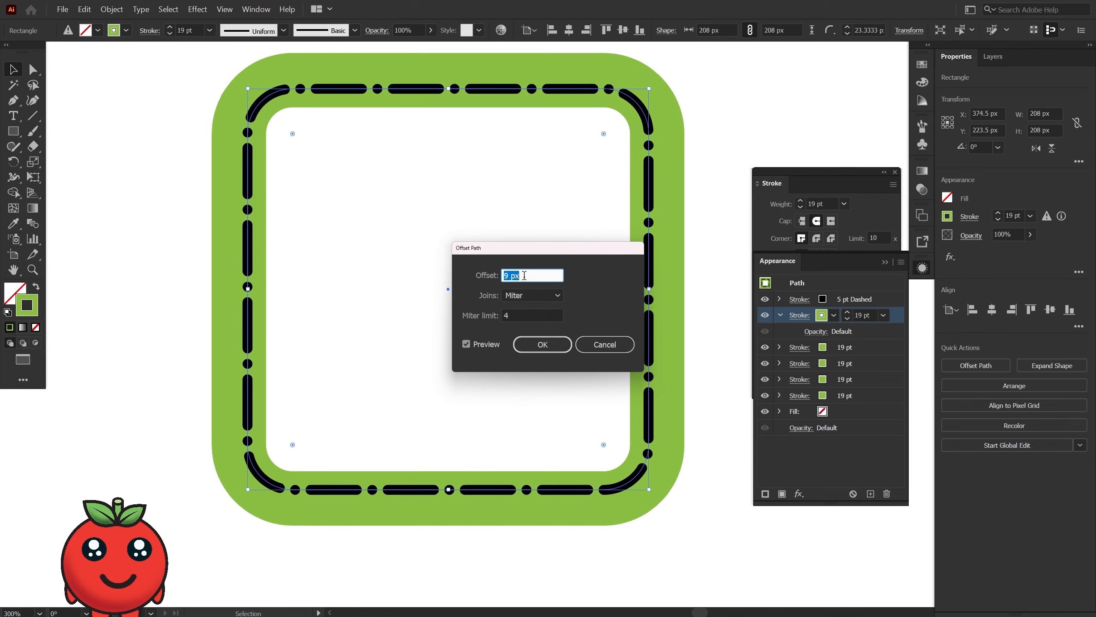
pyautogui.press('Down')
pyautogui.press('Down')
pyautogui.press('Down')
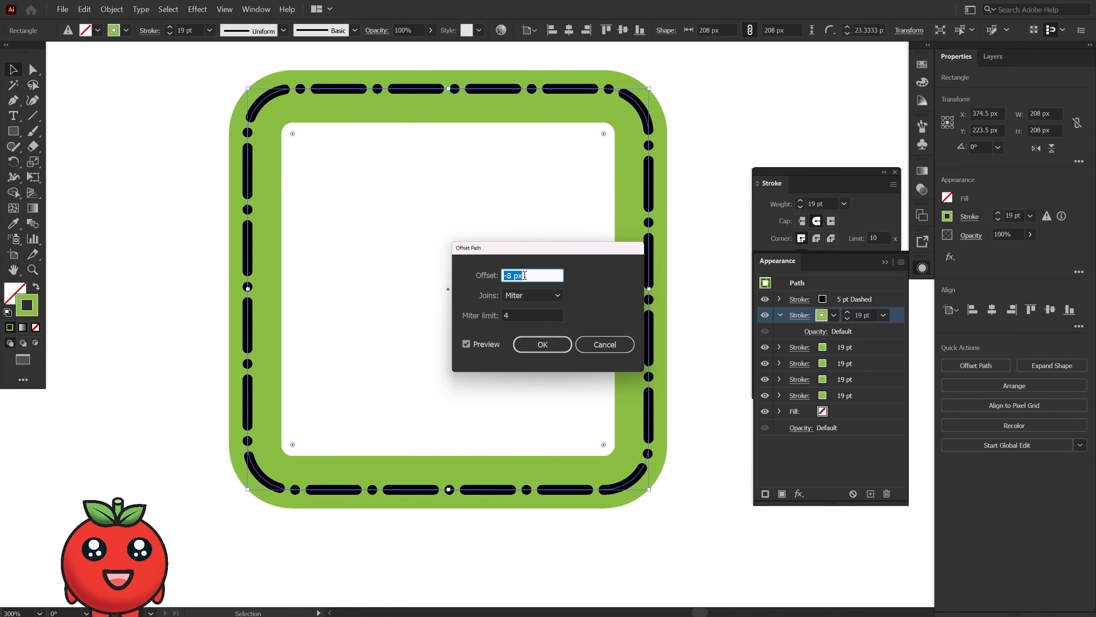
pyautogui.click(514, 318)
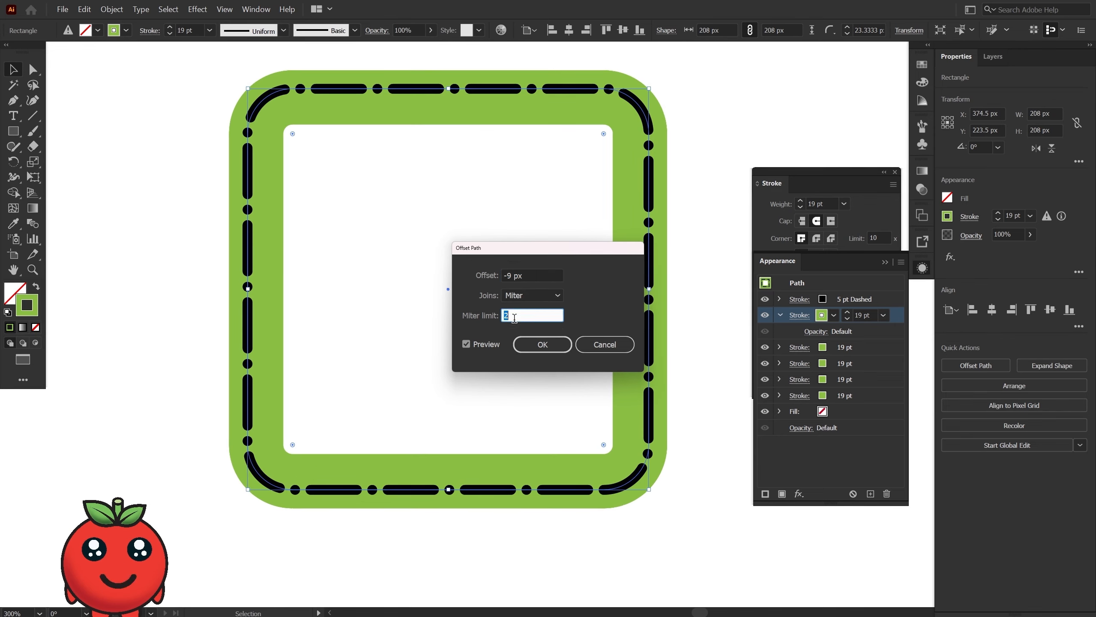
pyautogui.click(525, 275)
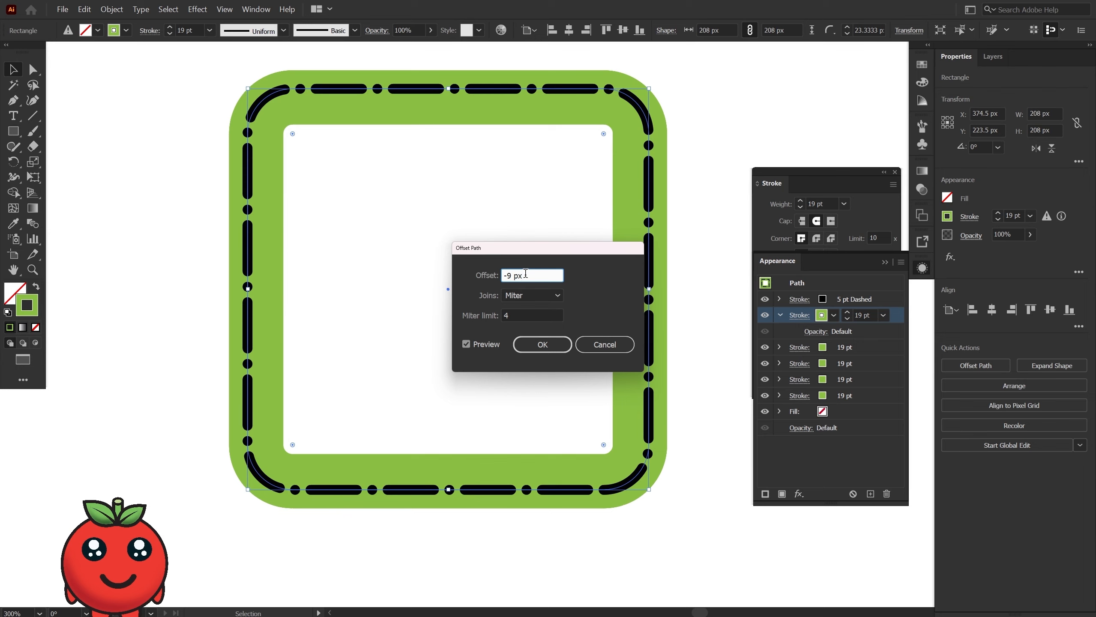
pyautogui.press('Down')
pyautogui.press('Down')
pyautogui.press('Down')
pyautogui.press('Down')
pyautogui.press('Down')
pyautogui.press('Down')
pyautogui.press('Down')
pyautogui.press('Down')
pyautogui.press('Down')
pyautogui.press('Down')
pyautogui.press('Down')
pyautogui.press('Down')
pyautogui.press('Down')
pyautogui.press('Down')
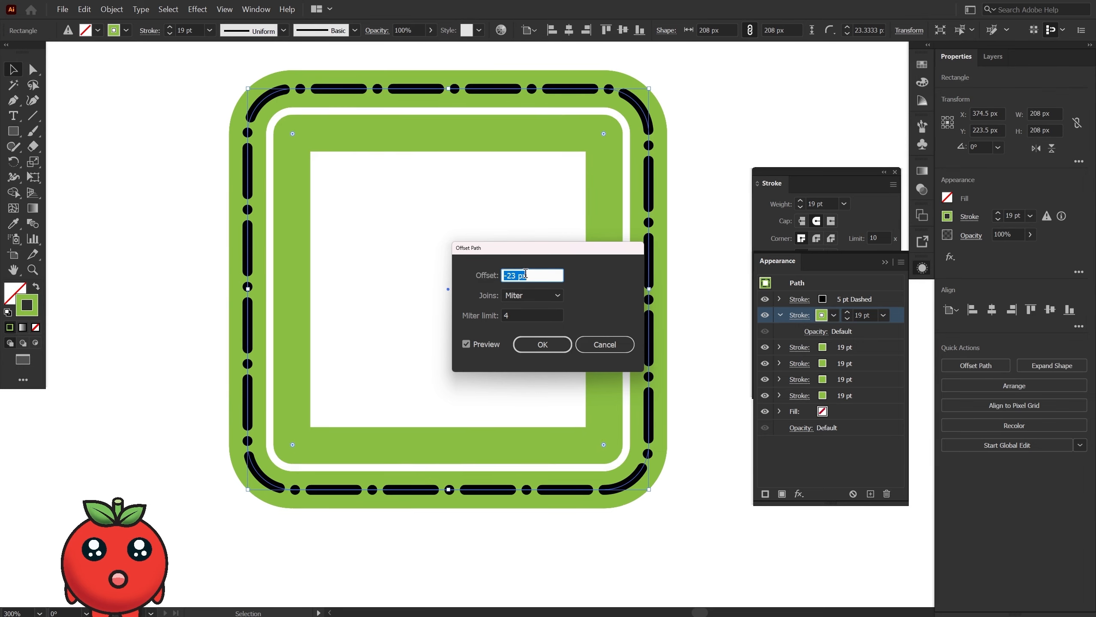
pyautogui.press('Up')
pyautogui.press('Return')
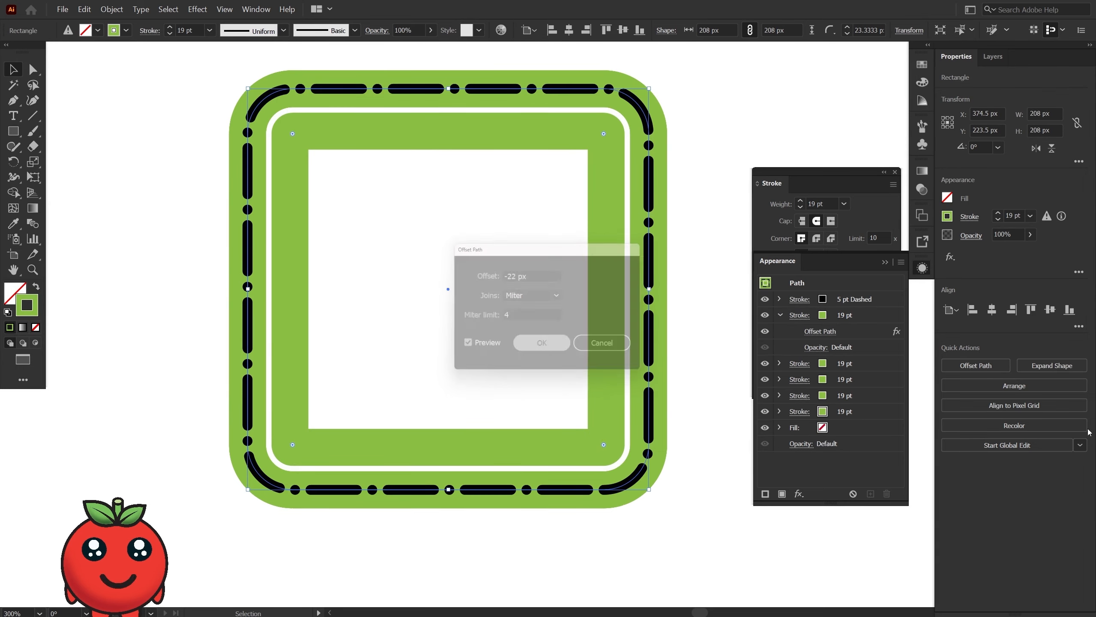
# - Color the 19 pt green stroke directly beneath the offset one blue and deselect the square
pyautogui.click(822, 365)
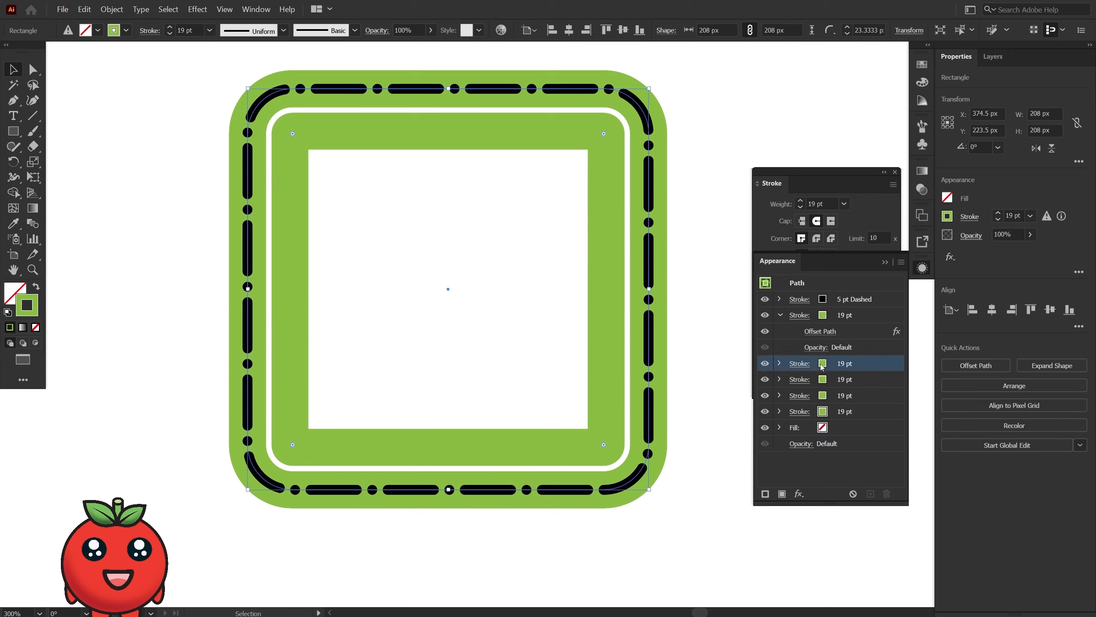
pyautogui.click(832, 366)
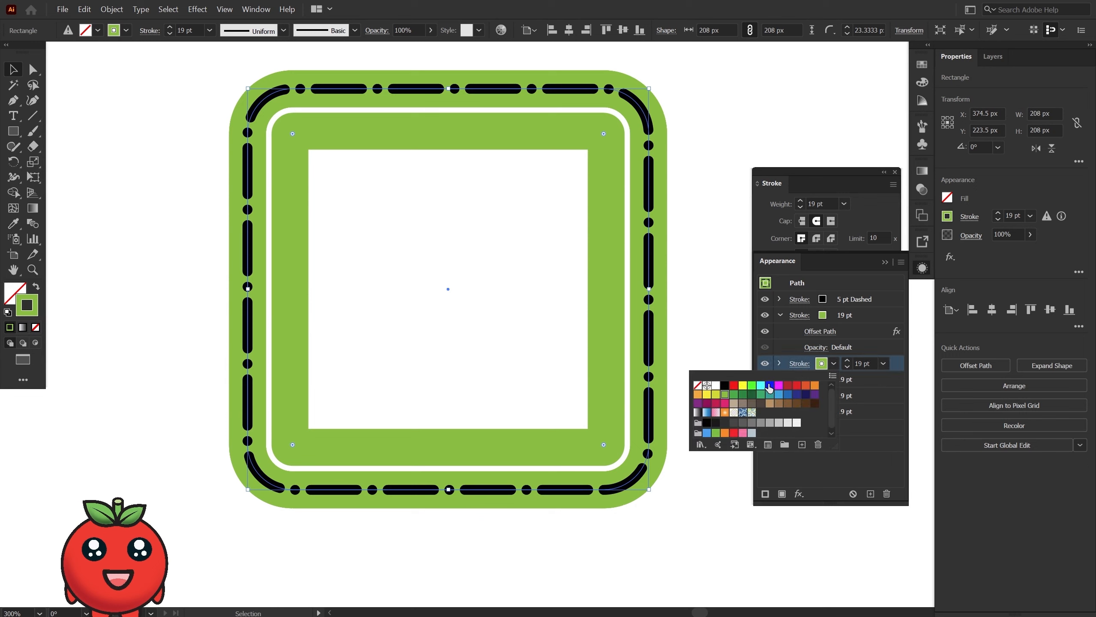
pyautogui.click(769, 386)
pyautogui.click(677, 471)
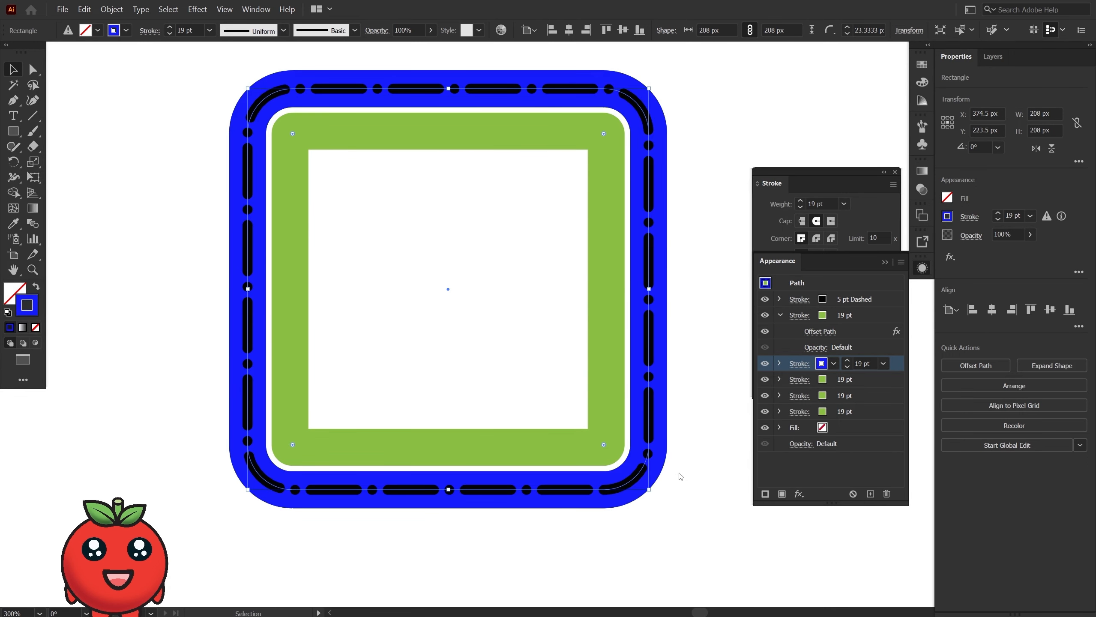
pyautogui.click(677, 471)
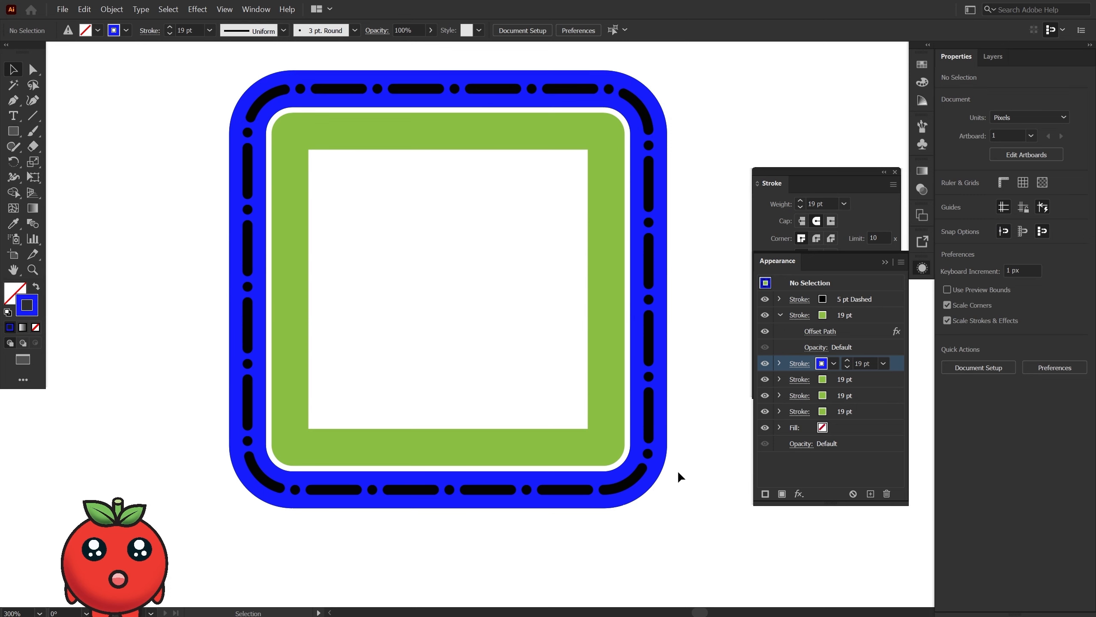
# - Round the square's corners to about 104 px so it forms a circle, and color its 5 pt dashed stroke white
pyautogui.click(649, 381)
pyautogui.moveTo(604, 135); pyautogui.dragTo(422, 347)
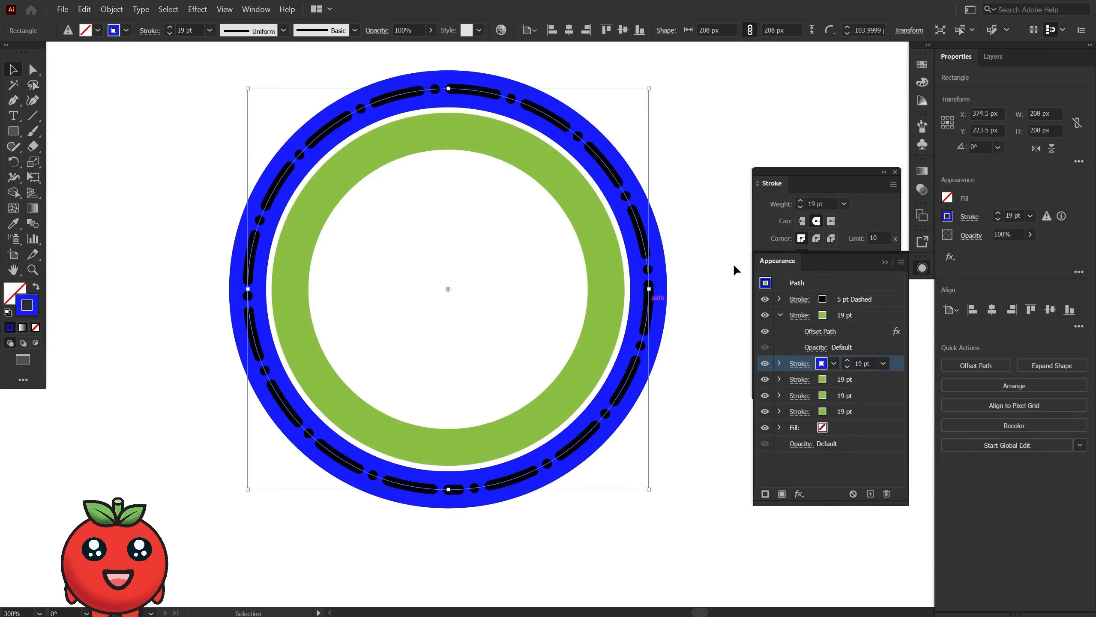
pyautogui.click(815, 303)
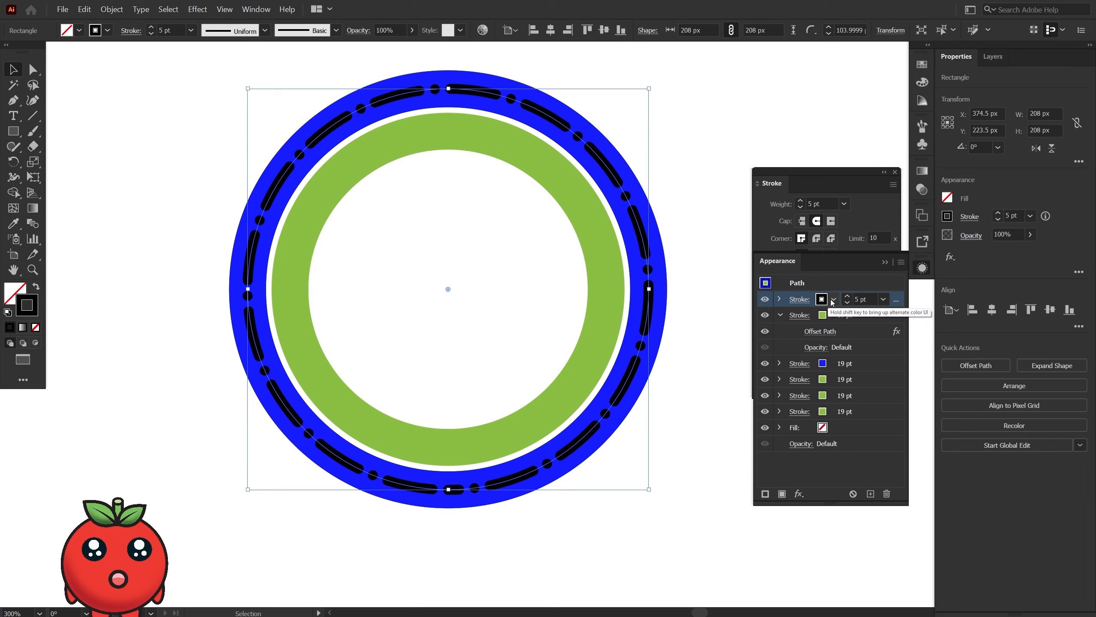
pyautogui.click(824, 300)
pyautogui.click(715, 321)
pyautogui.click(704, 251)
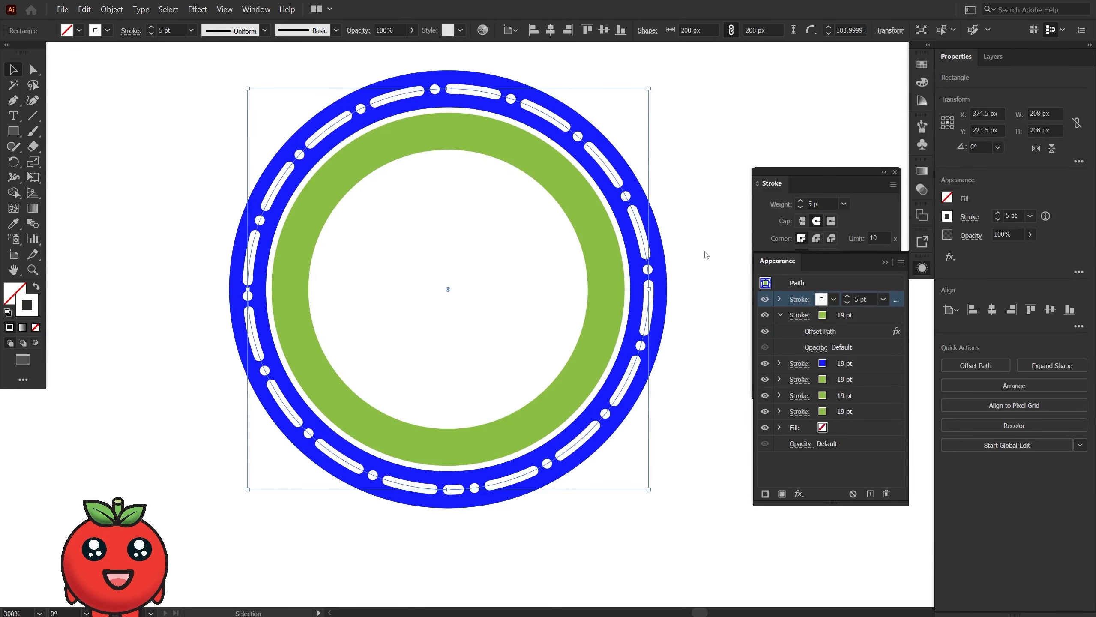
pyautogui.click(705, 252)
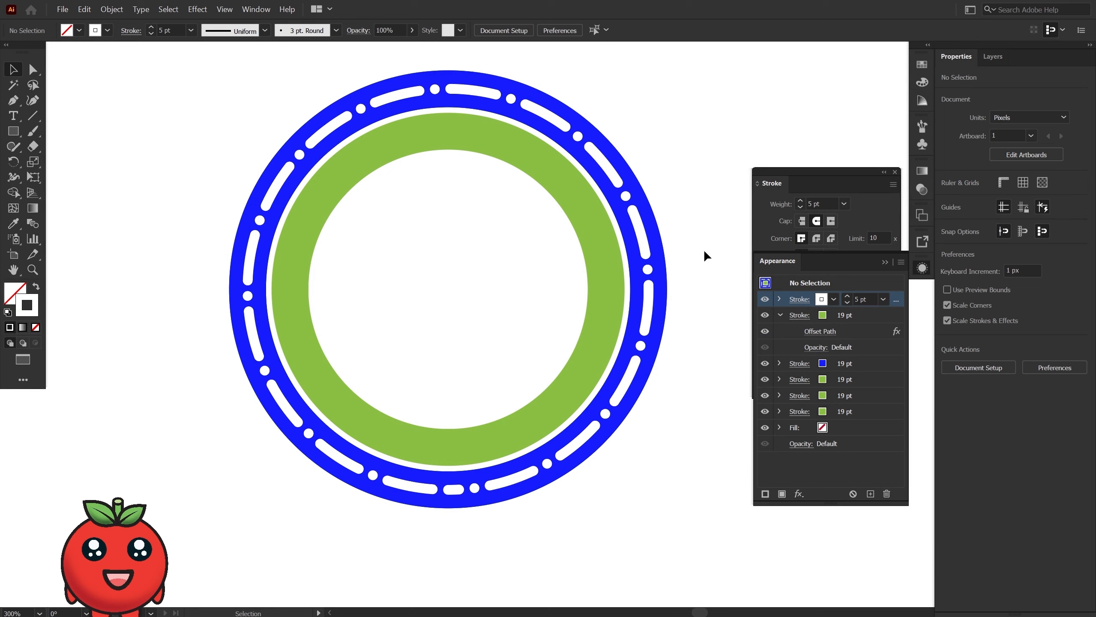
# - Try to turn the original circle into a type area filled with placeholder text, and undo the conversion
pyautogui.click(627, 195)
pyautogui.click(17, 119)
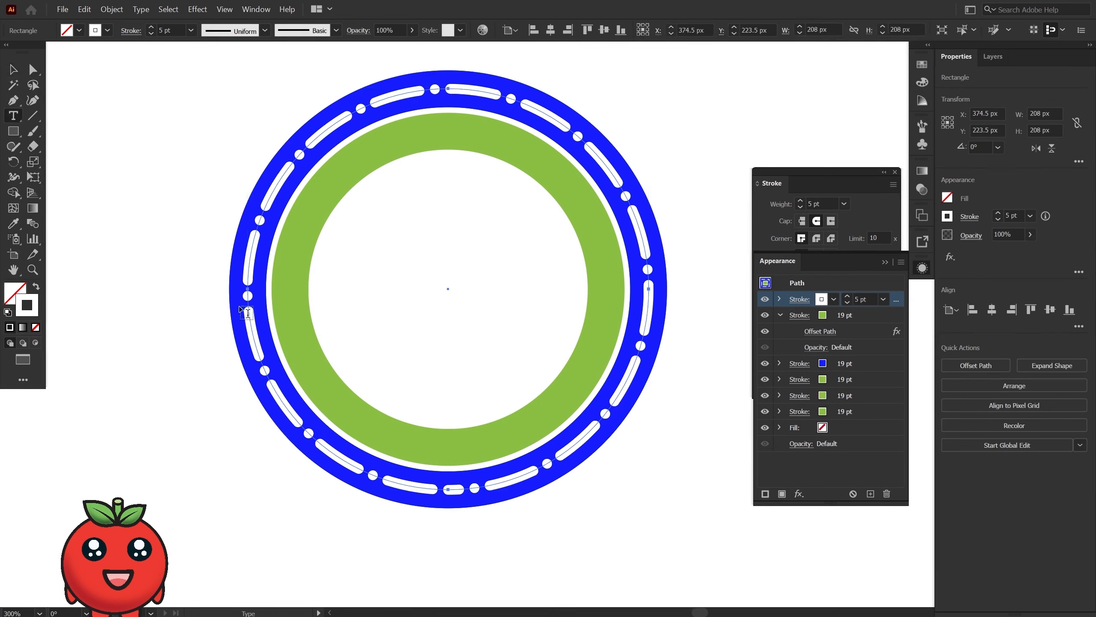
pyautogui.click(443, 495)
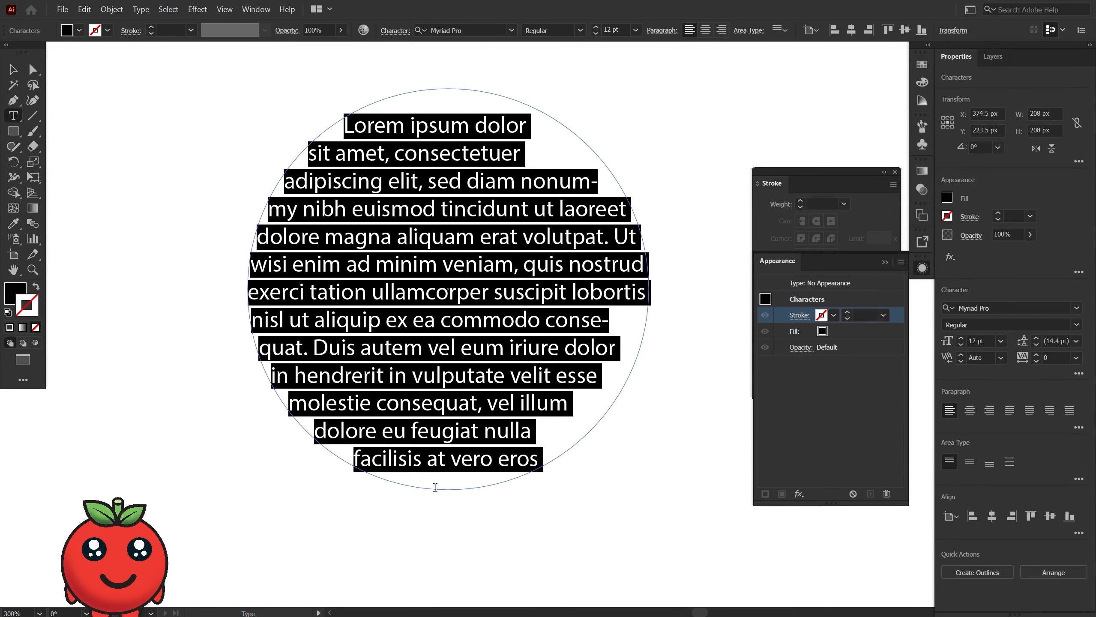
pyautogui.hotkey('ctrl', 'z')
pyautogui.click(12, 69)
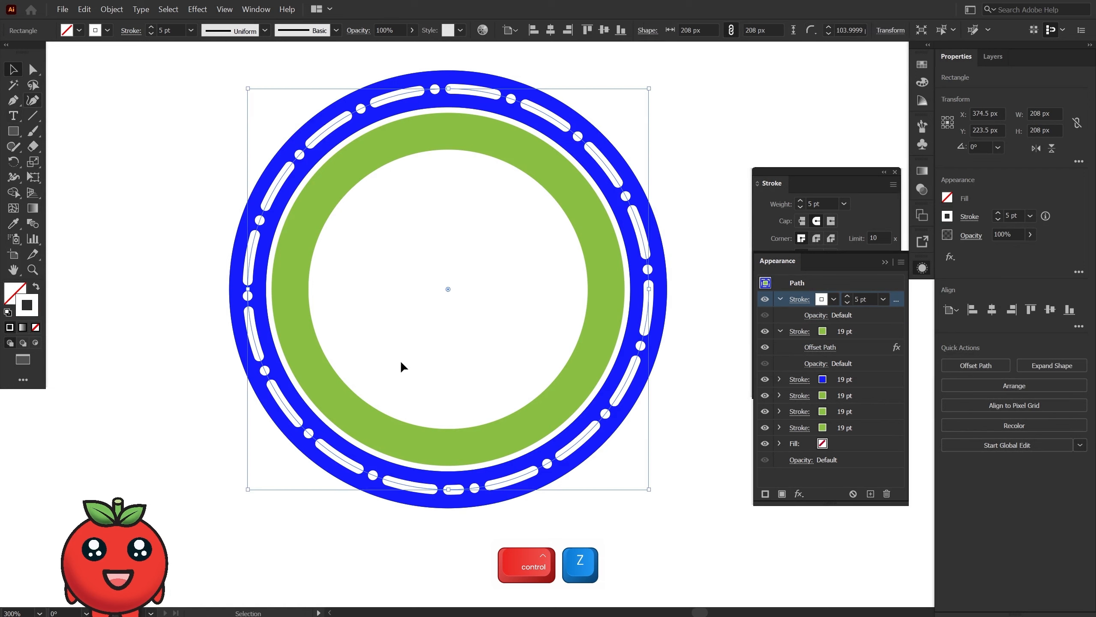
# - Duplicate the multi-stroke circle in place within Layer 1
pyautogui.click(992, 56)
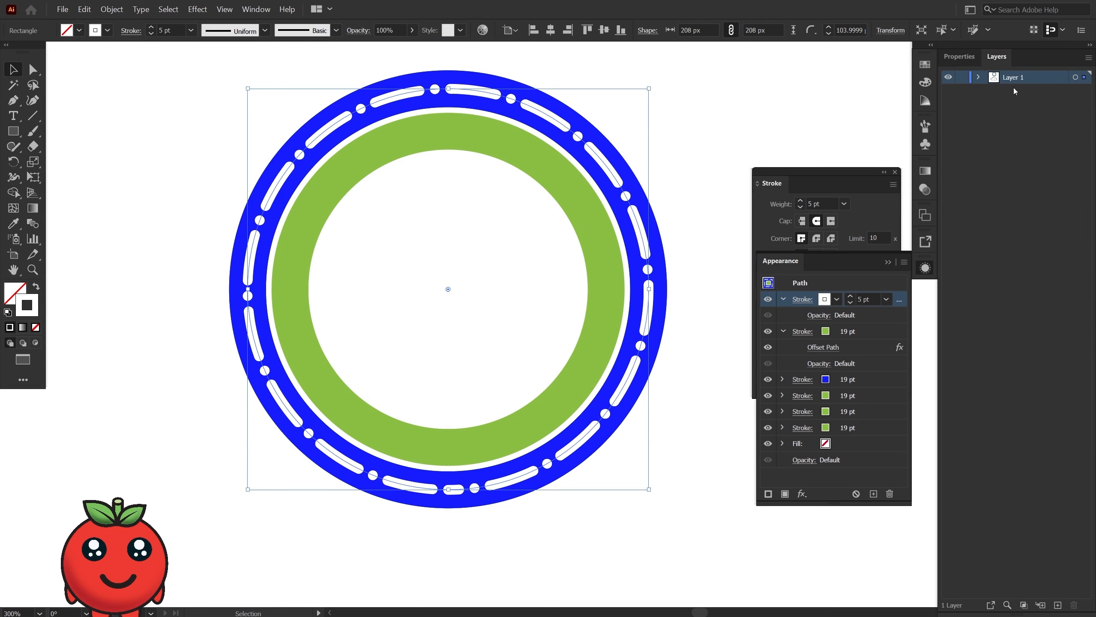
pyautogui.click(979, 78)
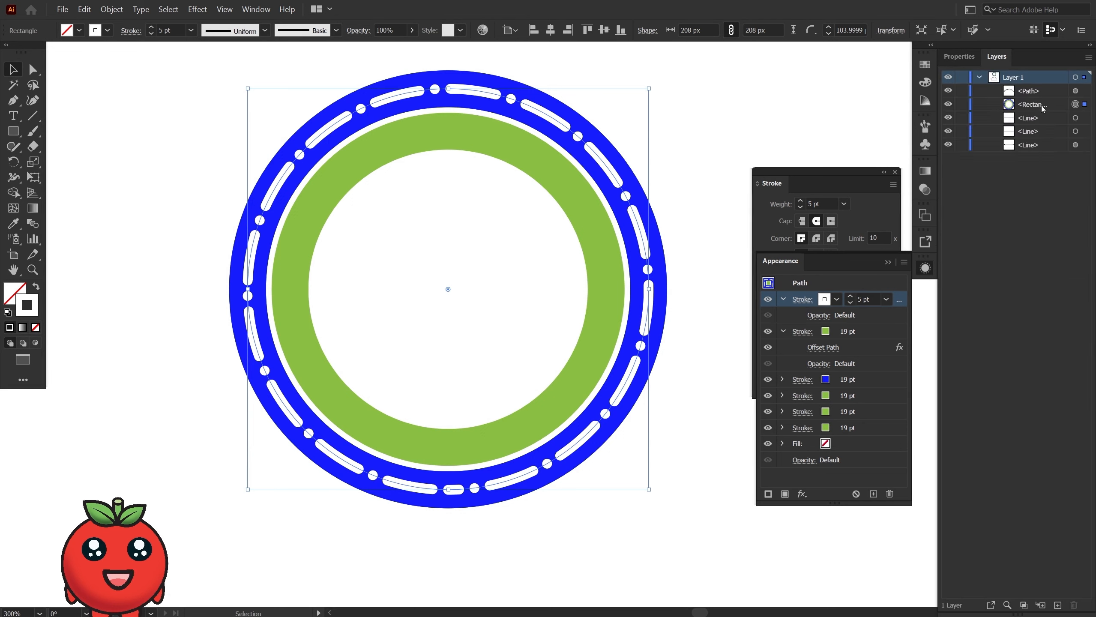
pyautogui.moveTo(1041, 106); pyautogui.dragTo(1042, 98)
pyautogui.press('alt')
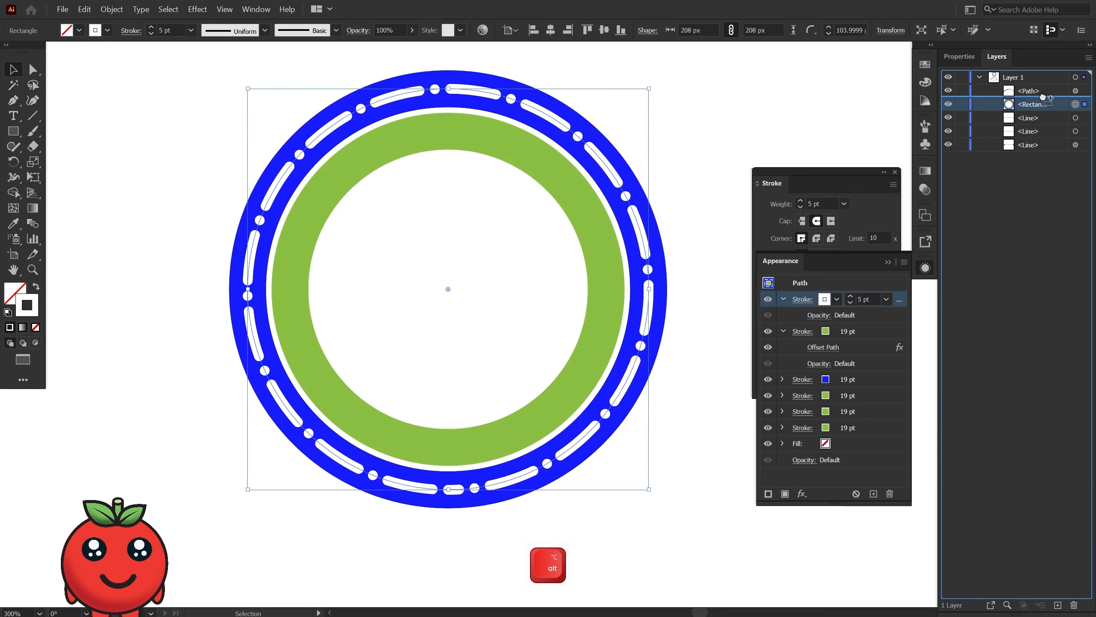
pyautogui.moveTo(1043, 97); pyautogui.dragTo(1044, 100)
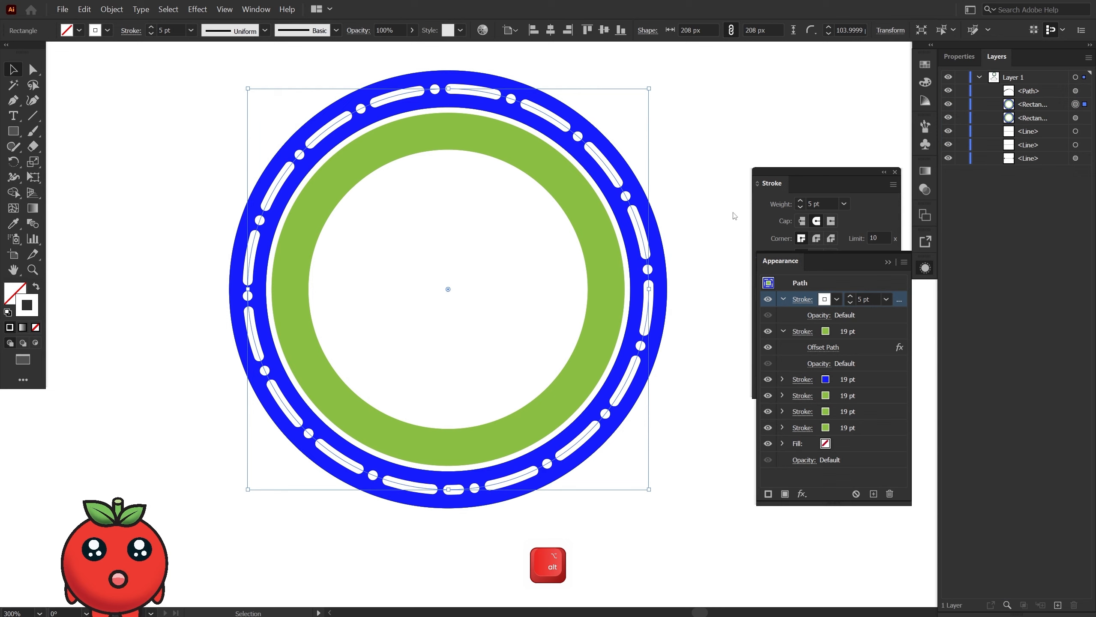
# - Try to fill the duplicate circle with area type and send it behind the original ring, and undo both changes
pyautogui.click(13, 115)
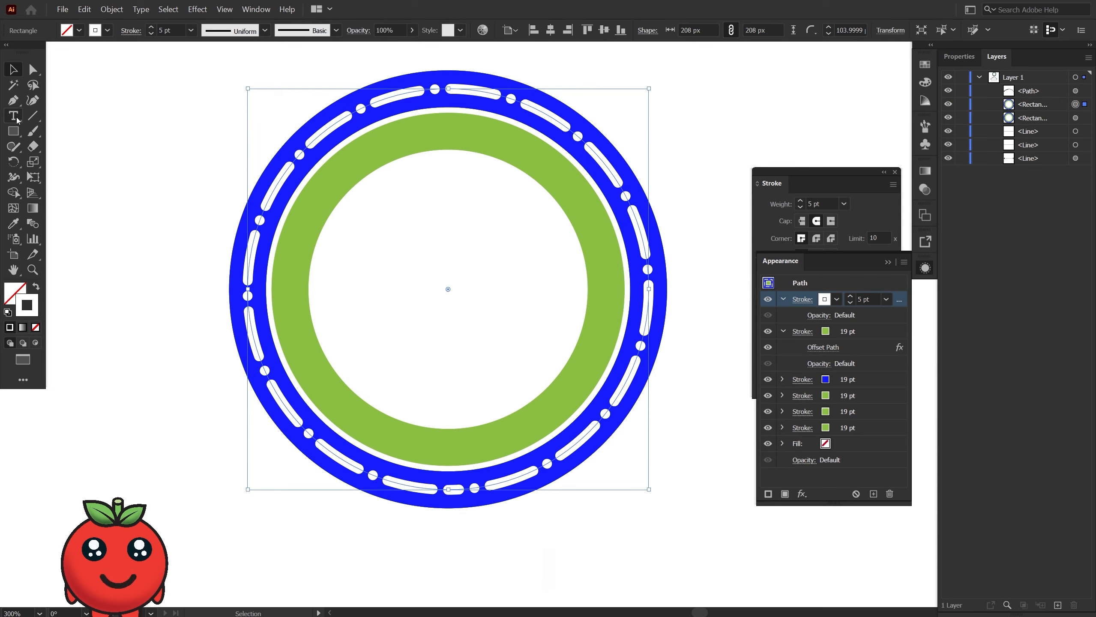
pyautogui.click(444, 496)
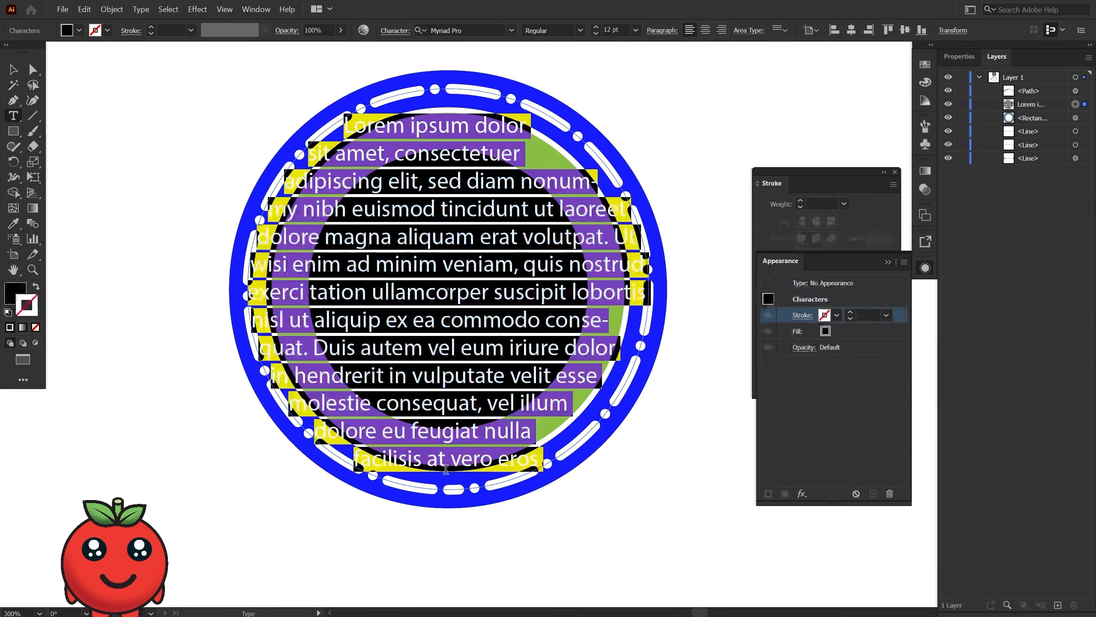
pyautogui.click(12, 70)
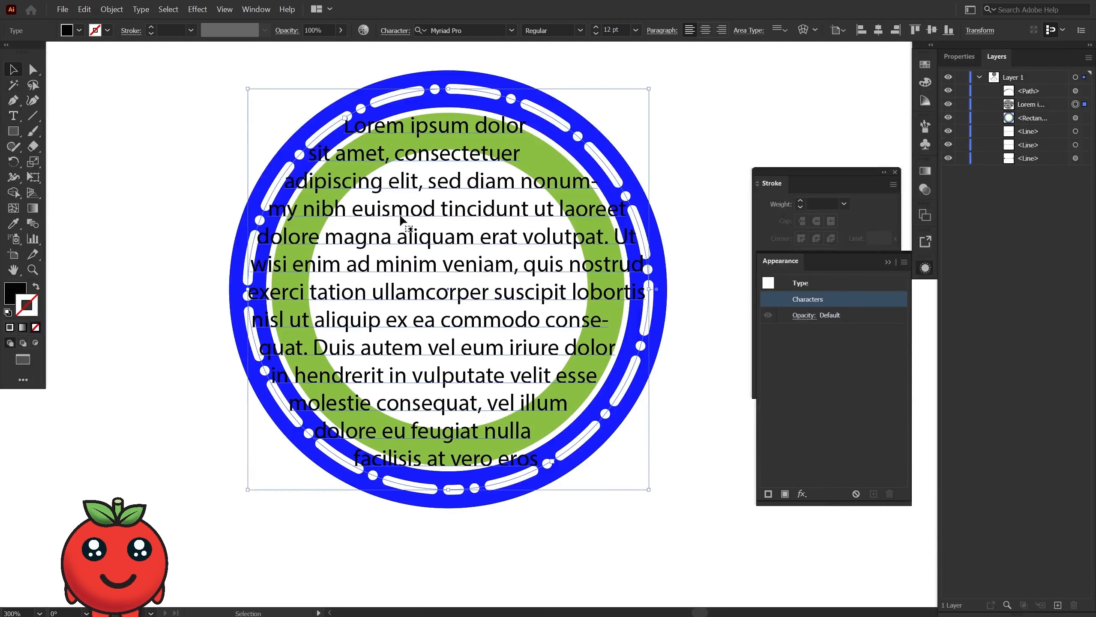
pyautogui.hotkey('ctrl', '[')
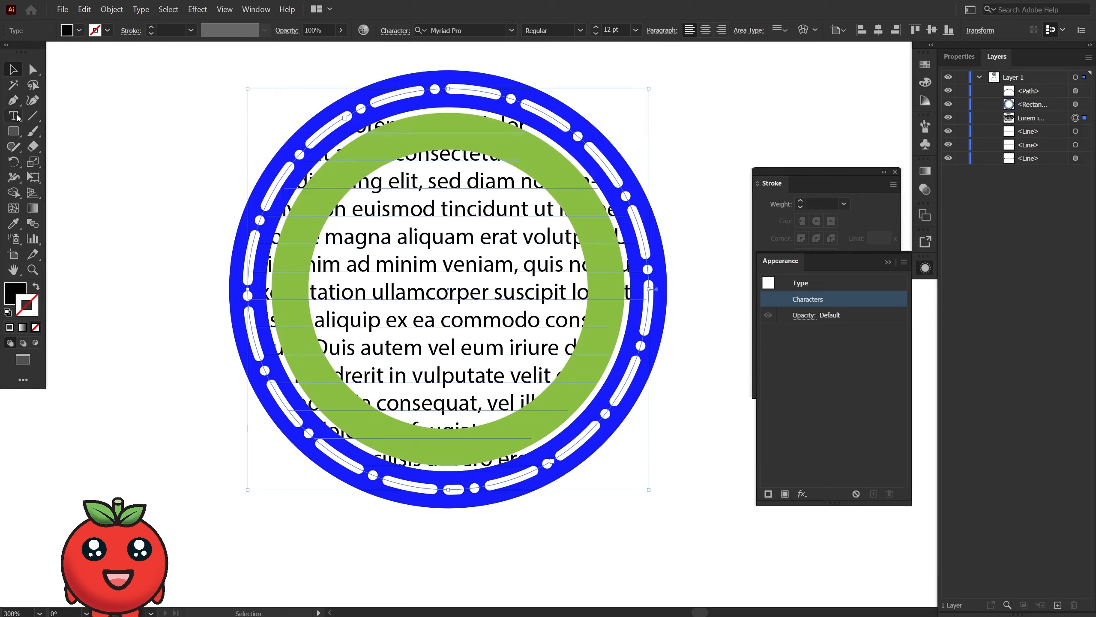
pyautogui.hotkey('ctrl', 'z')
pyautogui.hotkey('ctrl', 'z')
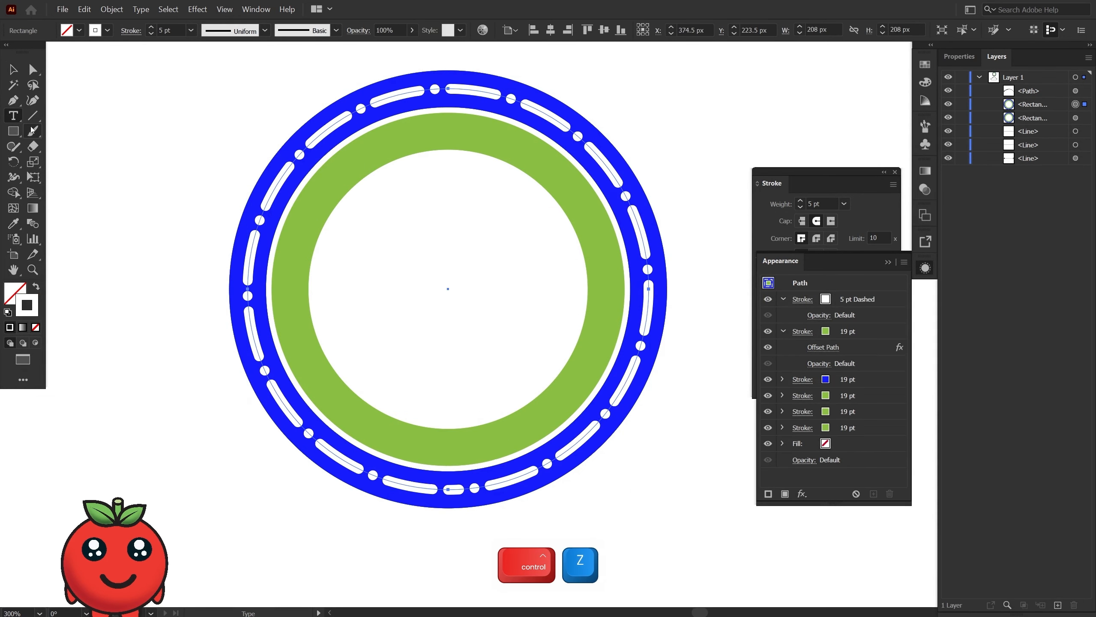
# - Convert the duplicate circle into a type path with placeholder text running around it, using Type on a Path
pyautogui.click(22, 120)
pyautogui.click(63, 147)
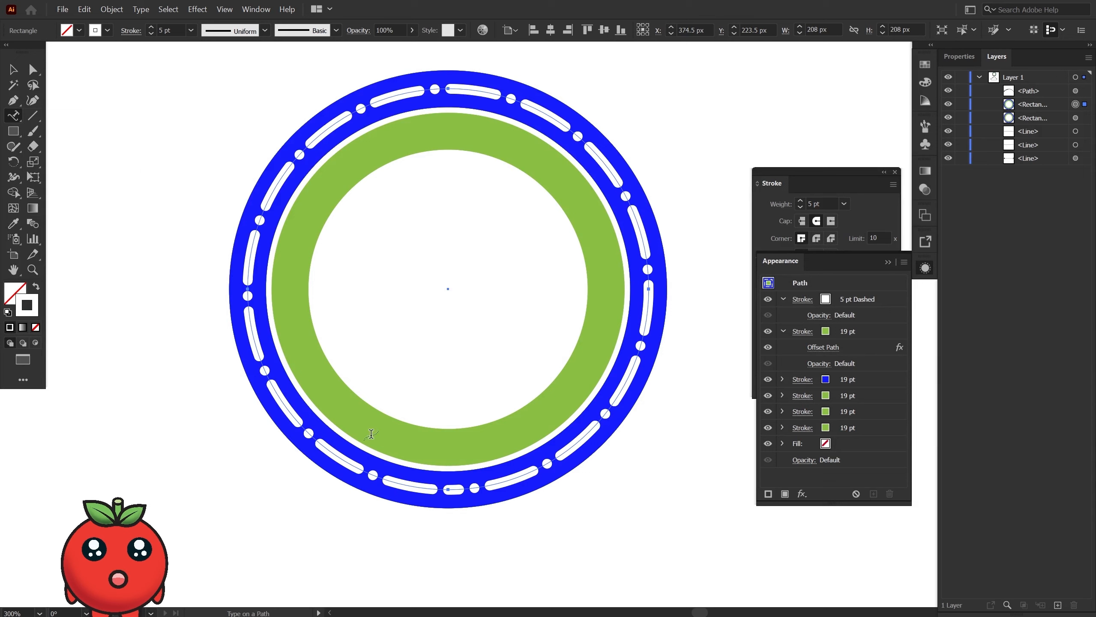
pyautogui.click(430, 485)
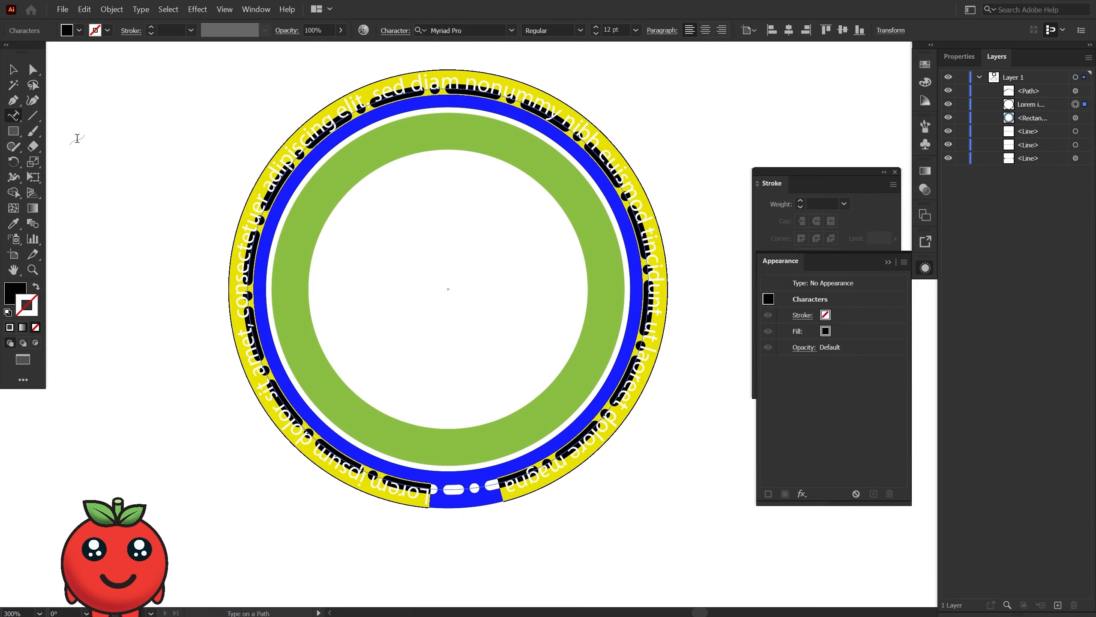
pyautogui.press('Escape')
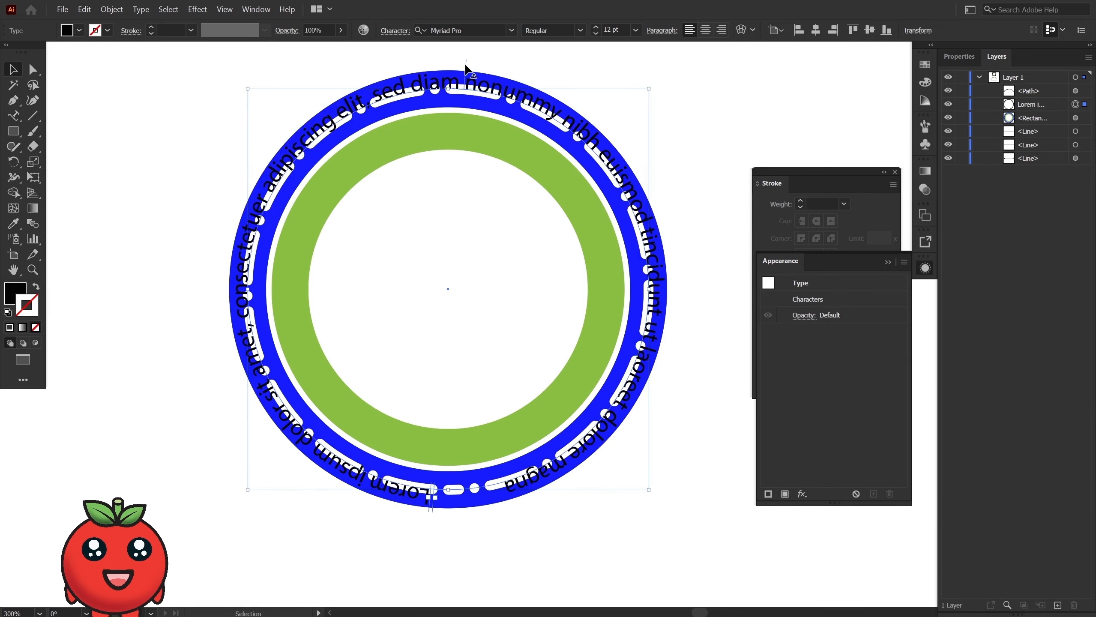
# - Flip the path text to the inside of the circle, start it at the bottom center, and scale it about its center to 185 px wide
pyautogui.moveTo(466, 69); pyautogui.dragTo(411, 434)
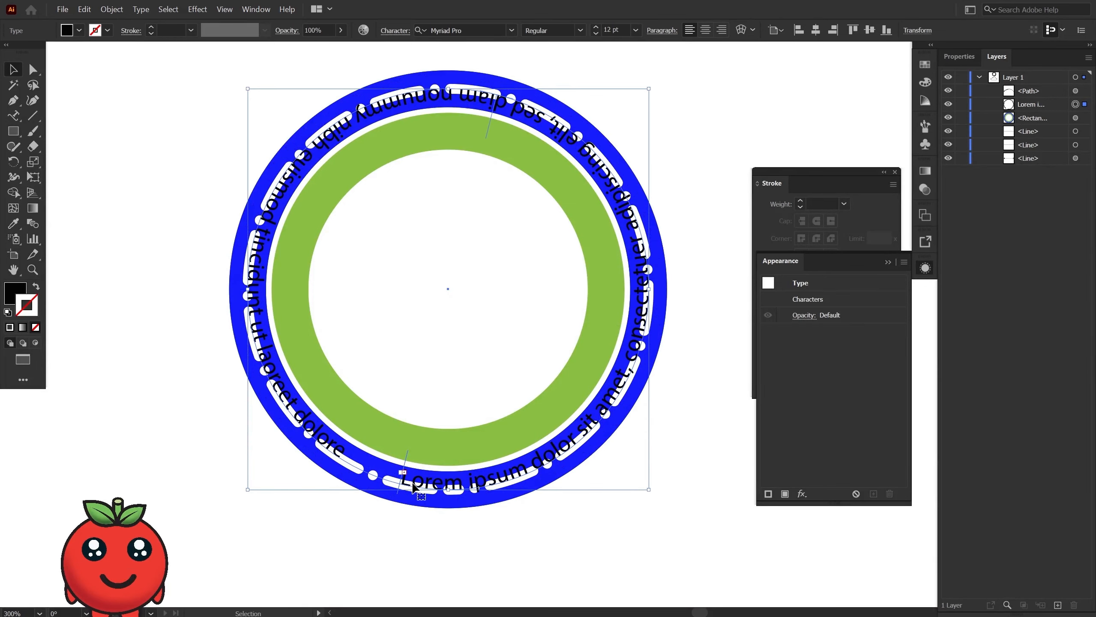
pyautogui.press('v')
pyautogui.moveTo(450, 492); pyautogui.dragTo(443, 465)
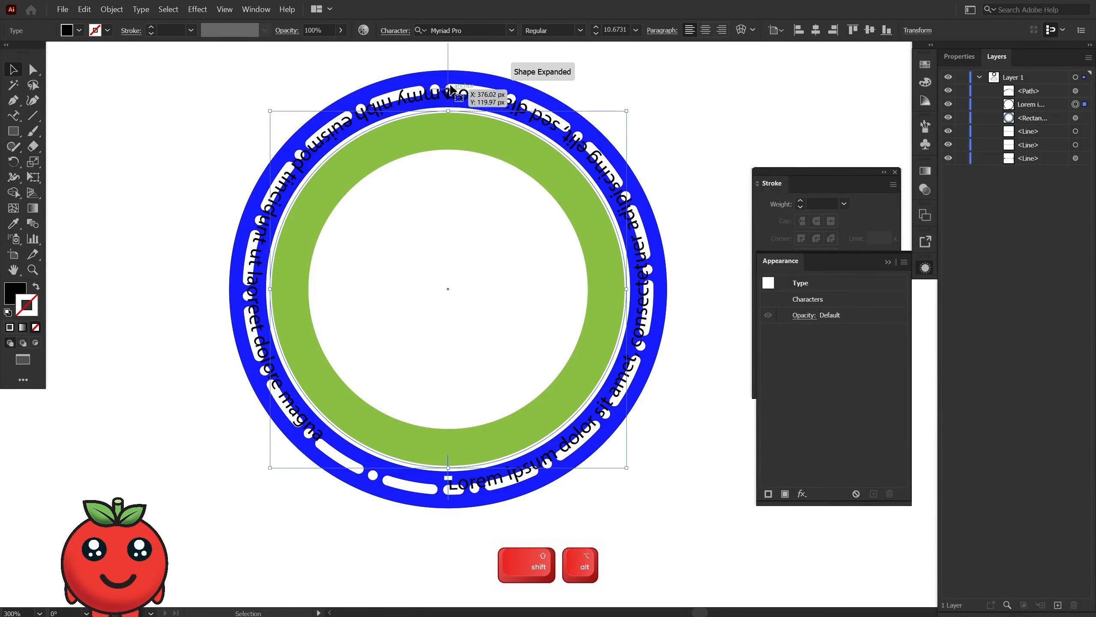
pyautogui.moveTo(448, 72); pyautogui.dragTo(449, 99)
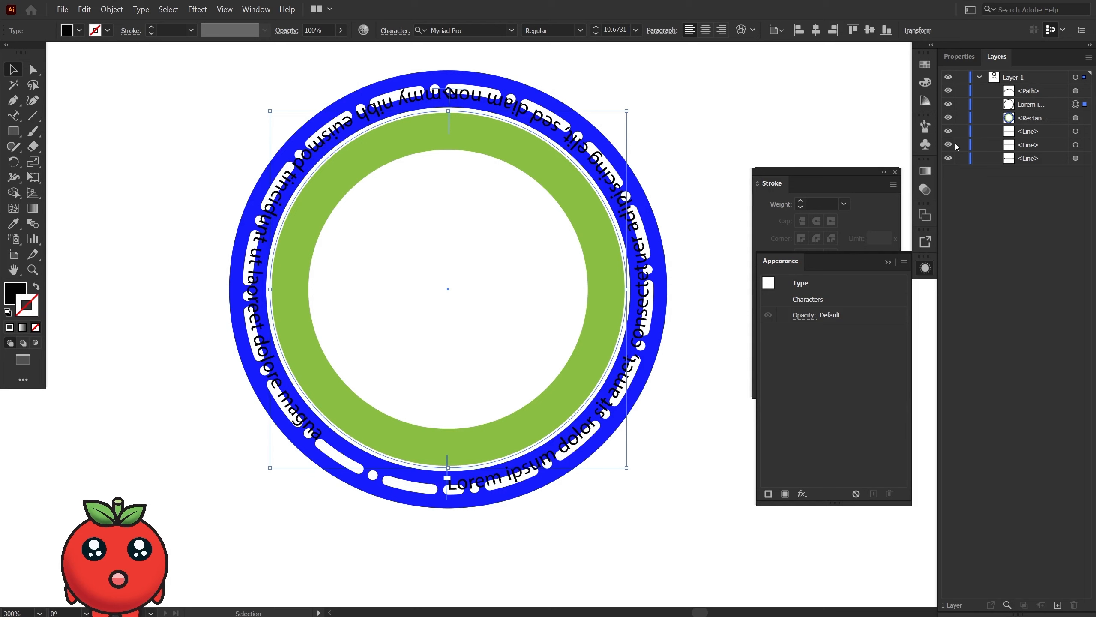
# - Set the path text's baseline shift to 17 pt so it sits on the green ring
pyautogui.click(959, 56)
pyautogui.click(1079, 373)
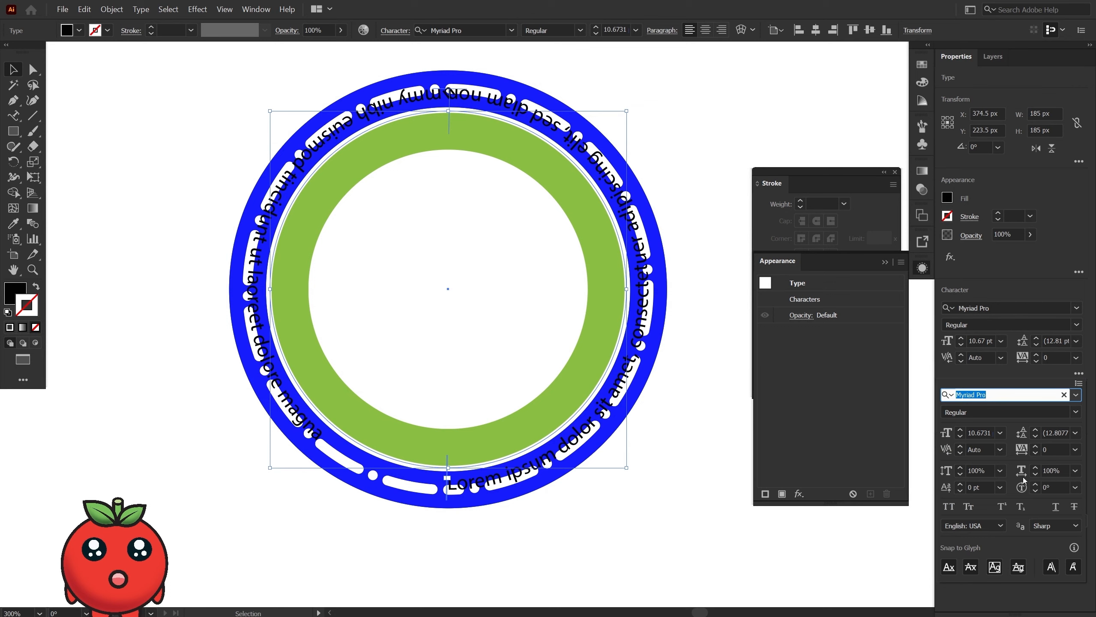
pyautogui.click(974, 489)
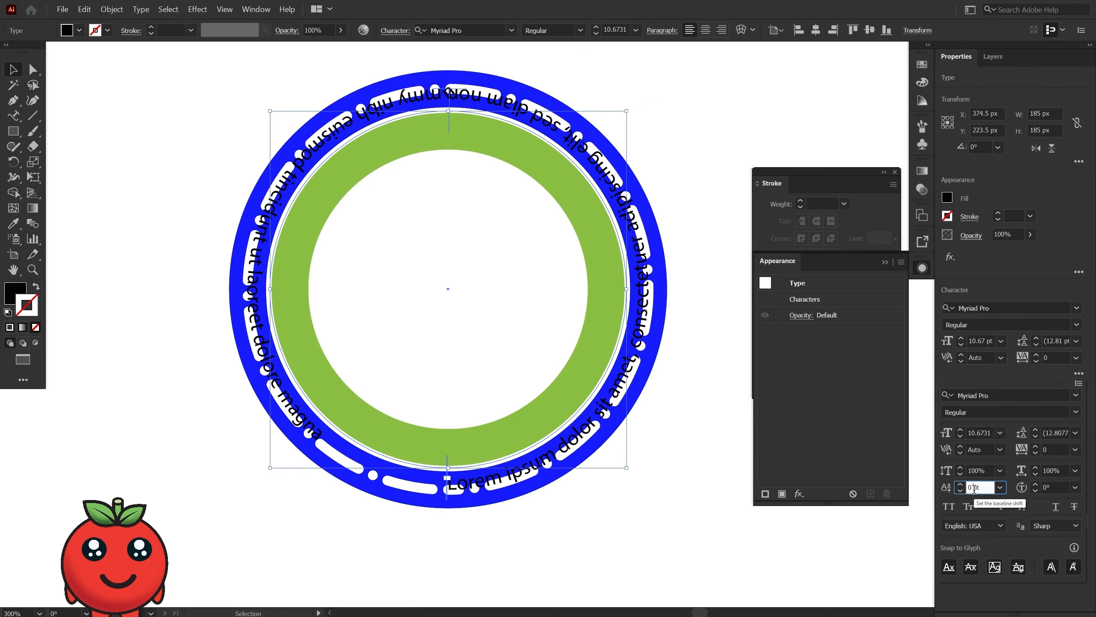
pyautogui.scroll(9, 974, 488)
pyautogui.scroll(8, 973, 489)
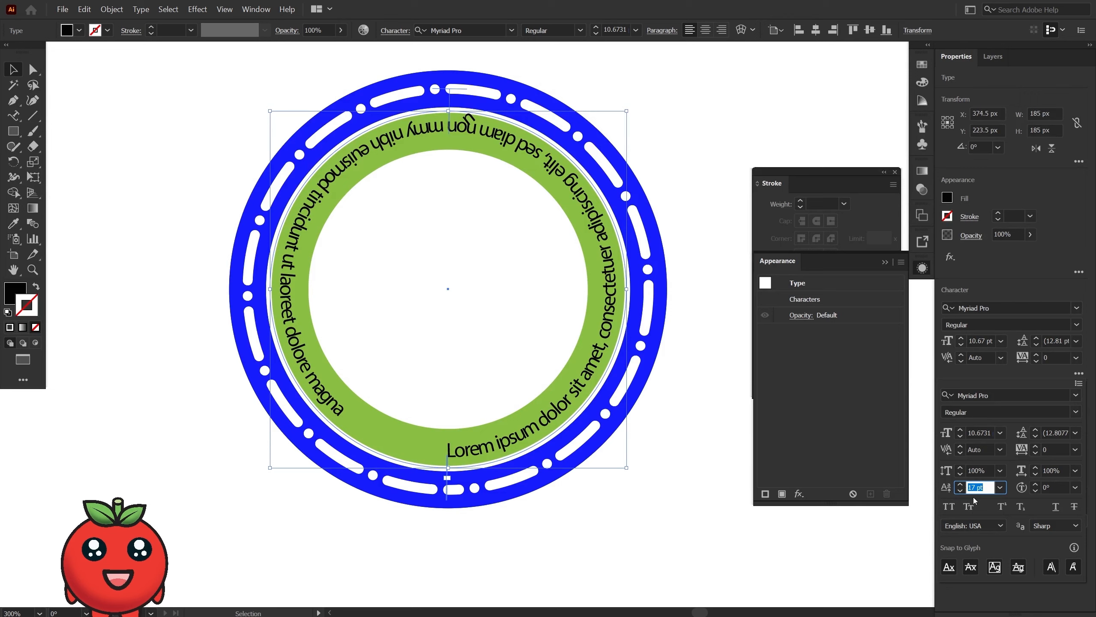
# - Set the path text's tracking to 40 and delete the text object
pyautogui.click(1037, 355)
pyautogui.scroll(19, 1037, 358)
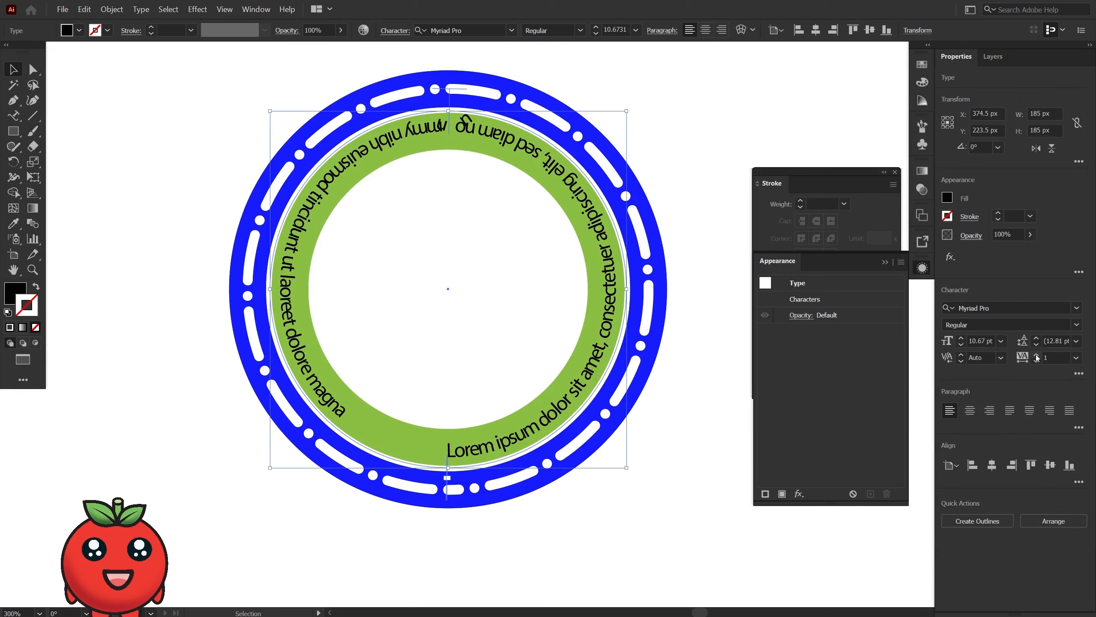
pyautogui.scroll(20, 1037, 358)
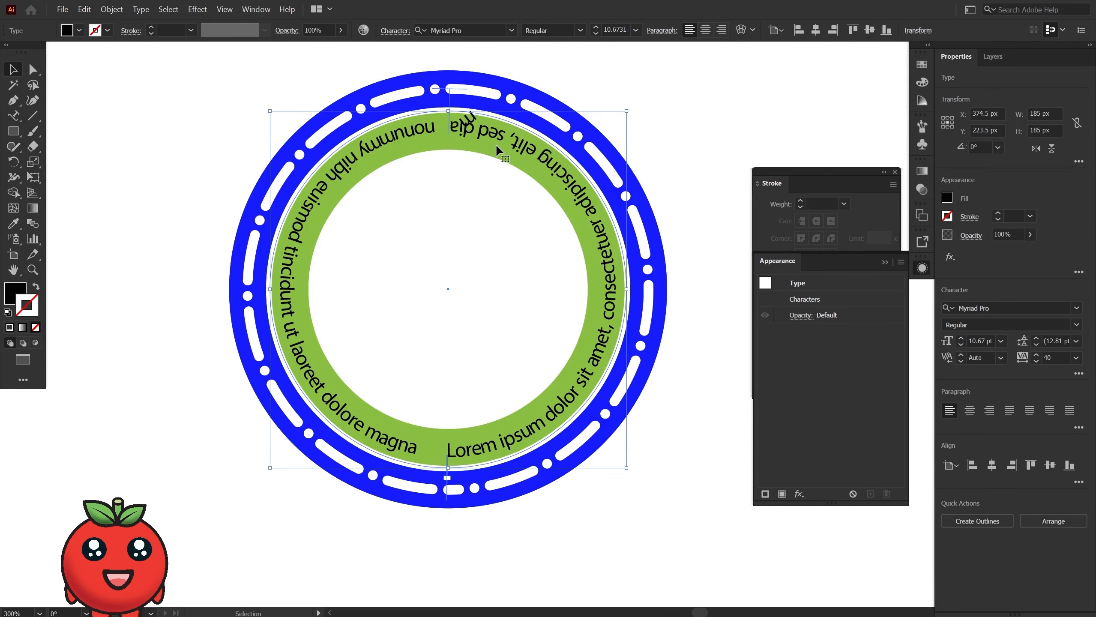
pyautogui.press('Delete')
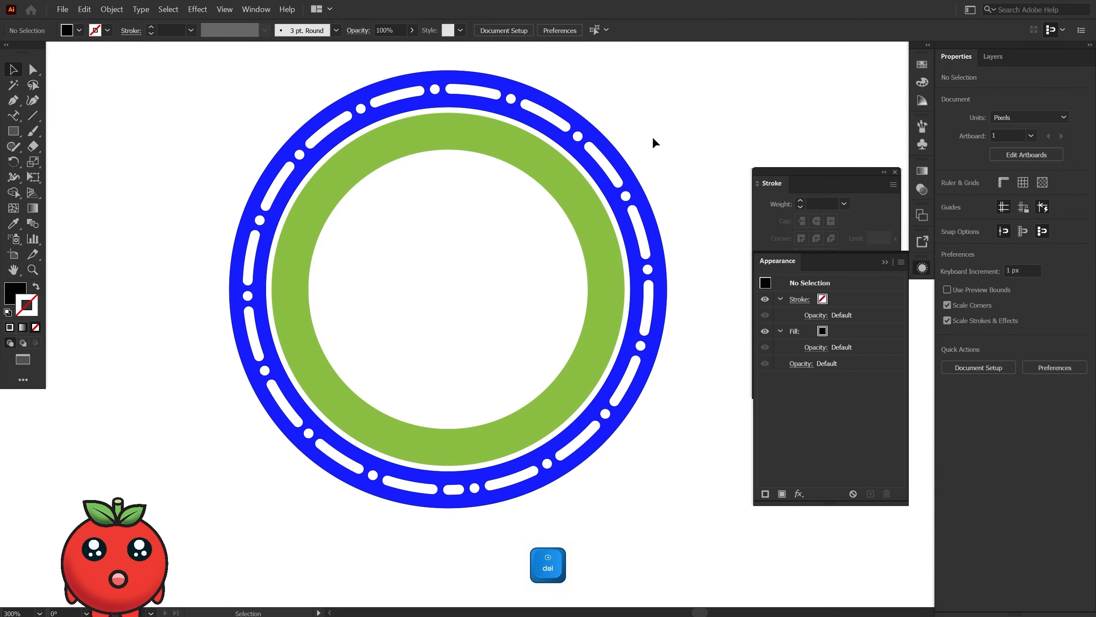